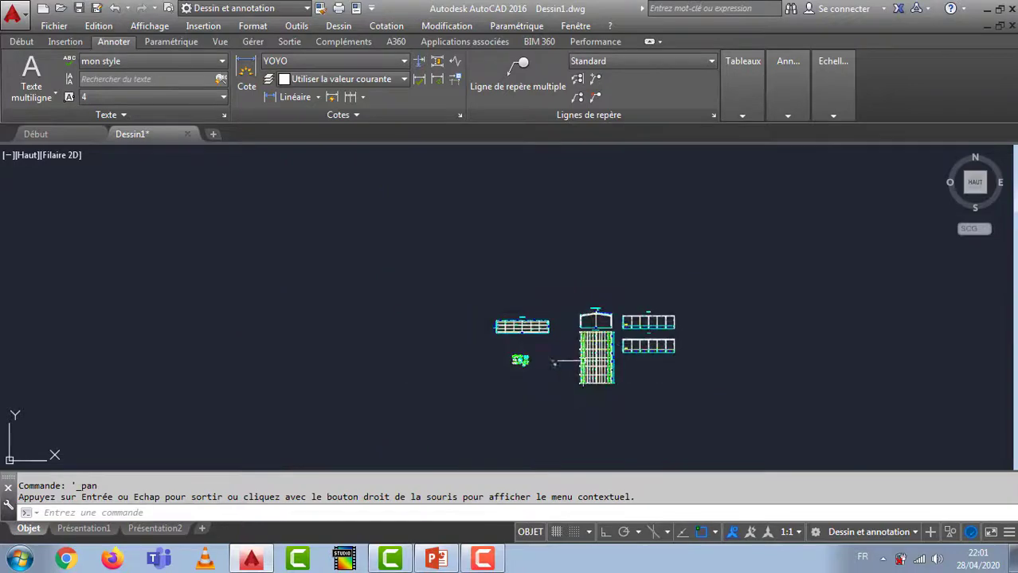
- Examine the sheet of construction details, including DETAIL 1, DETAIL 2, DETAIL 4 and the column base anchorage details
scroll(621, 339, up, 6)
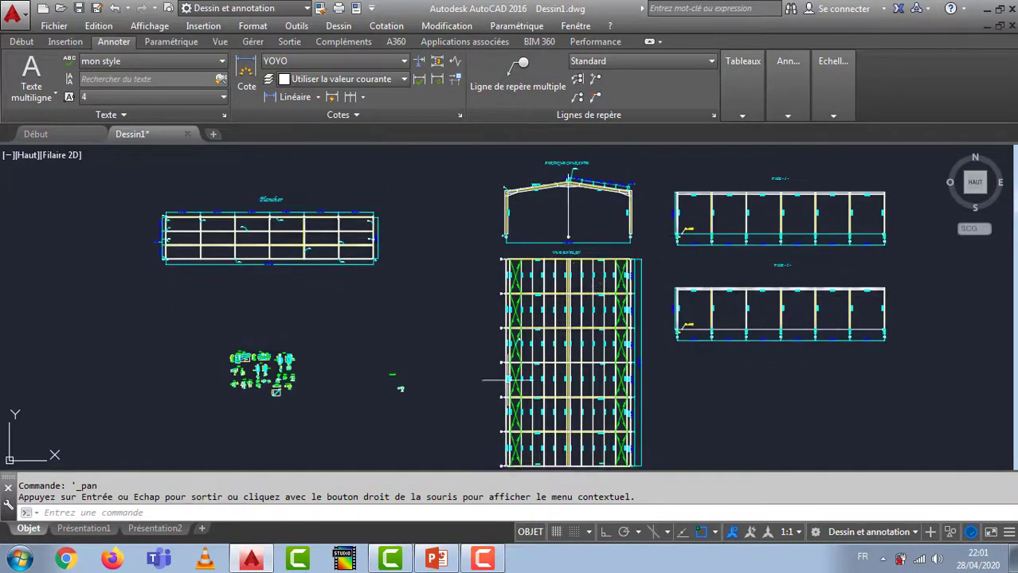
middle_drag(346, 391, 469, 364)
scroll(348, 338, up, 7)
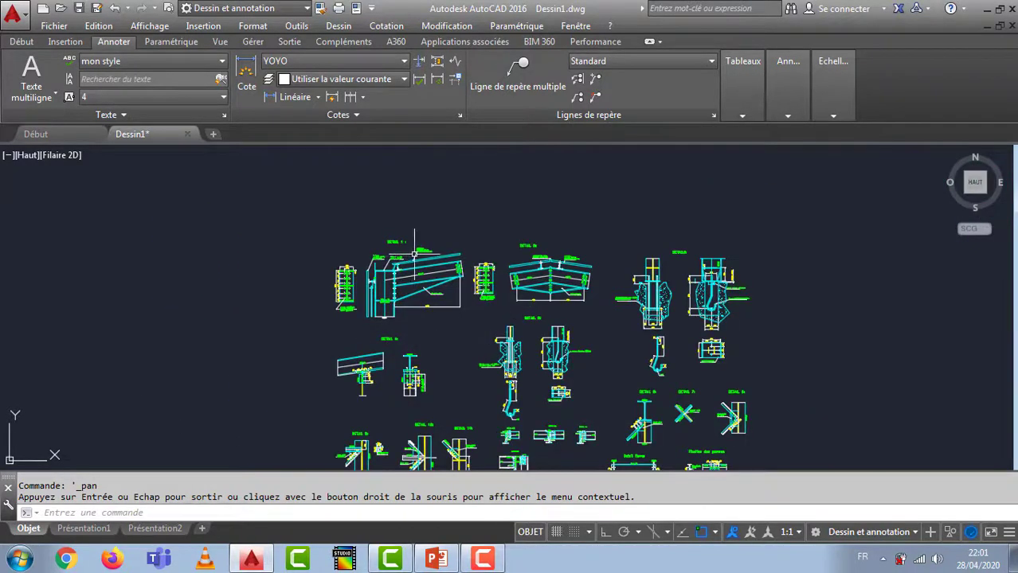
scroll(359, 285, up, 5)
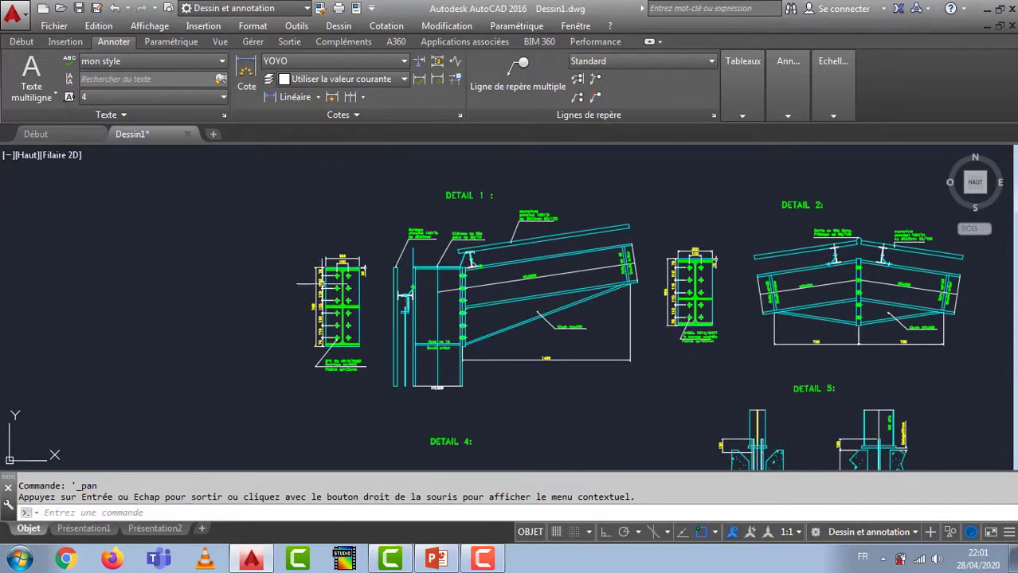
scroll(473, 262, up, 2)
scroll(430, 255, down, 4)
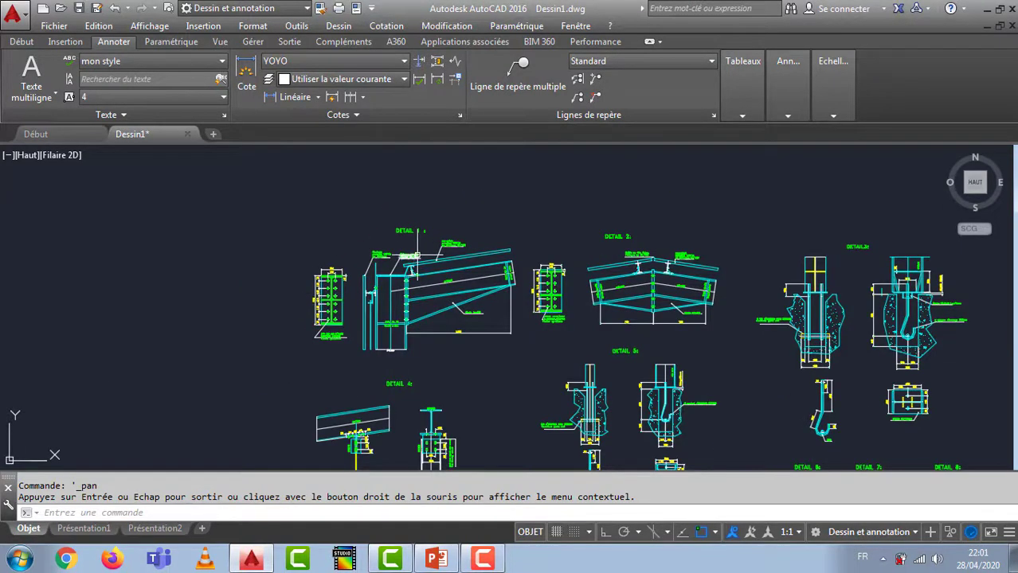
scroll(529, 307, down, 4)
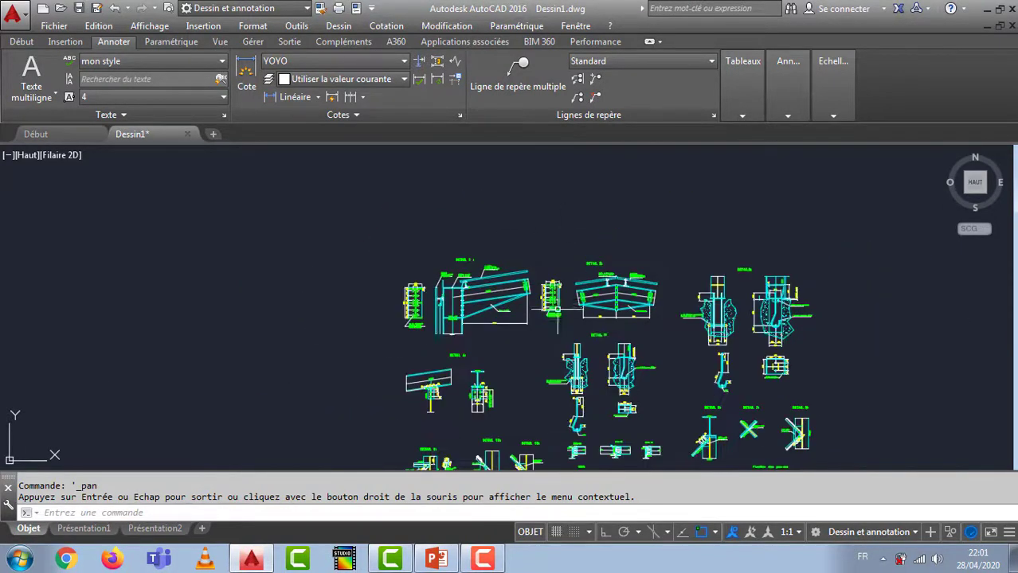
scroll(495, 366, up, 4)
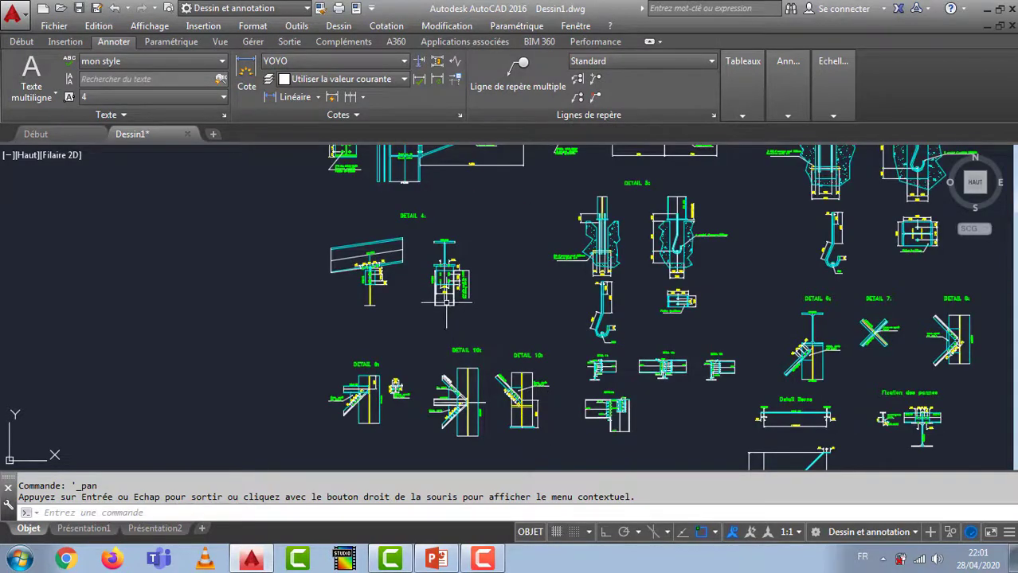
scroll(436, 231, up, 4)
scroll(395, 285, down, 7)
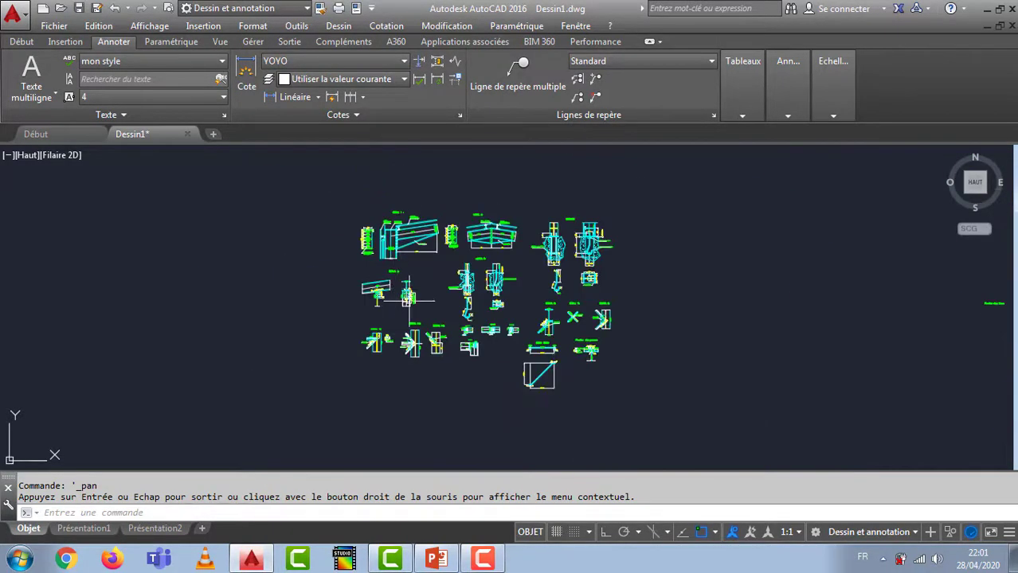
scroll(570, 250, up, 4)
scroll(571, 250, up, 2)
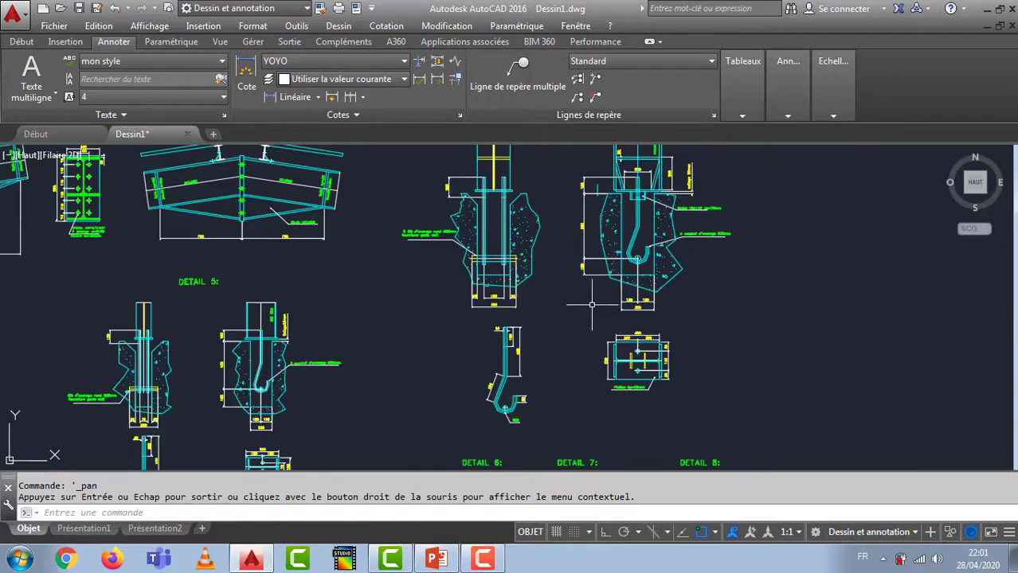
scroll(590, 326, down, 4)
scroll(494, 311, up, 1)
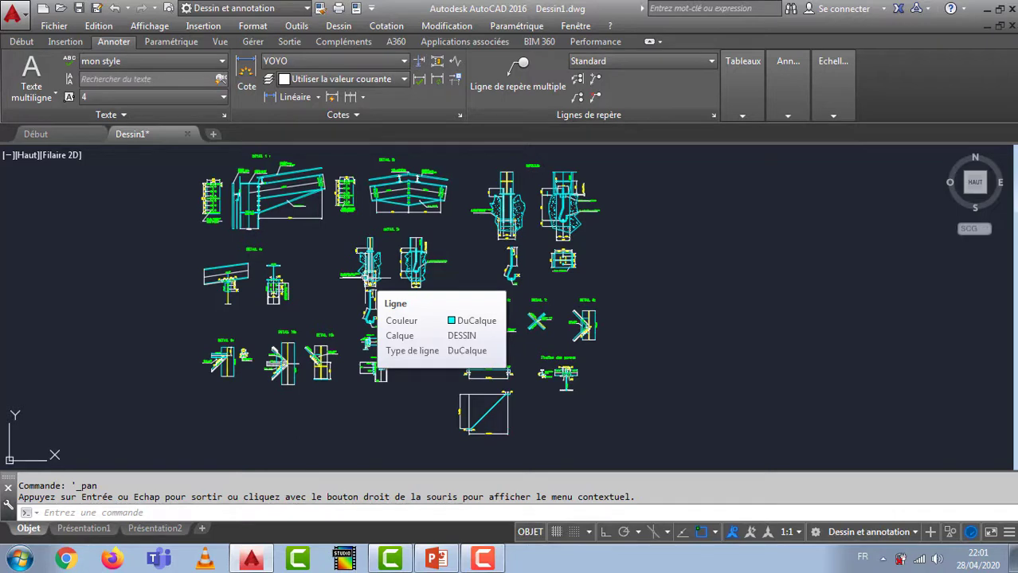
- Look over the full set of drawings and examine the PORTIQUE COURANTE frame with its title and purlin spacing dimensions
scroll(605, 291, down, 8)
middle_drag(679, 316, 463, 316)
scroll(600, 335, down, 2)
middle_drag(624, 338, 423, 379)
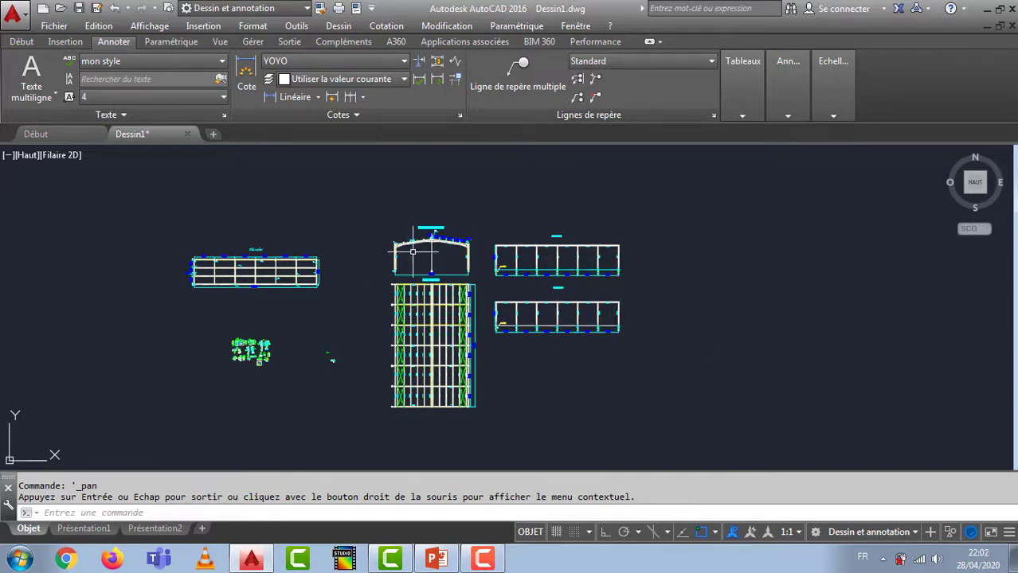
scroll(412, 253, up, 4)
scroll(439, 181, up, 8)
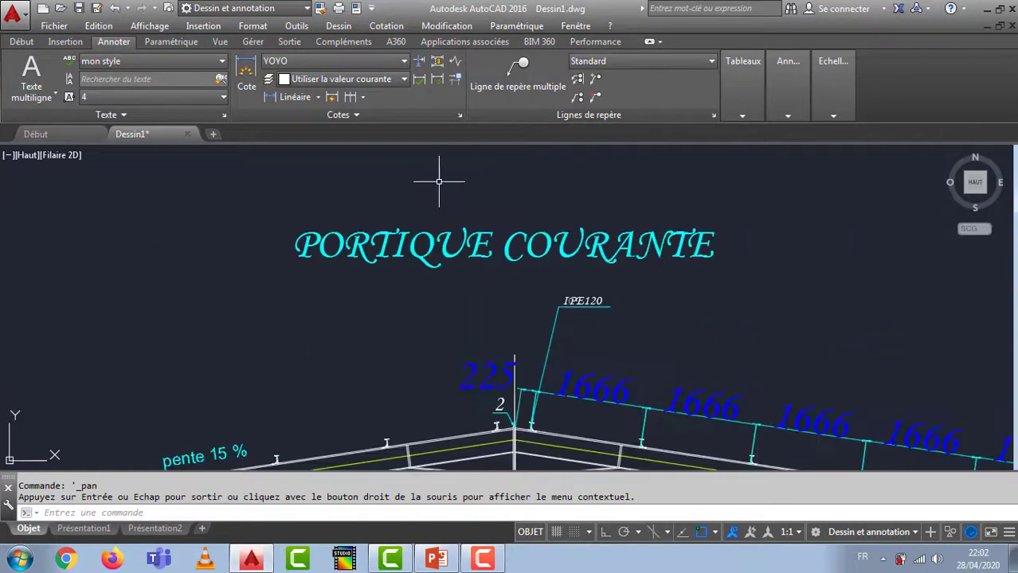
scroll(439, 181, down, 12)
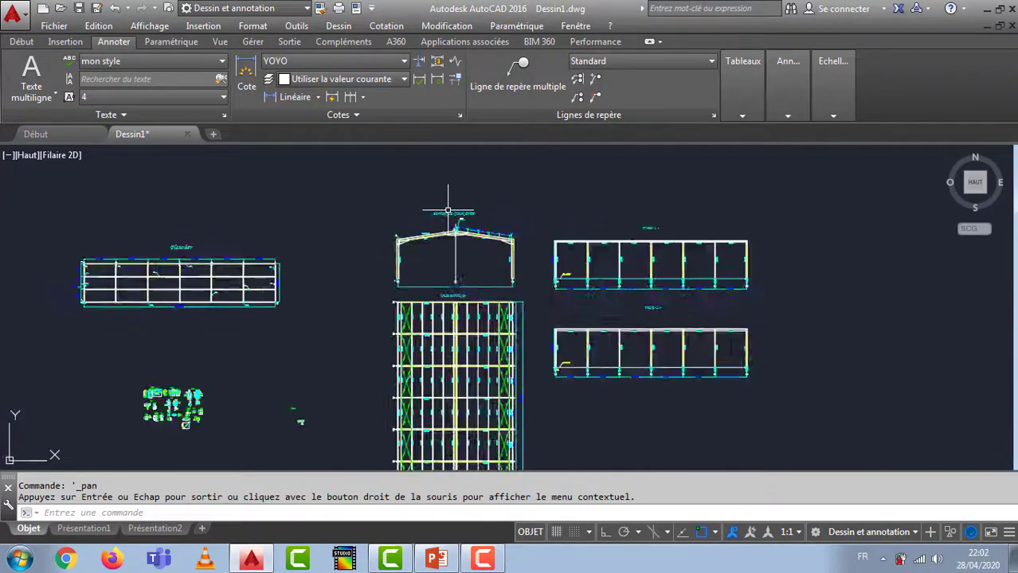
scroll(443, 216, up, 8)
scroll(442, 215, down, 8)
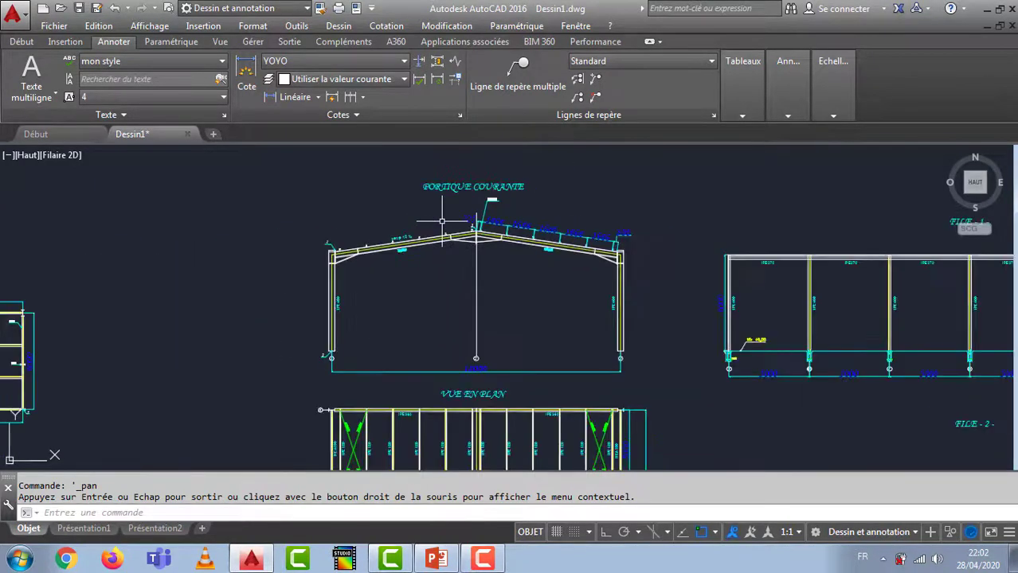
scroll(443, 217, up, 5)
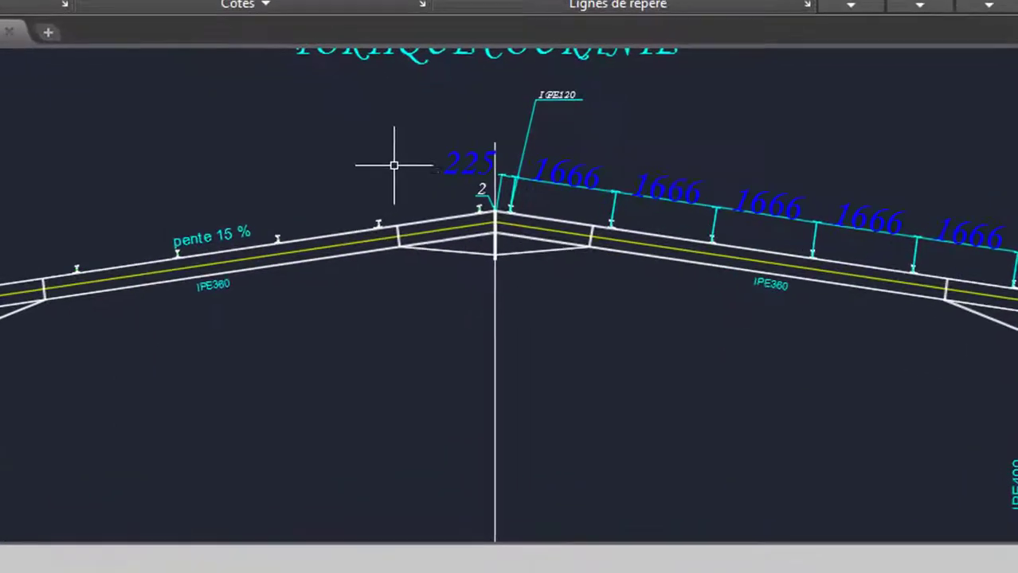
- Start real-time Zoom and inspect the roof beams and ridge of the PORTIQUE COURANTE frame
right_click(234, 136)
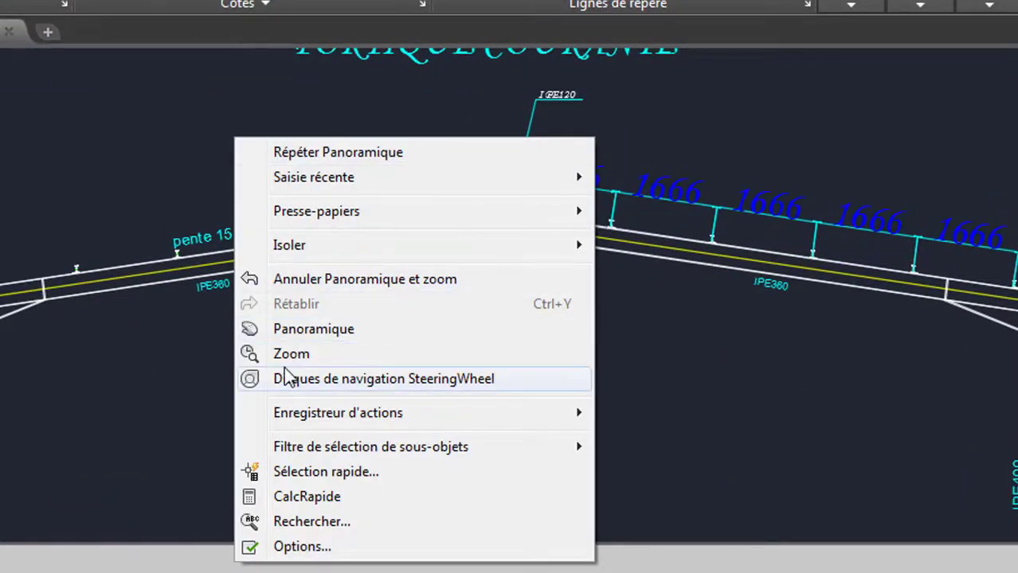
click(187, 108)
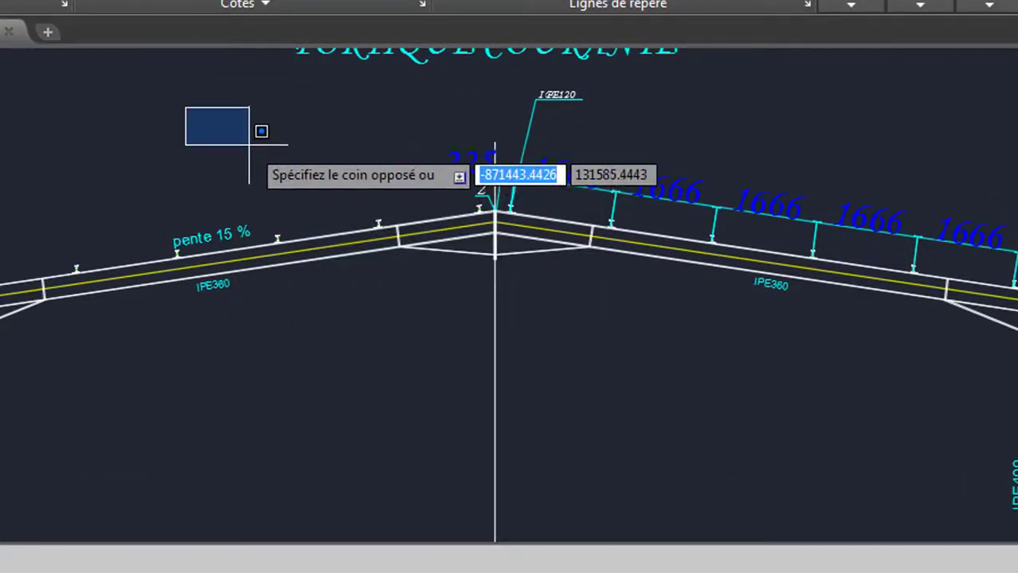
right_click(249, 146)
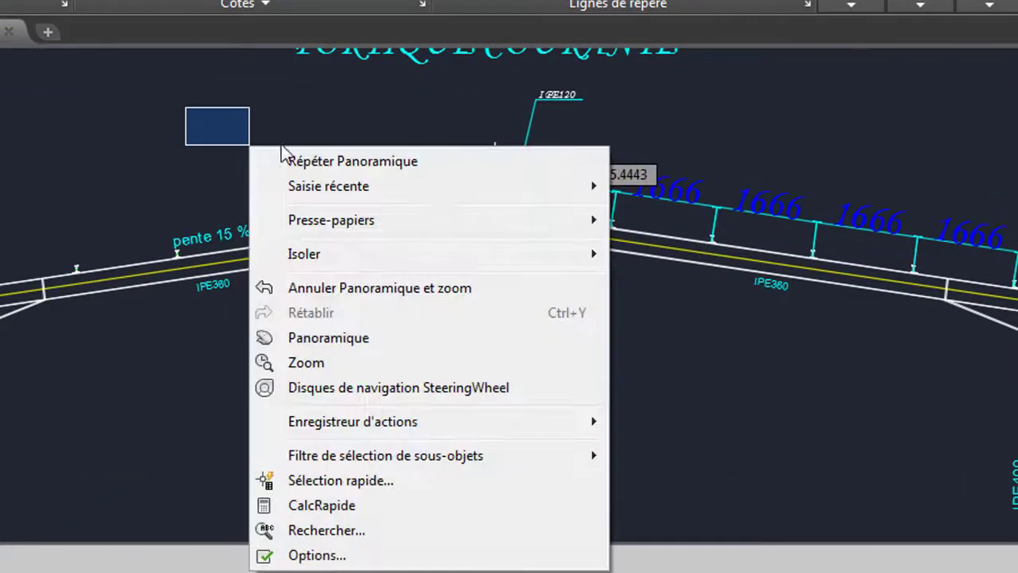
click(307, 363)
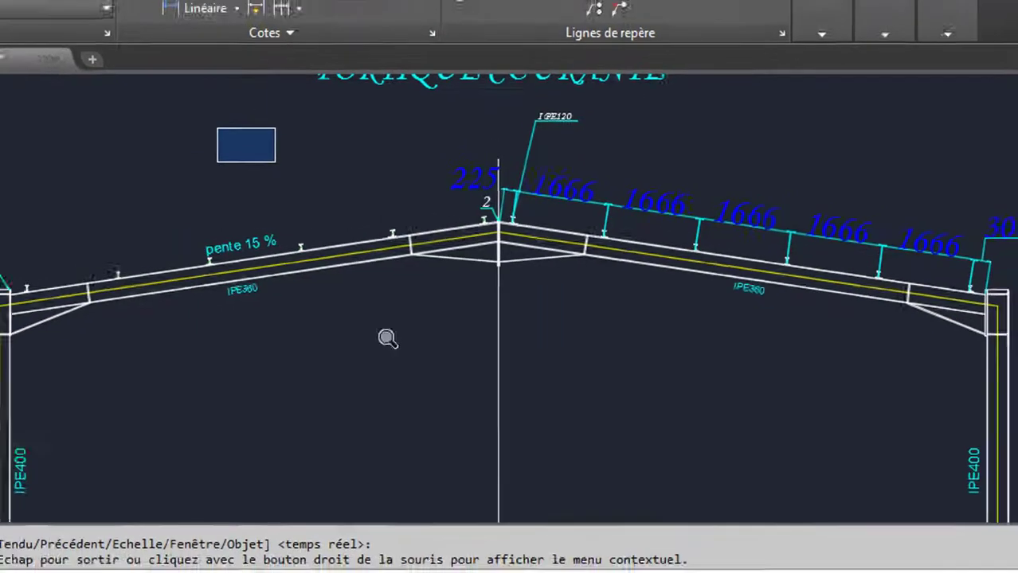
scroll(548, 343, up, 2)
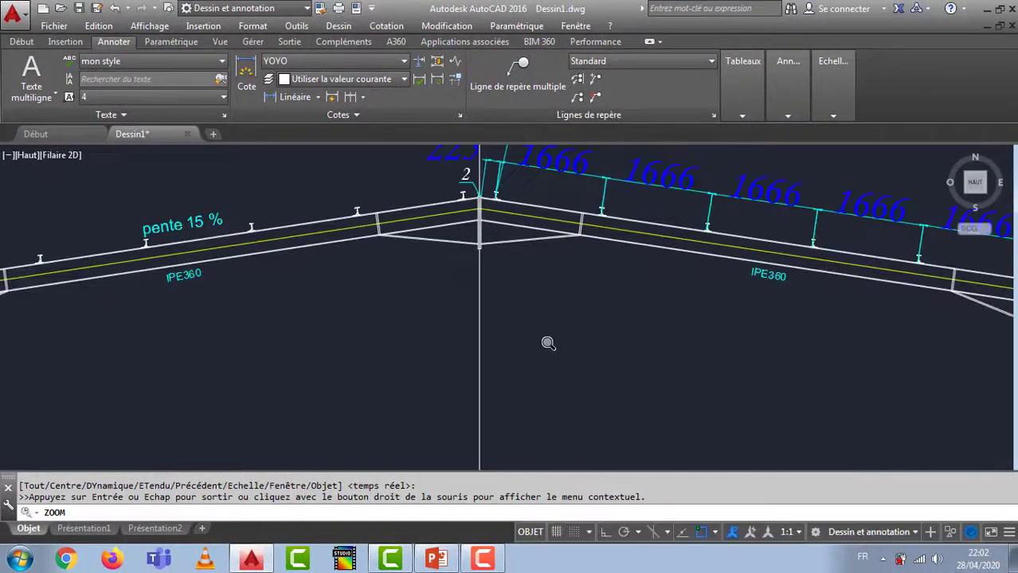
scroll(547, 330, down, 6)
scroll(548, 311, up, 6)
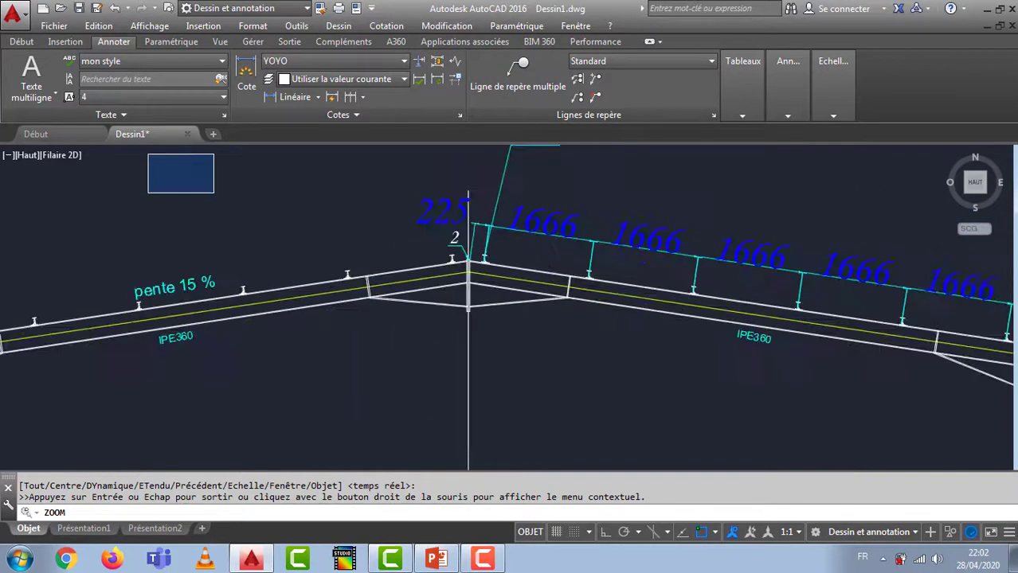
scroll(546, 251, up, 4)
scroll(545, 250, up, 2)
scroll(505, 254, down, 9)
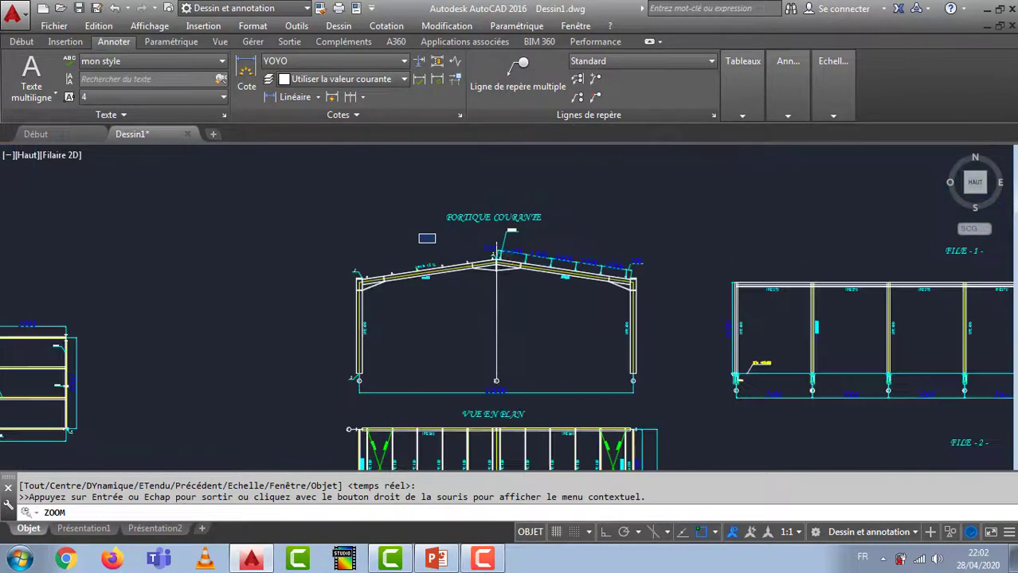
scroll(504, 254, up, 4)
- Examine the FILE-1 and FILE-2 elevations beside the portal frame
scroll(510, 256, down, 2)
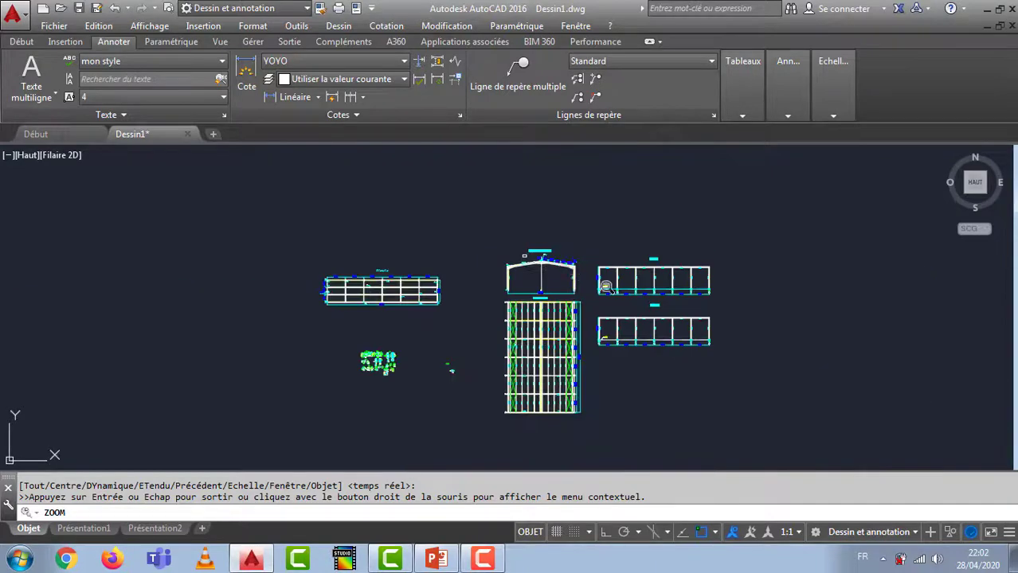
scroll(637, 287, up, 2)
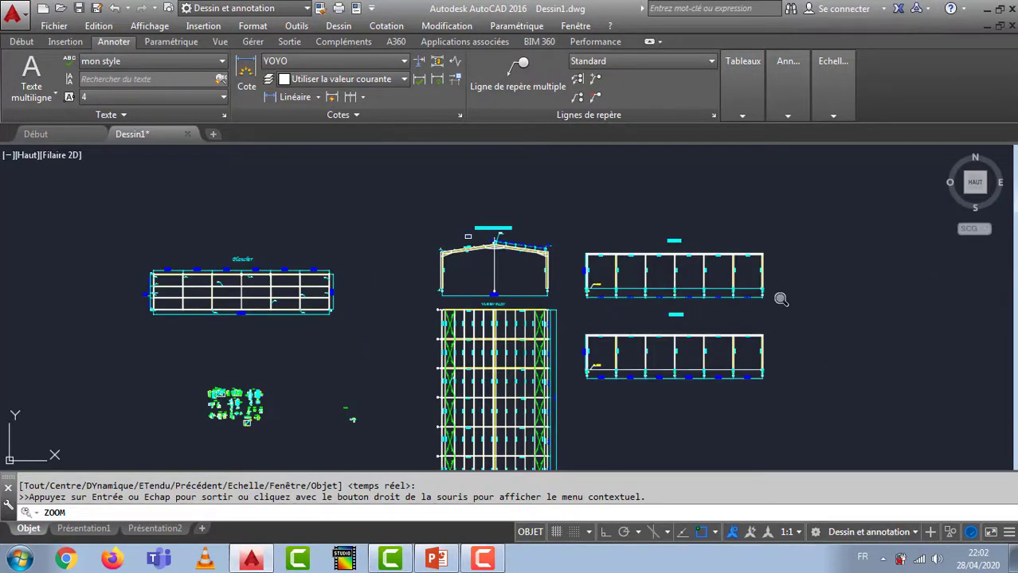
scroll(711, 290, up, 6)
scroll(748, 286, down, 4)
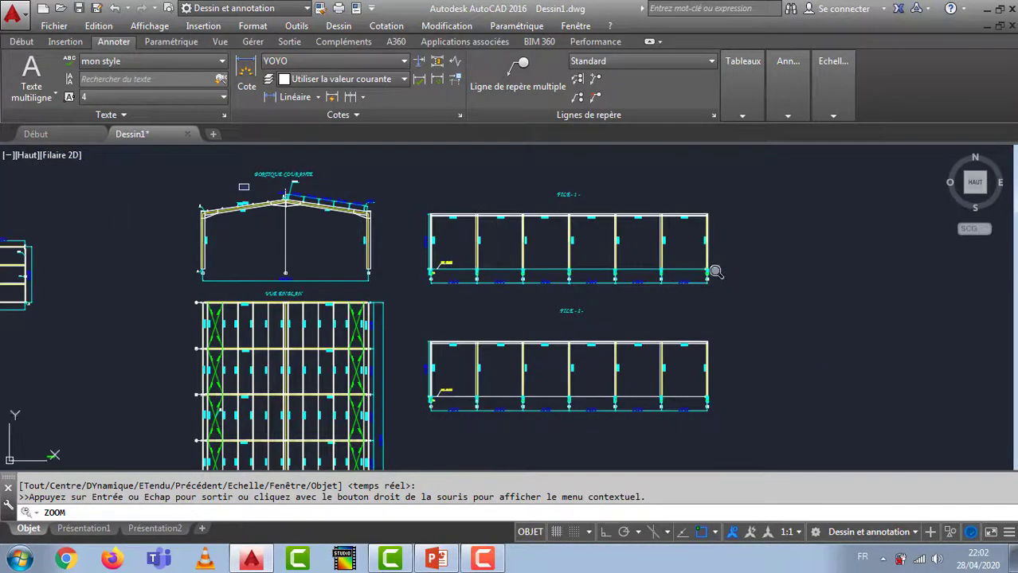
scroll(679, 303, down, 2)
middle_drag(679, 303, 713, 262)
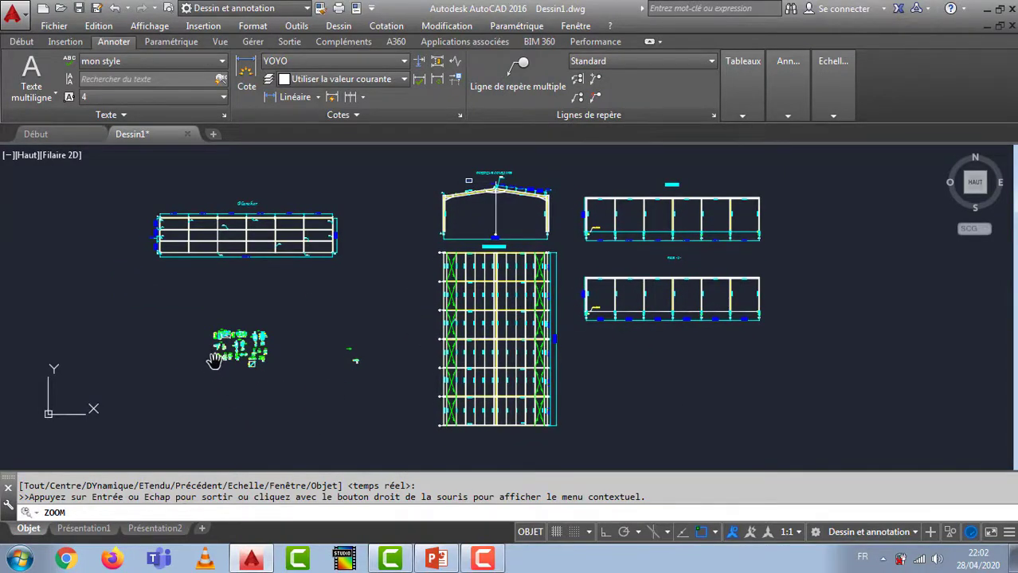
- Inspect the DETAIL 1 column-to-beam connection and its bolted end plate, including dimensions and annotations
scroll(213, 360, up, 4)
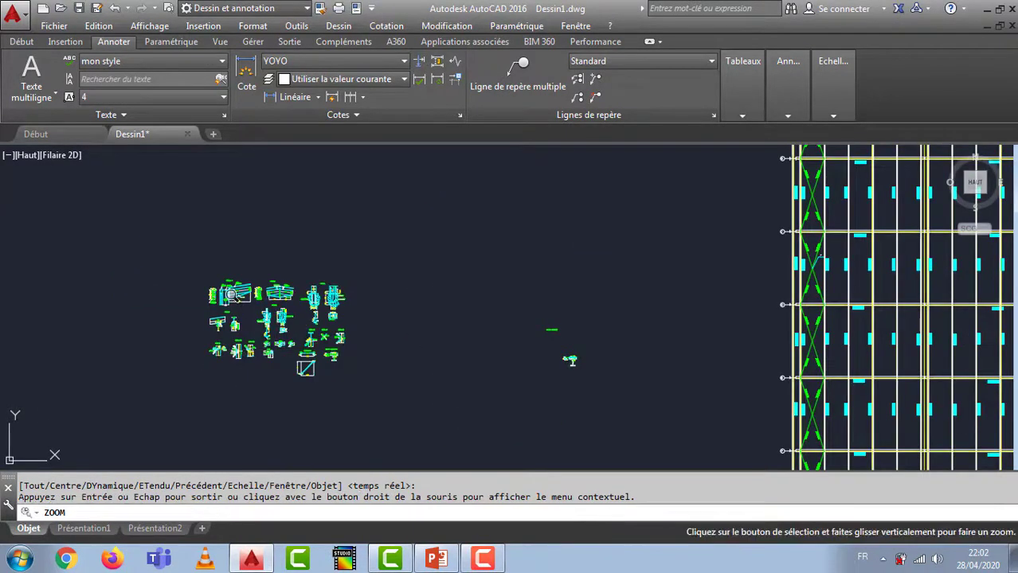
scroll(223, 294, up, 5)
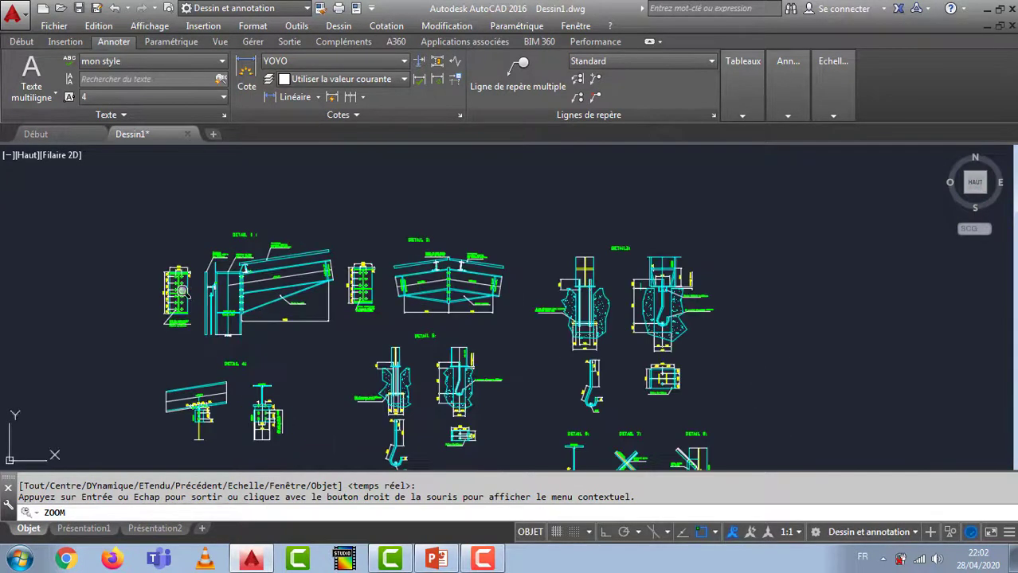
scroll(164, 268, up, 2)
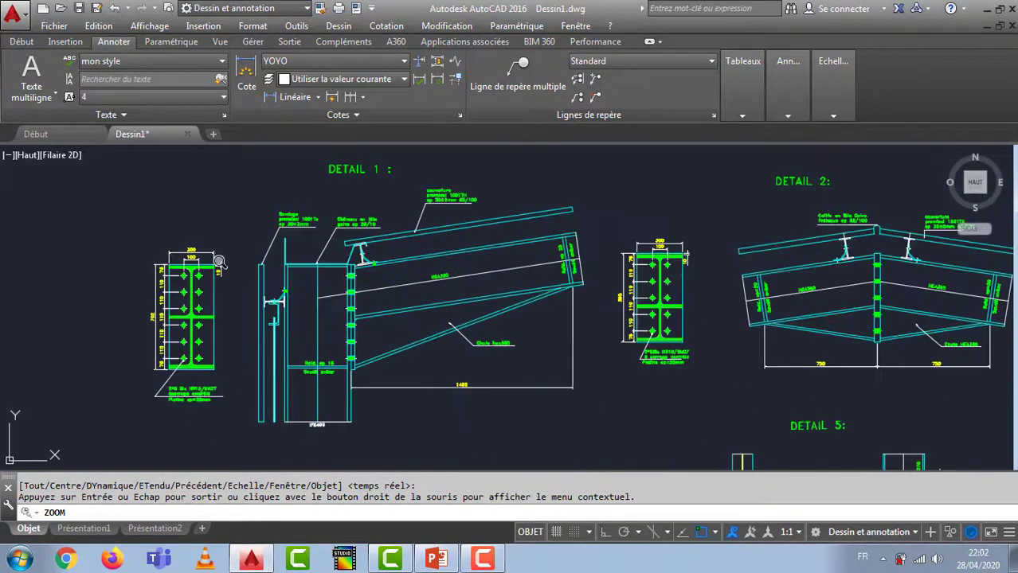
middle_drag(219, 263, 292, 281)
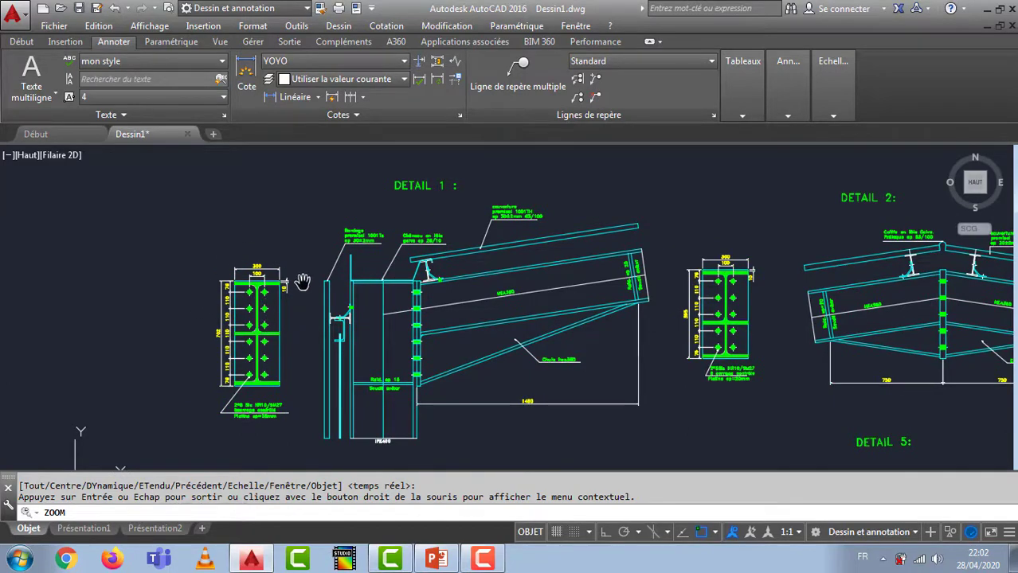
mouse_move(348, 243)
middle_down()
mouse_move(270, 212)
mouse_move(282, 233)
mouse_move(275, 299)
mouse_move(478, 247)
mouse_move(328, 310)
mouse_move(316, 237)
mouse_move(449, 260)
mouse_move(310, 270)
mouse_move(270, 297)
middle_up()
mouse_move(270, 297)
mouse_down()
mouse_move(459, 333)
mouse_move(500, 311)
mouse_move(433, 322)
mouse_up()
scroll(293, 226, up, 4)
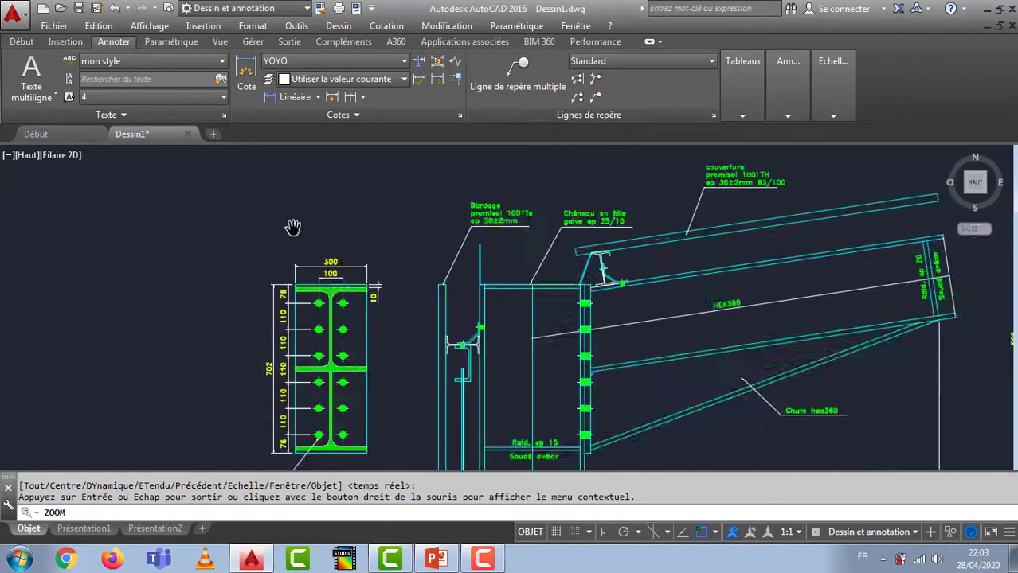
- Review the VUE EN PLAN drawing and the overall drawing layout, and exit real-time Zoom
scroll(293, 226, down, 6)
scroll(293, 226, down, 5)
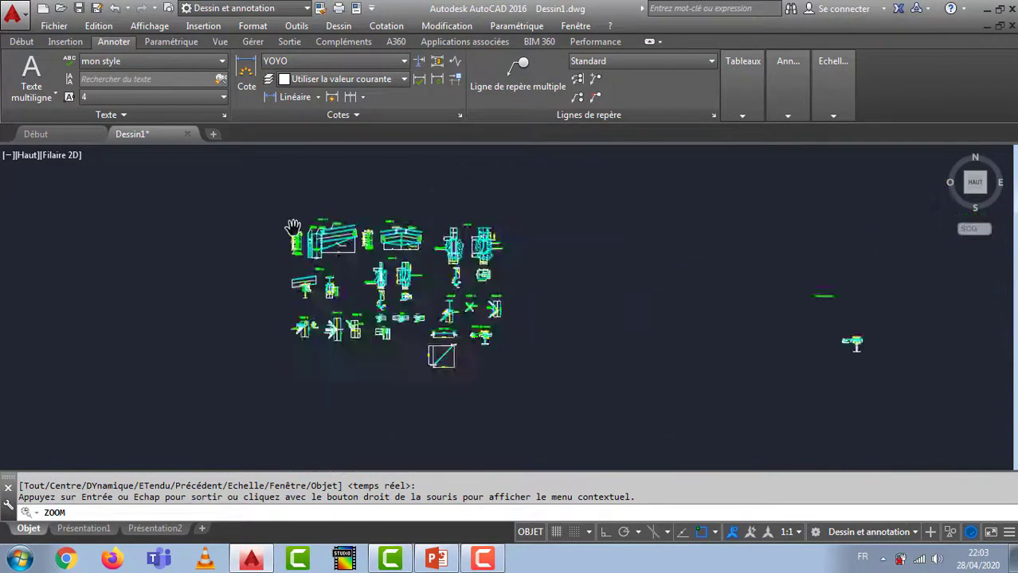
scroll(711, 290, up, 8)
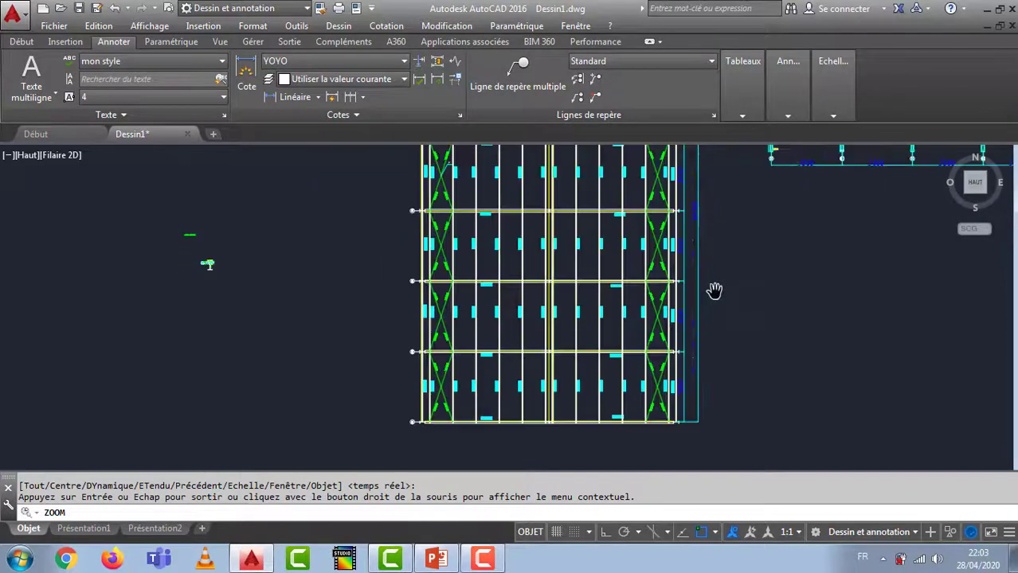
scroll(707, 300, down, 10)
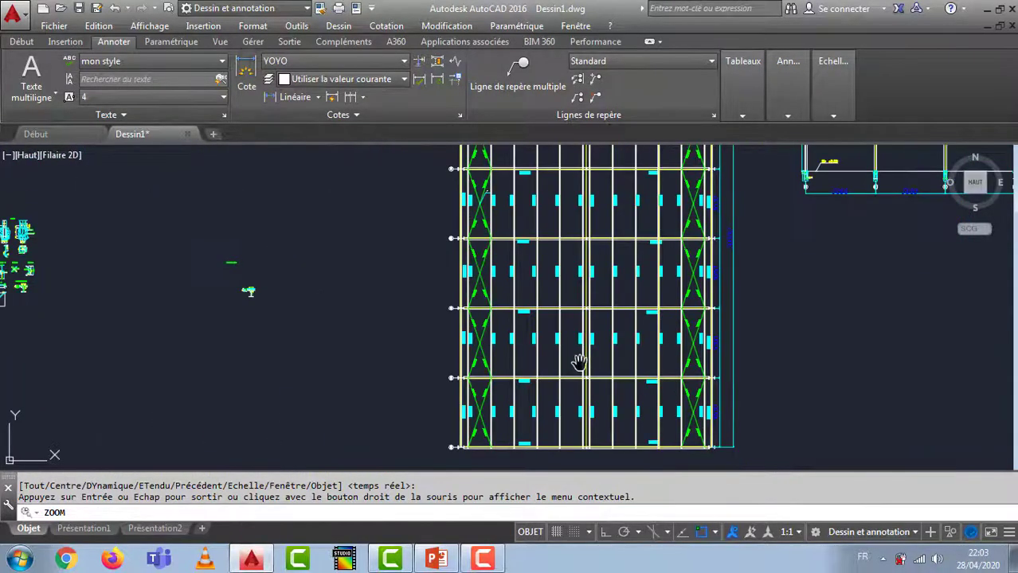
mouse_move(536, 390)
middle_down()
mouse_move(306, 421)
mouse_move(574, 350)
mouse_move(371, 335)
mouse_move(677, 359)
mouse_move(487, 349)
mouse_move(511, 383)
middle_up()
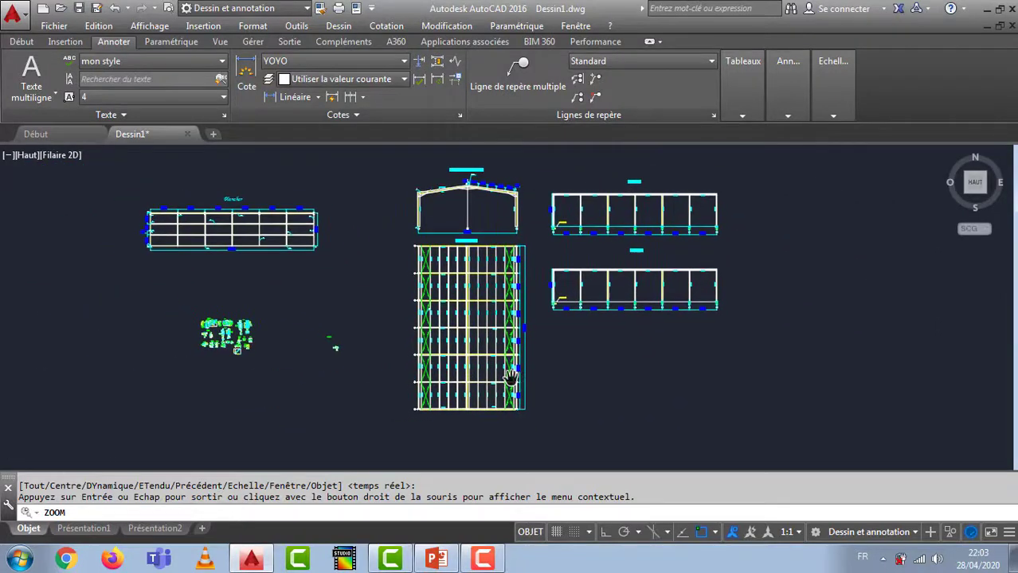
right_click(335, 295)
click(337, 300)
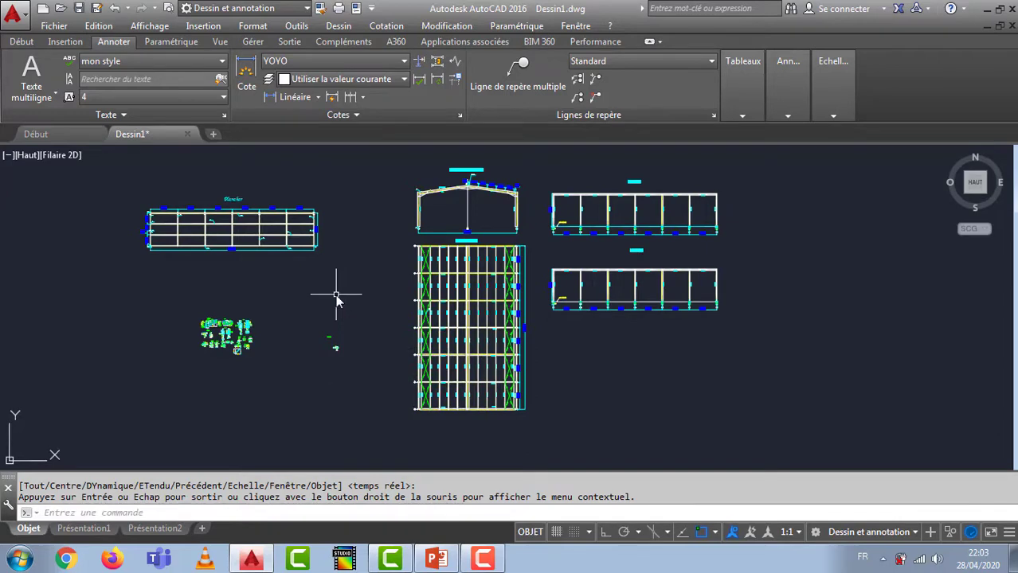
- Fit the whole steel hall drawing in the view using the Zoom command's ETendu option
key(z)
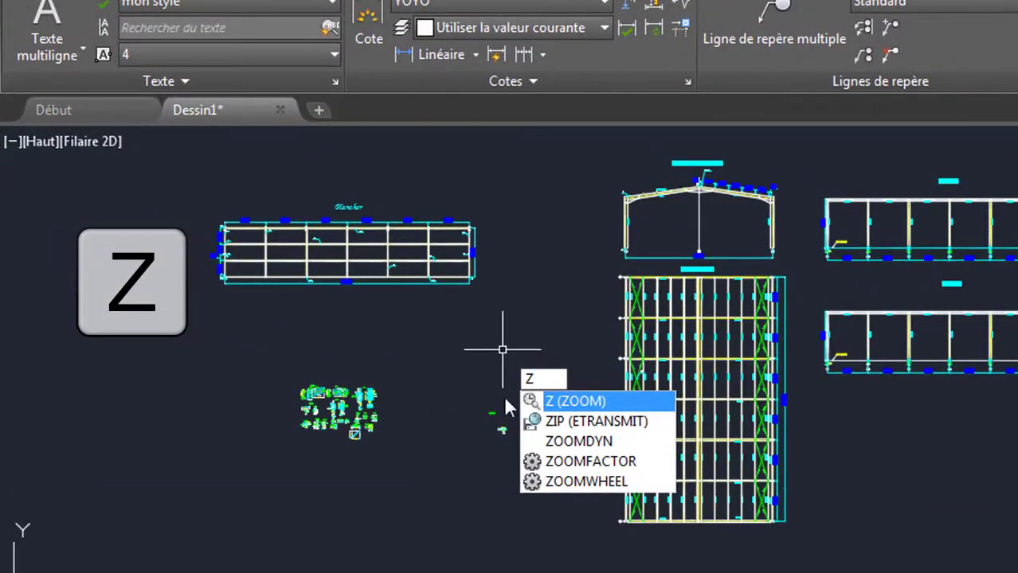
click(575, 400)
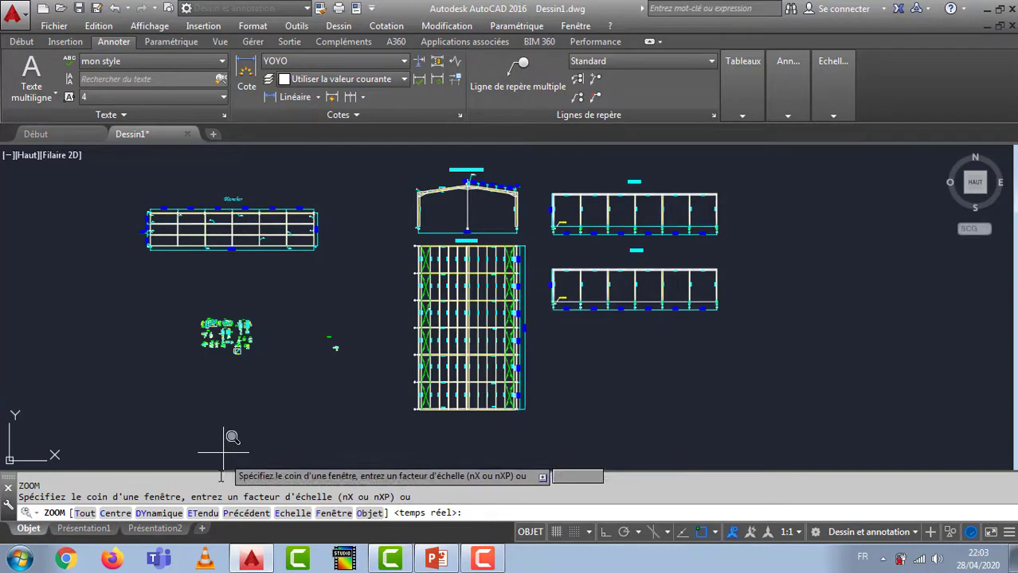
click(203, 514)
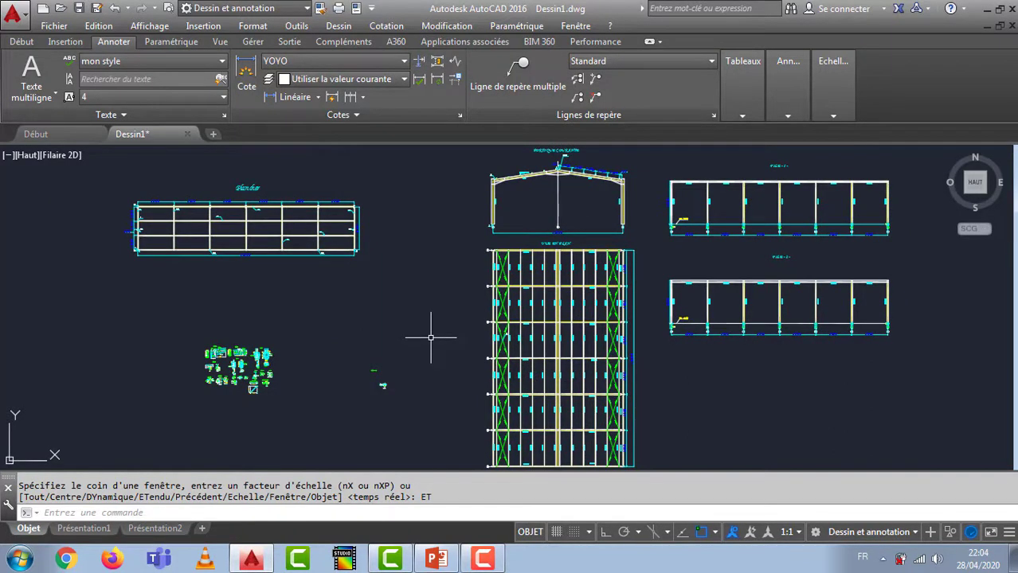
- Zoom in on the beams of the Plancher floor plan, and return to the whole drawing with Zoom ETendu
scroll(430, 338, down, 7)
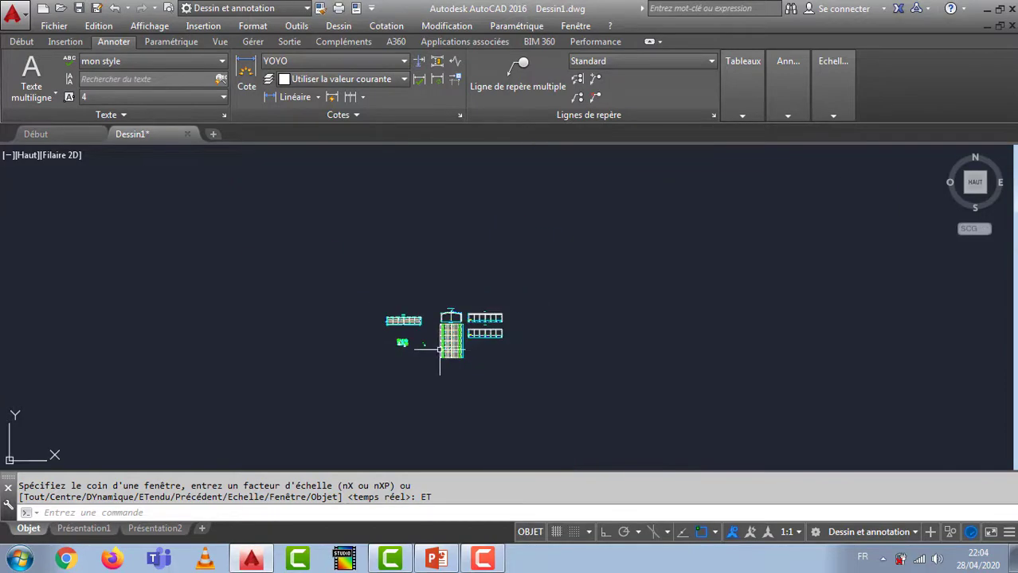
scroll(196, 309, up, 9)
scroll(239, 295, up, 6)
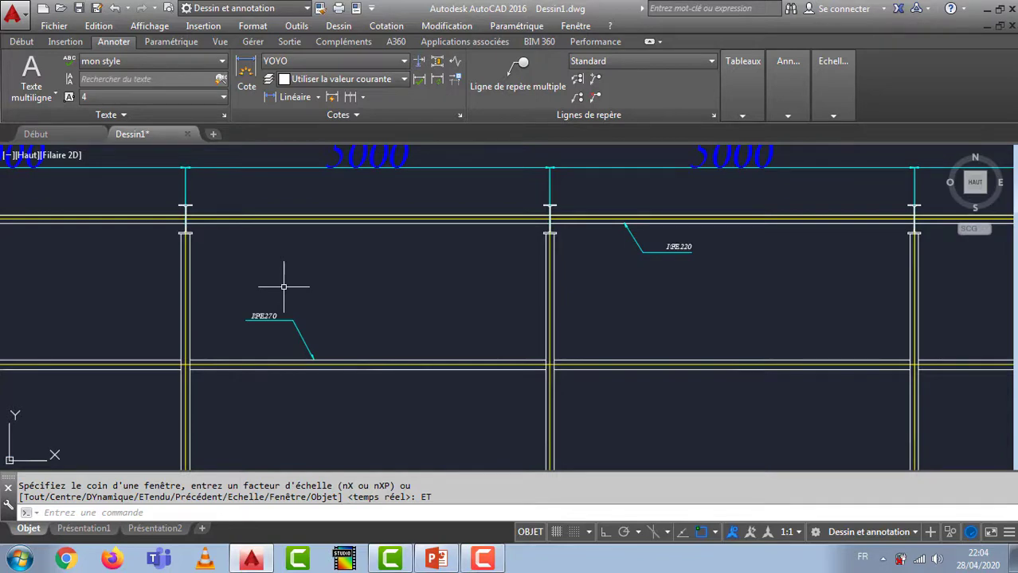
text(z)
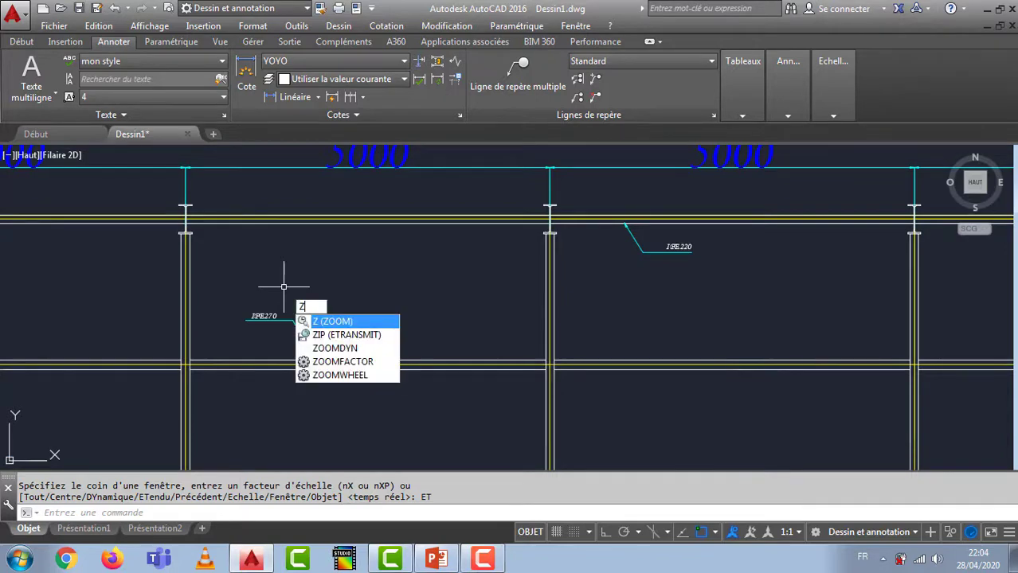
key(Return)
text(et)
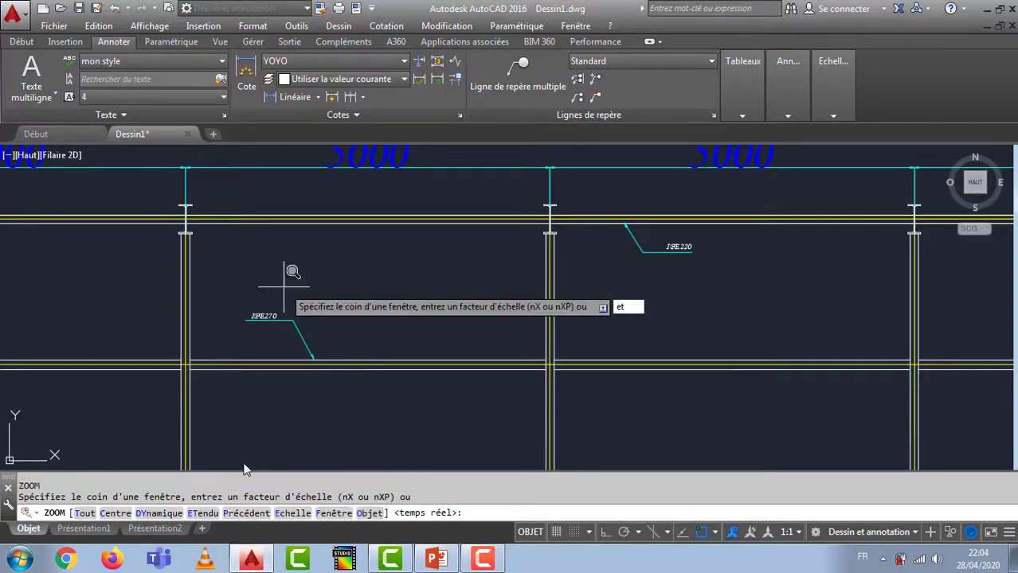
click(202, 513)
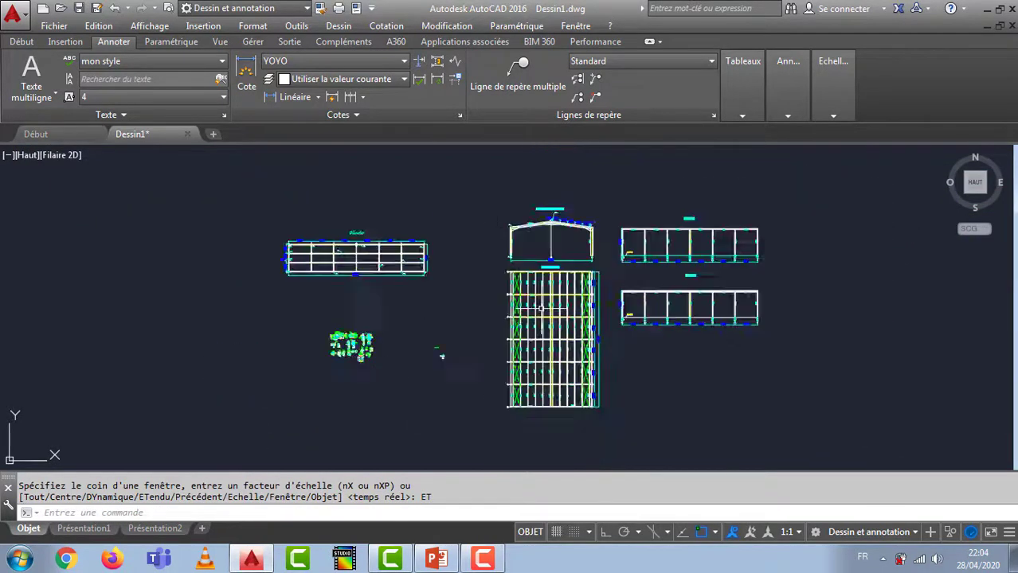
- Zoom in on the plan view's bracing near axis B and its beam intersections, and restore the drawing extents
scroll(582, 330, down, 2)
scroll(529, 301, up, 5)
scroll(563, 284, up, 6)
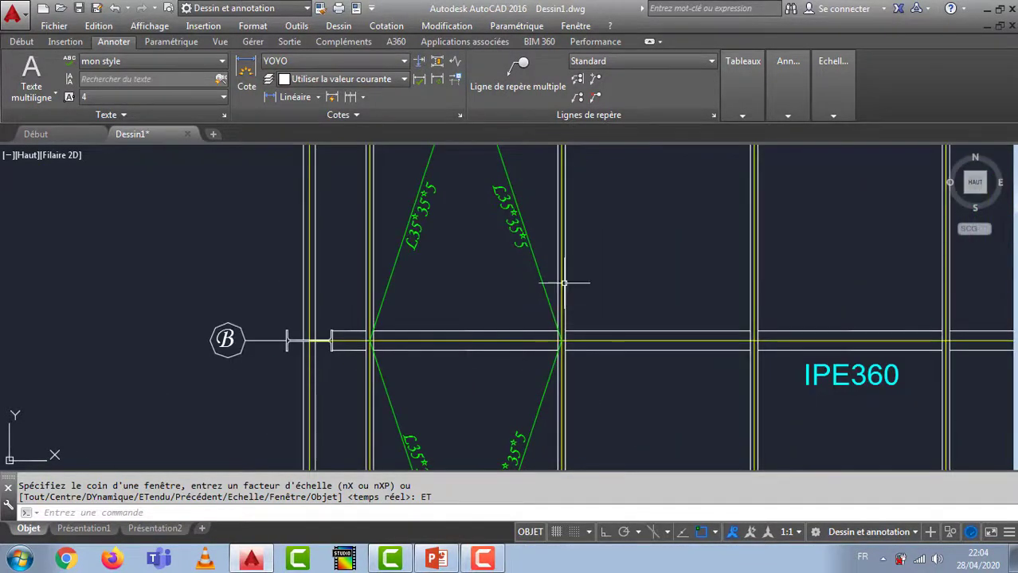
key(Return)
scroll(564, 284, up, 8)
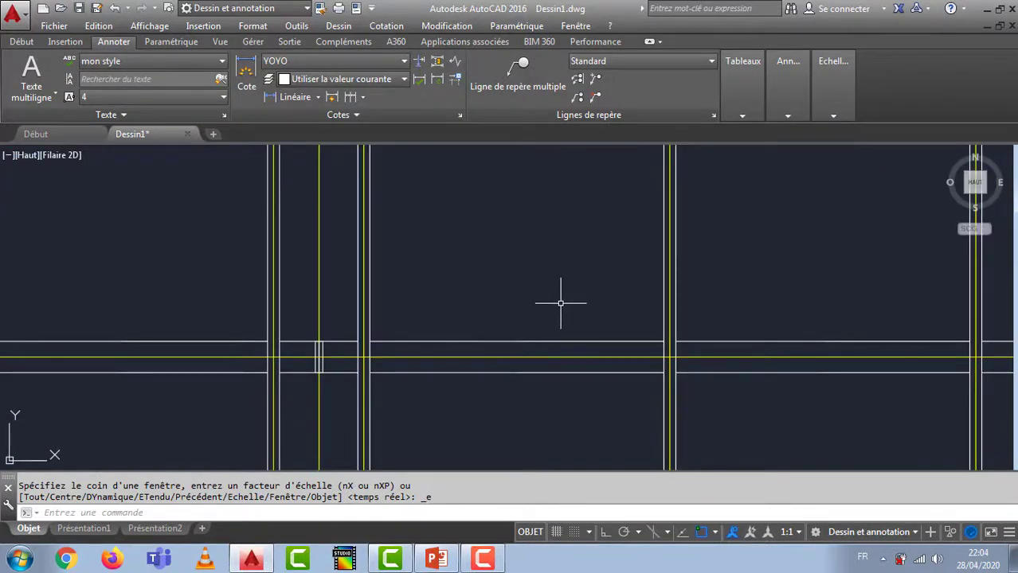
middle_click(560, 305)
middle_click(560, 304)
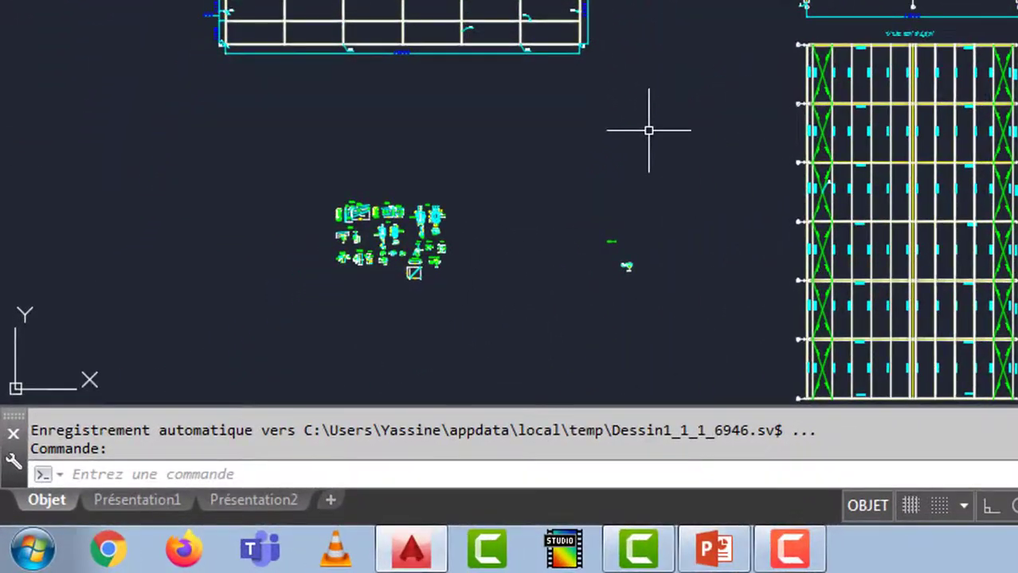
- Recall the previous close-up of the plan view twice with Zoom Précédent, restoring the drawing extents each time
text(z)
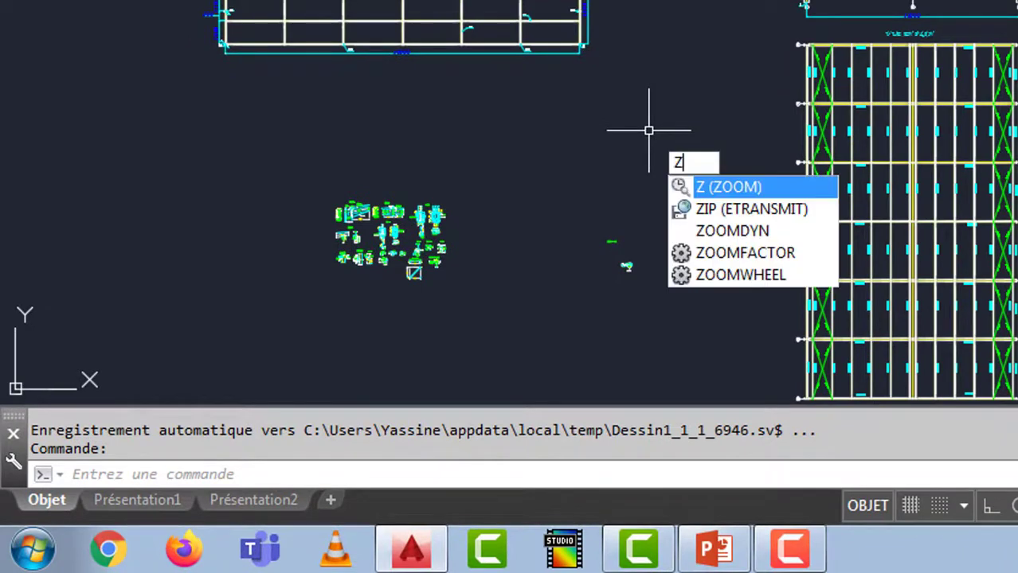
key(Return)
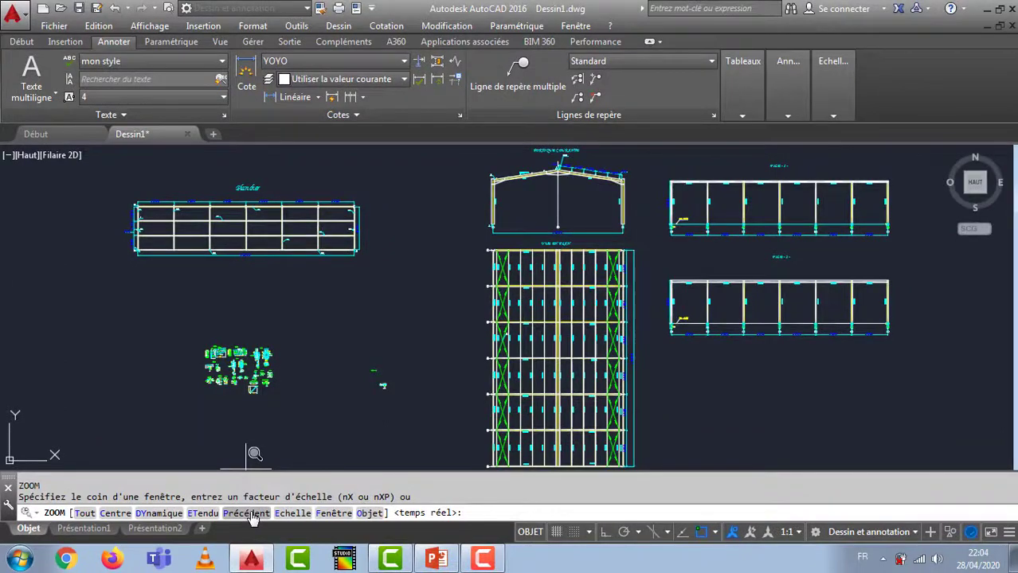
click(247, 513)
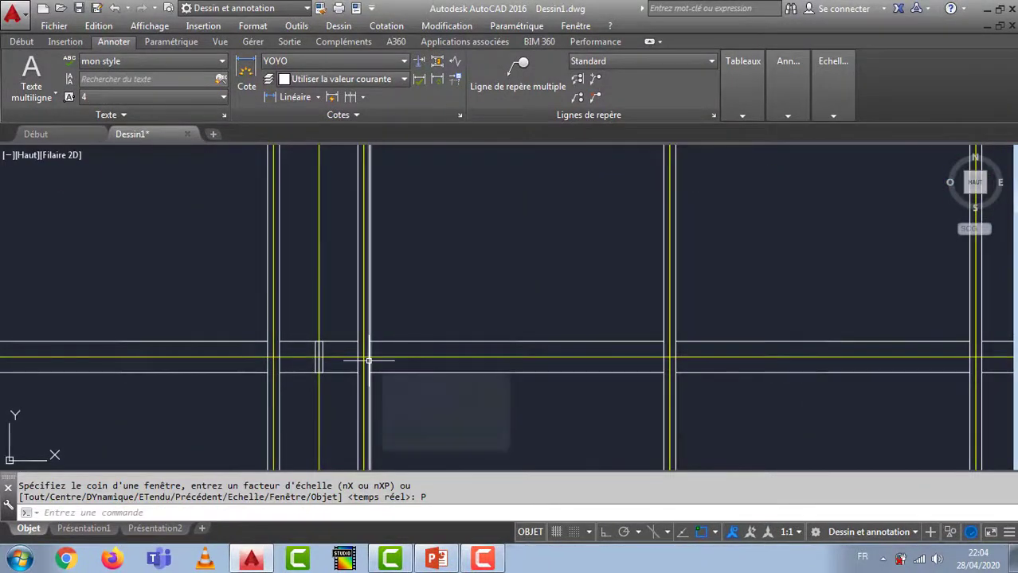
middle_click(466, 236)
middle_click(467, 237)
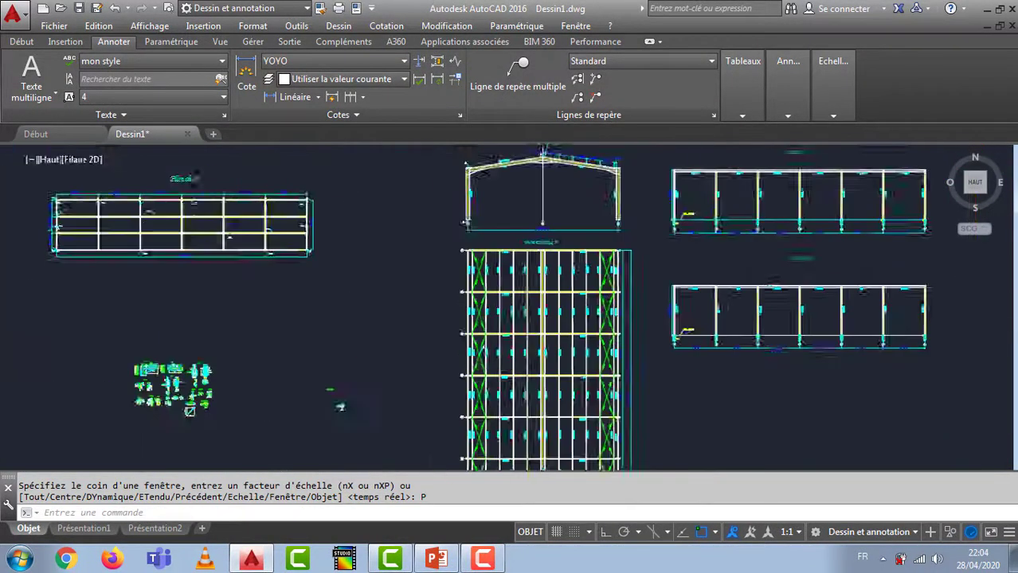
key(Return)
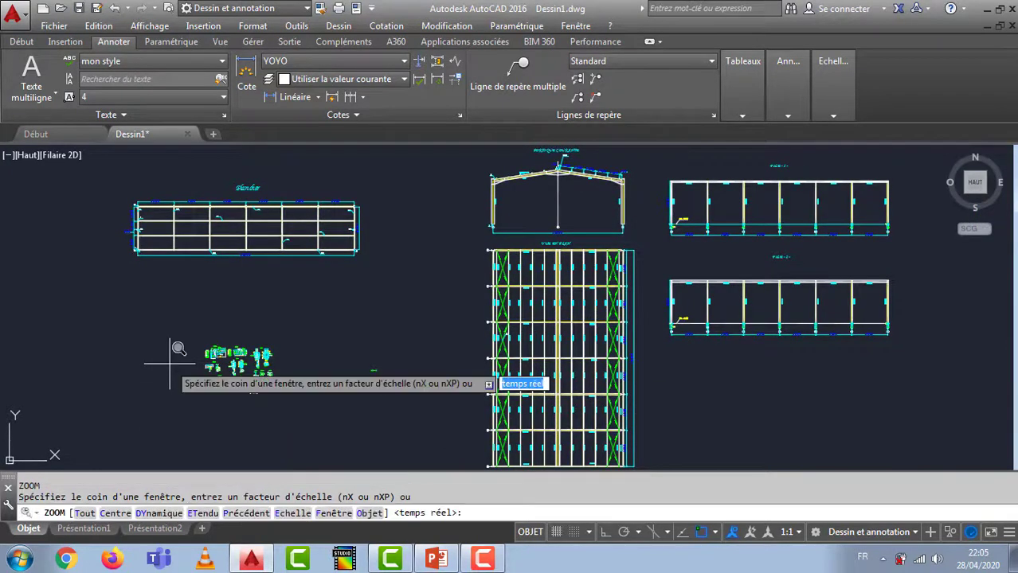
click(245, 513)
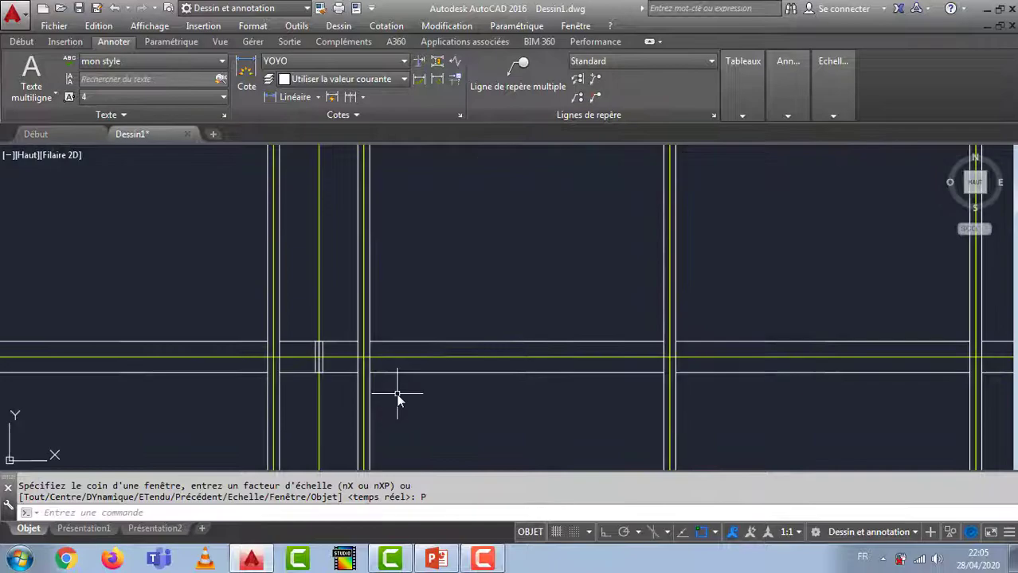
middle_click(485, 283)
middle_click(485, 282)
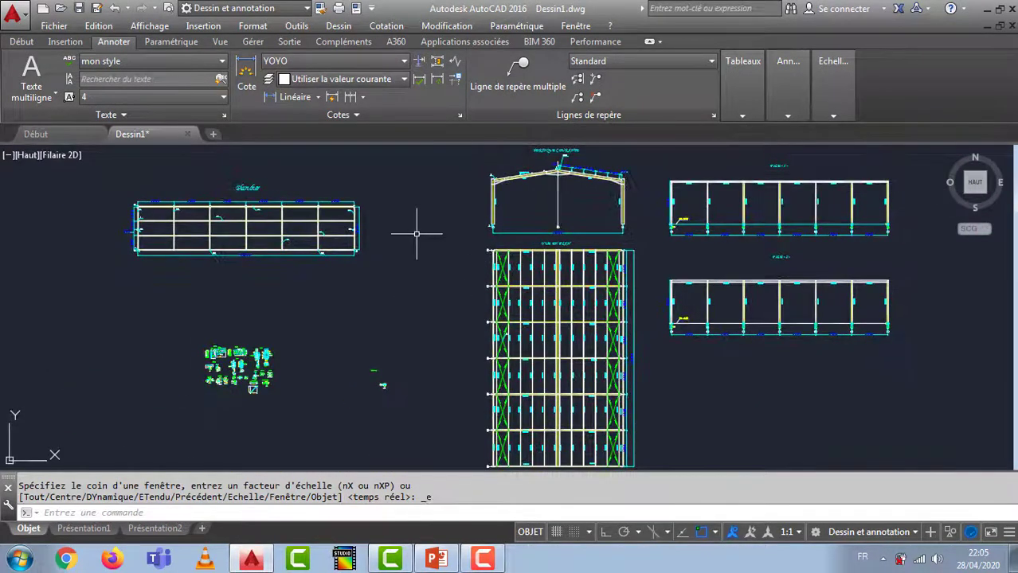
- Magnify the upper-left corner of the Plancher floor plan with Zoom Fenêtre, and restore the drawing extents
key(Return)
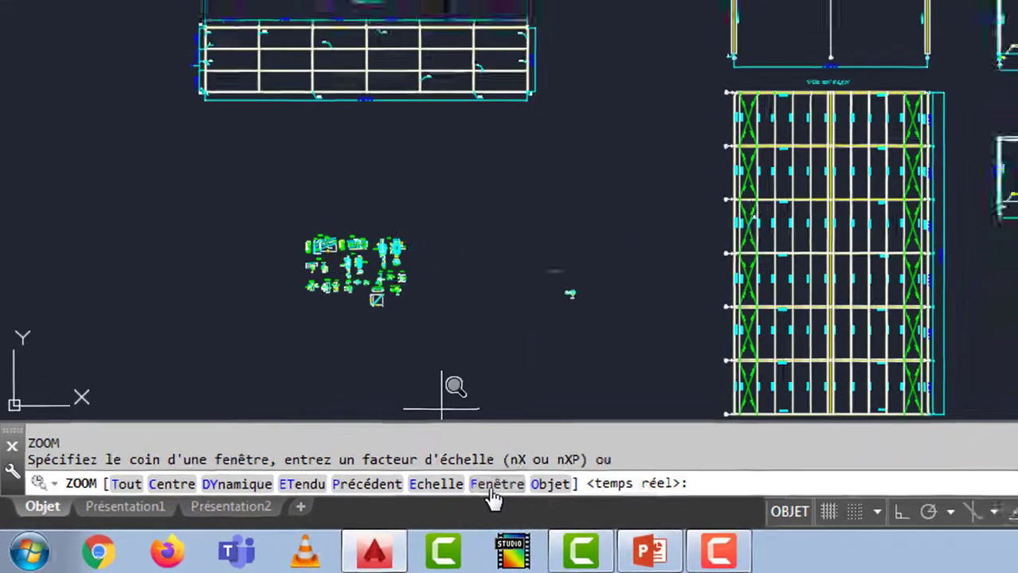
click(551, 478)
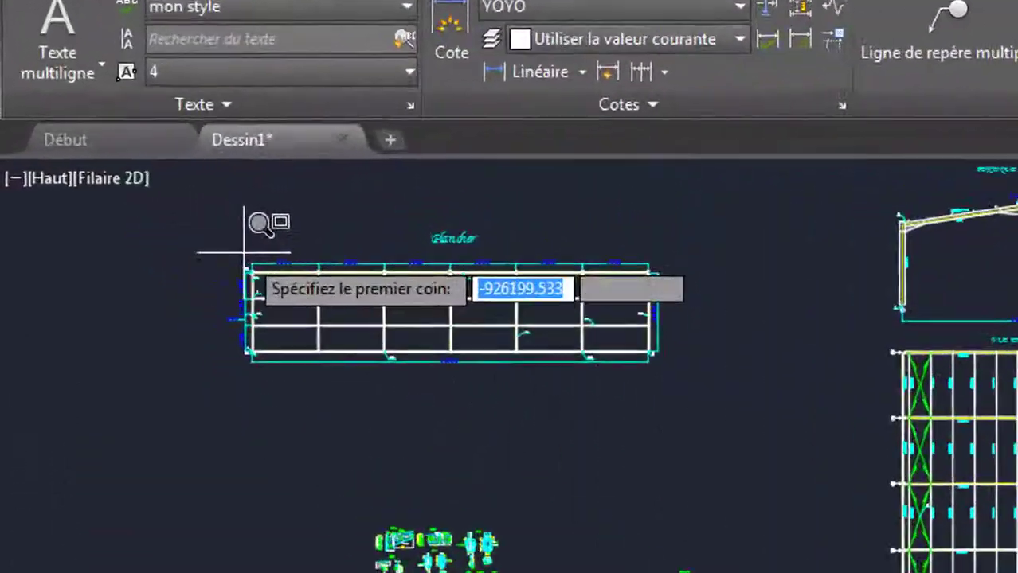
click(130, 198)
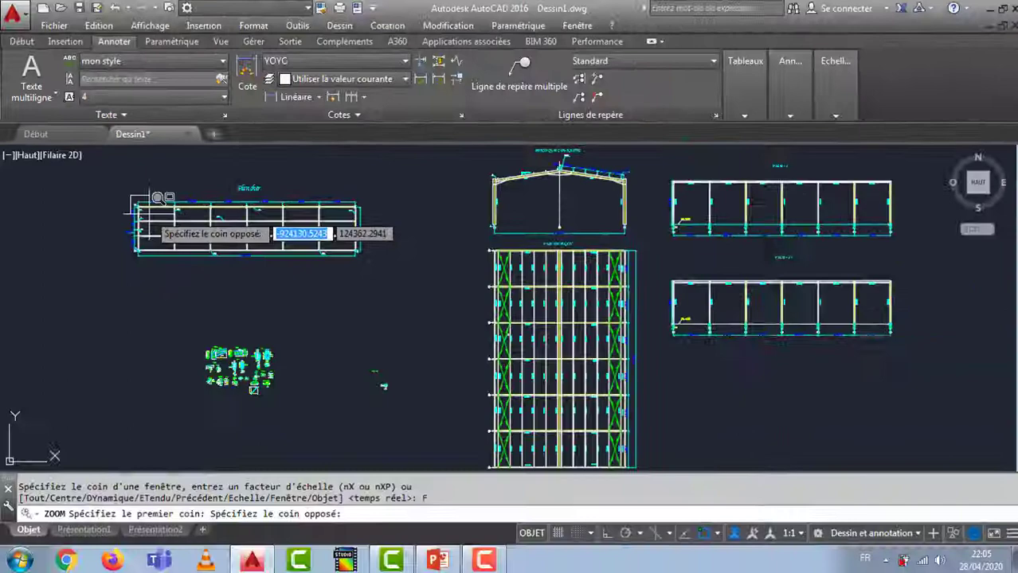
click(151, 212)
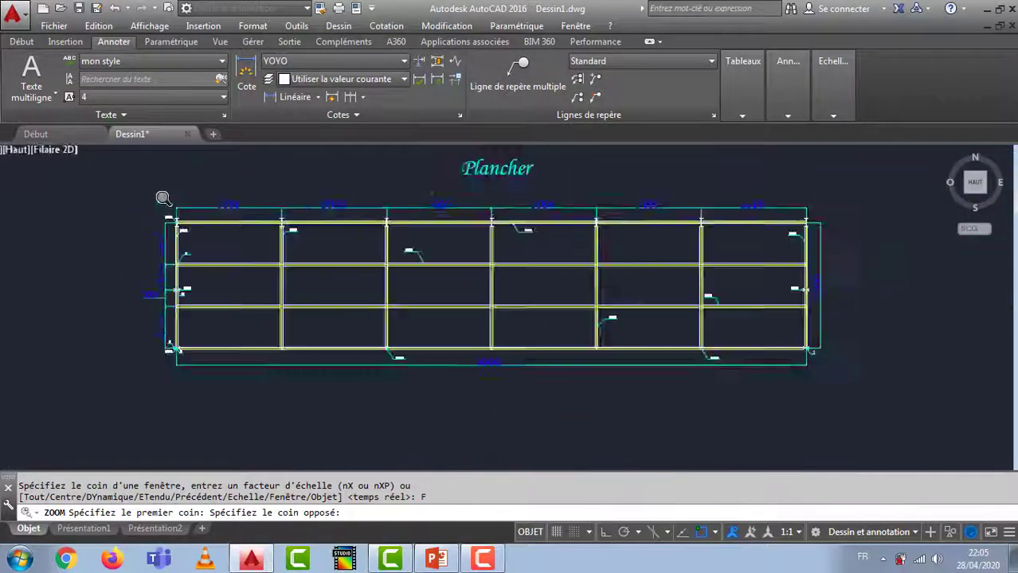
middle_click(217, 240)
middle_click(217, 240)
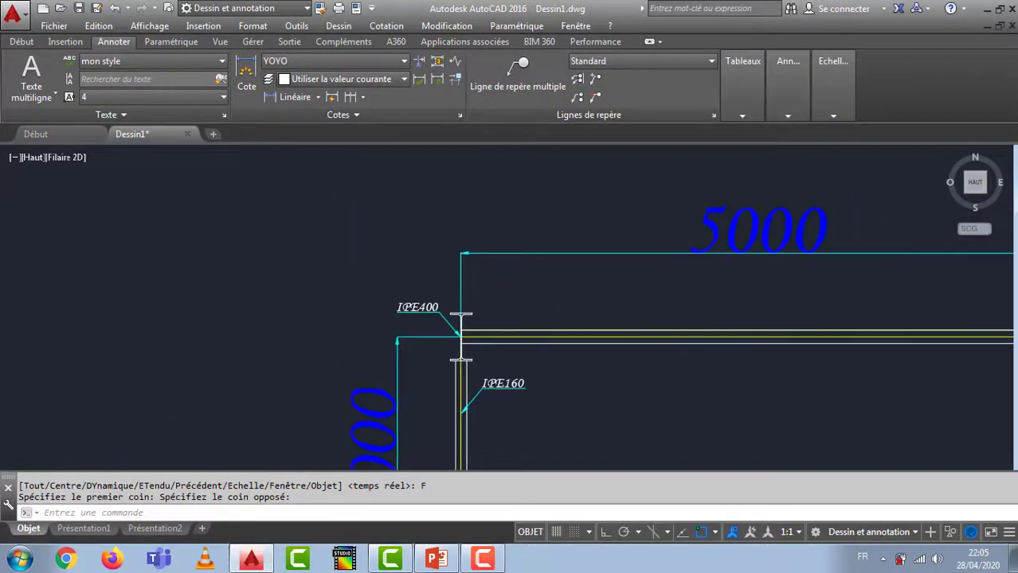
- Magnify the left column-to-rafter joint of the portal frame with Zoom Fenêtre, and restore the drawing extents
key(Return)
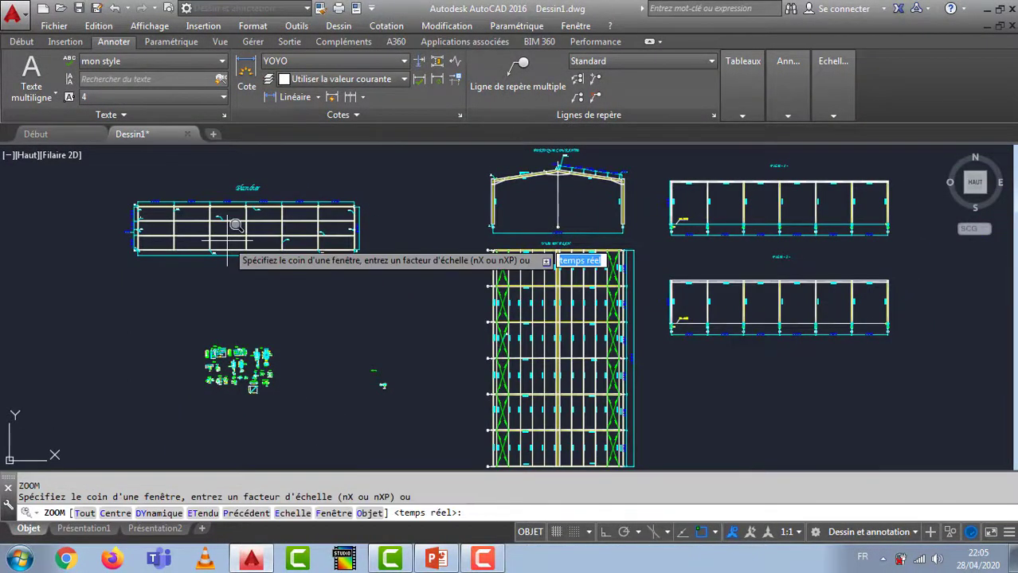
click(335, 514)
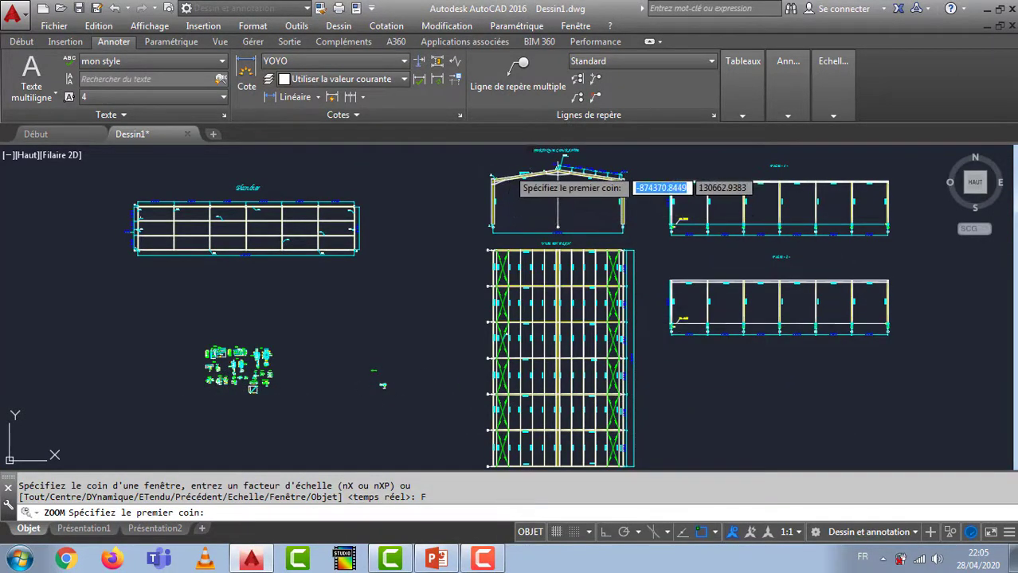
click(495, 169)
click(484, 189)
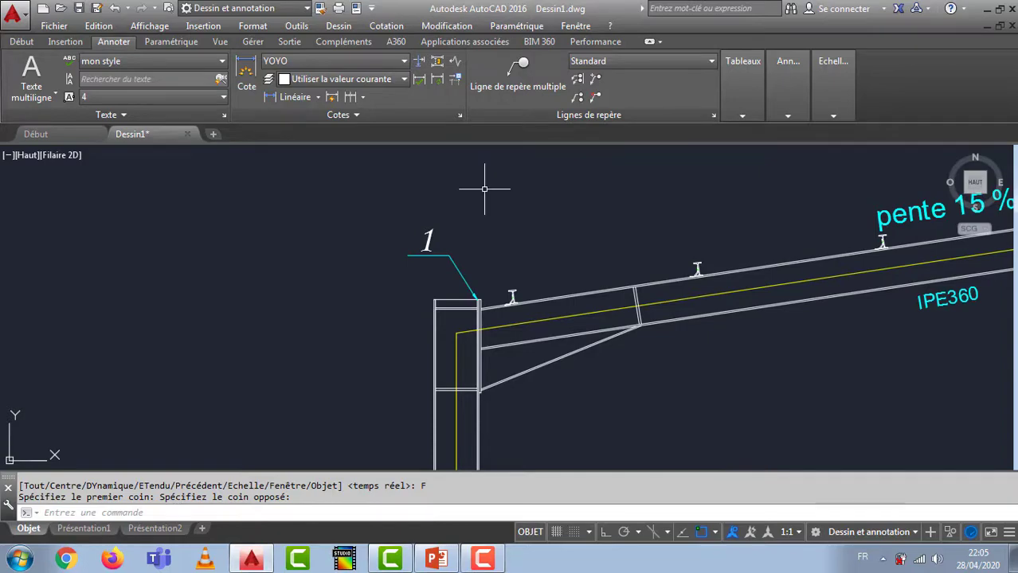
middle_click(402, 195)
middle_click(401, 195)
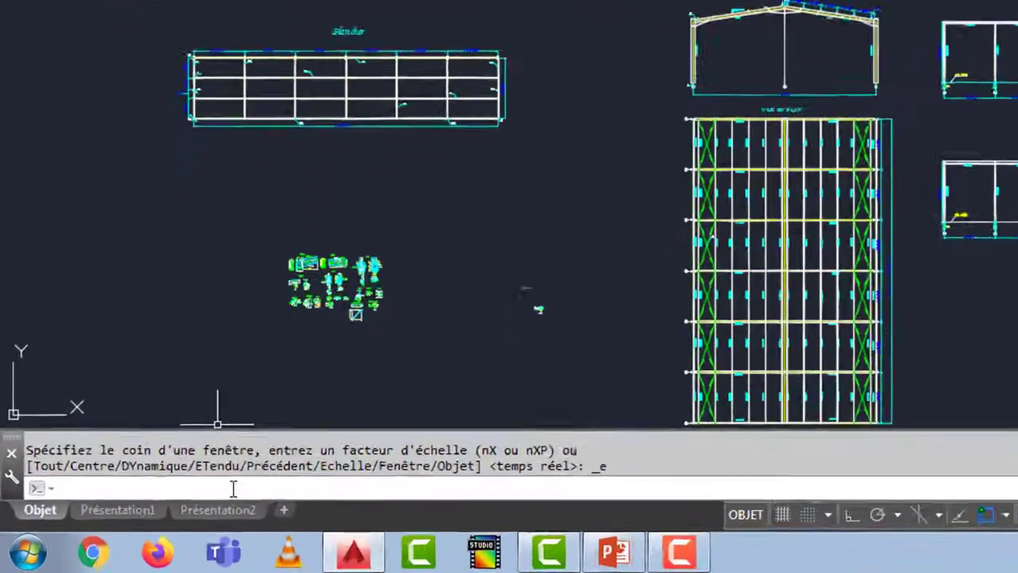
- Zoom to the objects at the upper-left corner of the FILE-2 elevation with Zoom Objet, and restore the drawing extents
text(z)
key(Return)
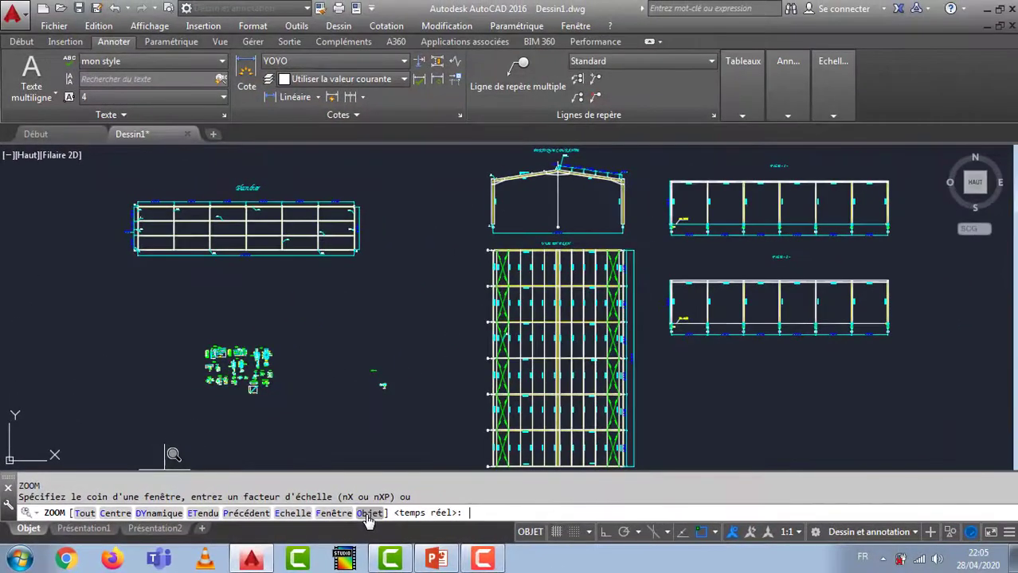
click(369, 514)
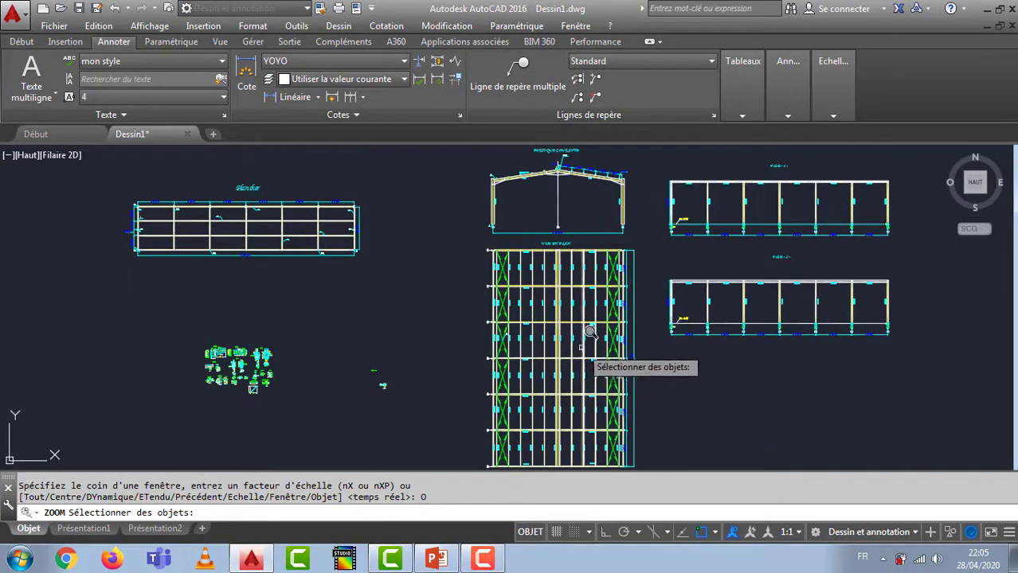
click(685, 289)
click(664, 285)
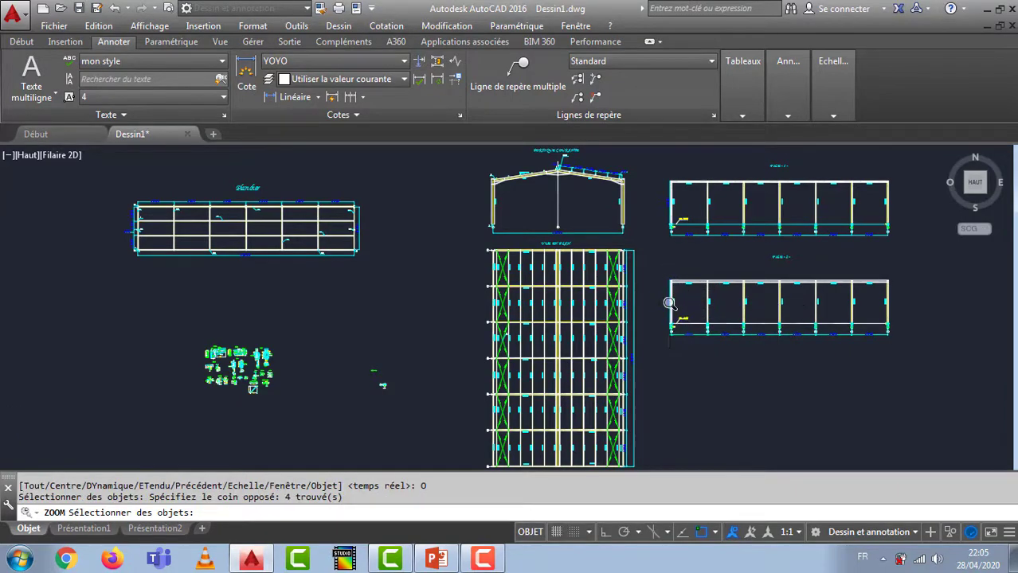
key(Return)
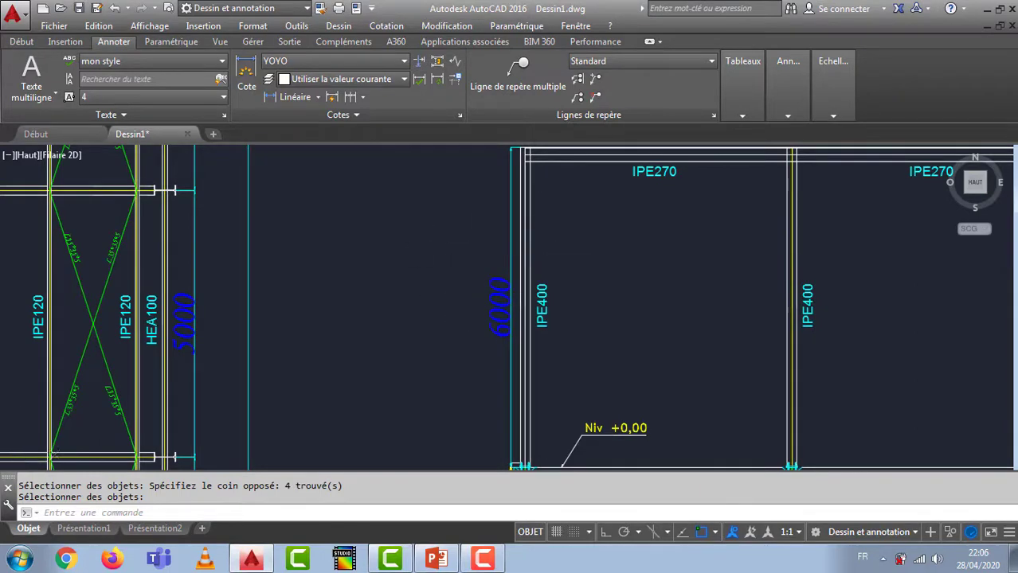
middle_click(532, 246)
middle_click(532, 246)
- Zoom to the connection details around DETAIL 8 by selecting their objects with Zoom Objet
key(Return)
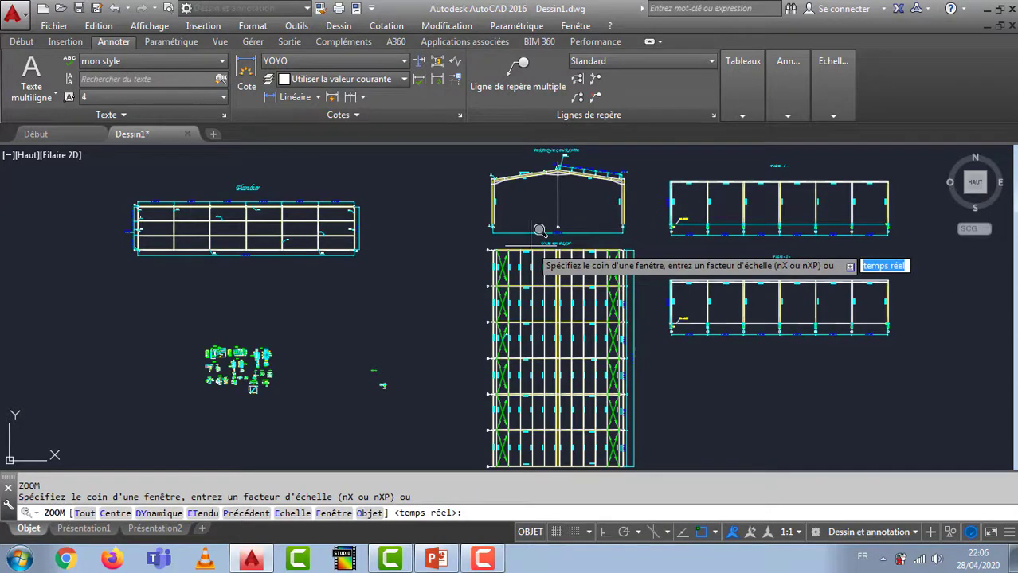
click(368, 514)
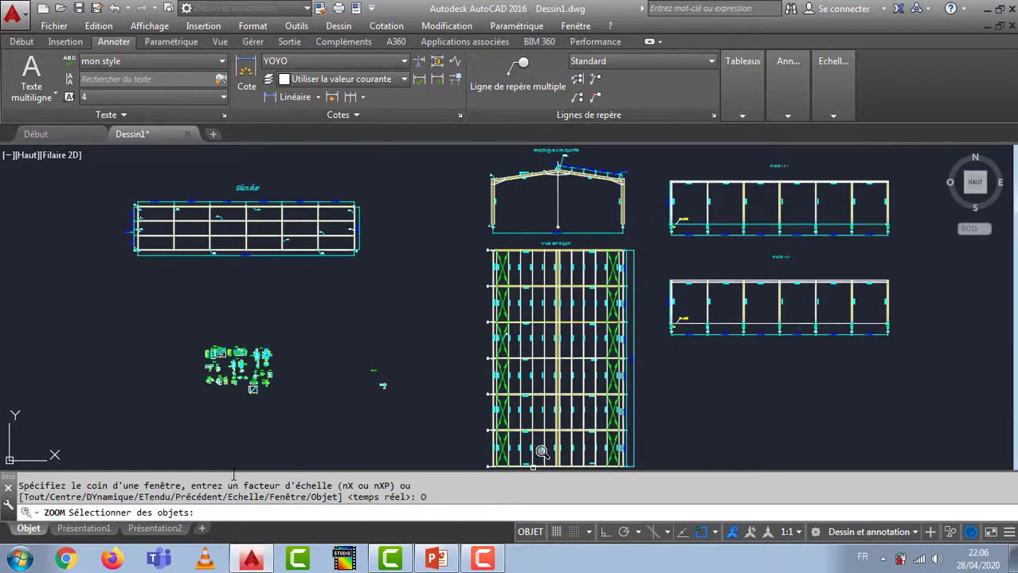
click(277, 366)
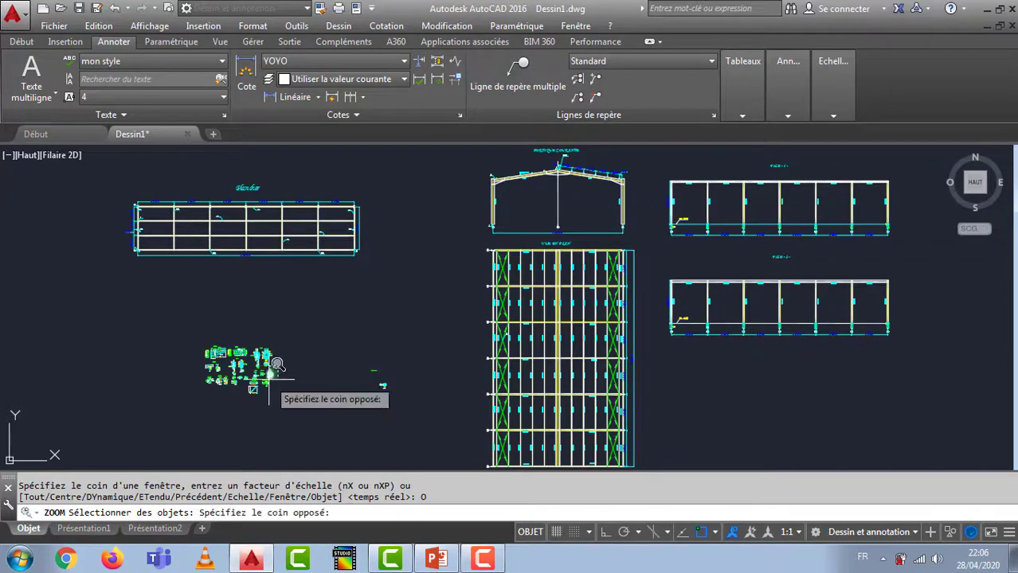
click(266, 379)
key(Return)
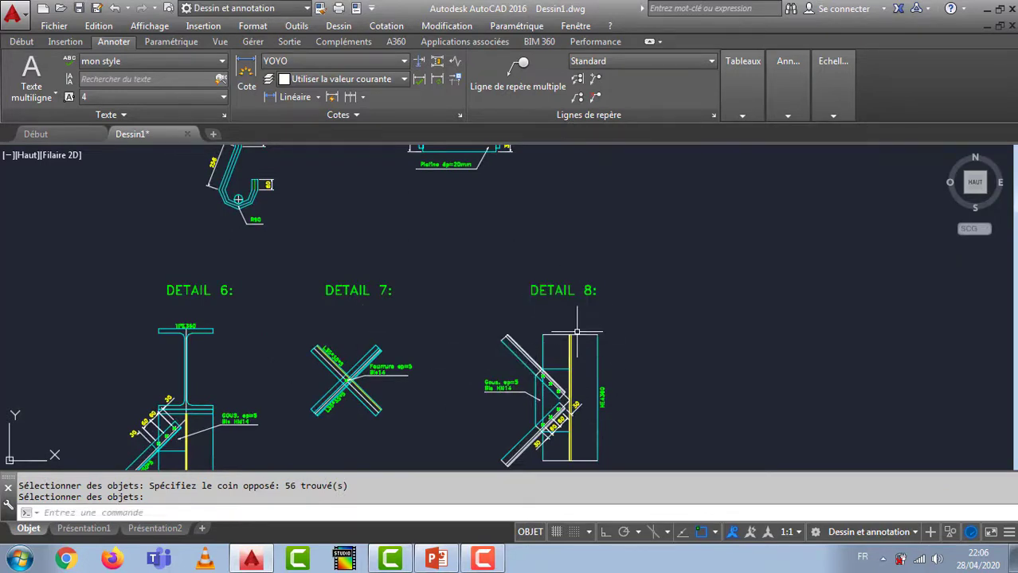
- Restore the drawing extents, and run Zoom Echelle with a scale factor of 1
middle_click(482, 269)
middle_click(482, 268)
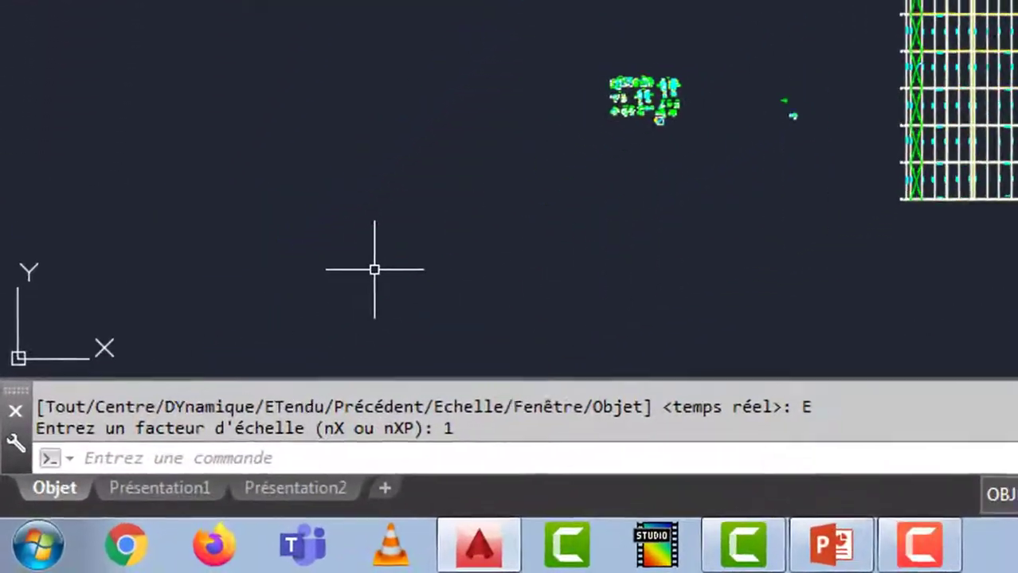
key(Return)
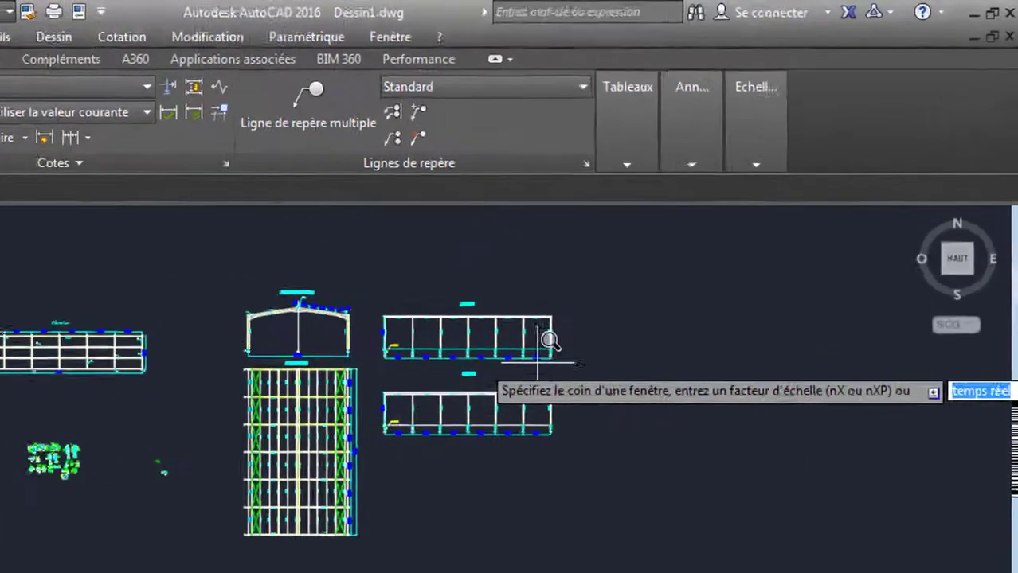
- Leave the Zoom command, and shift the view around the VUE EN PLAN title and plan with real-time Panoramique
right_click(680, 253)
click(710, 318)
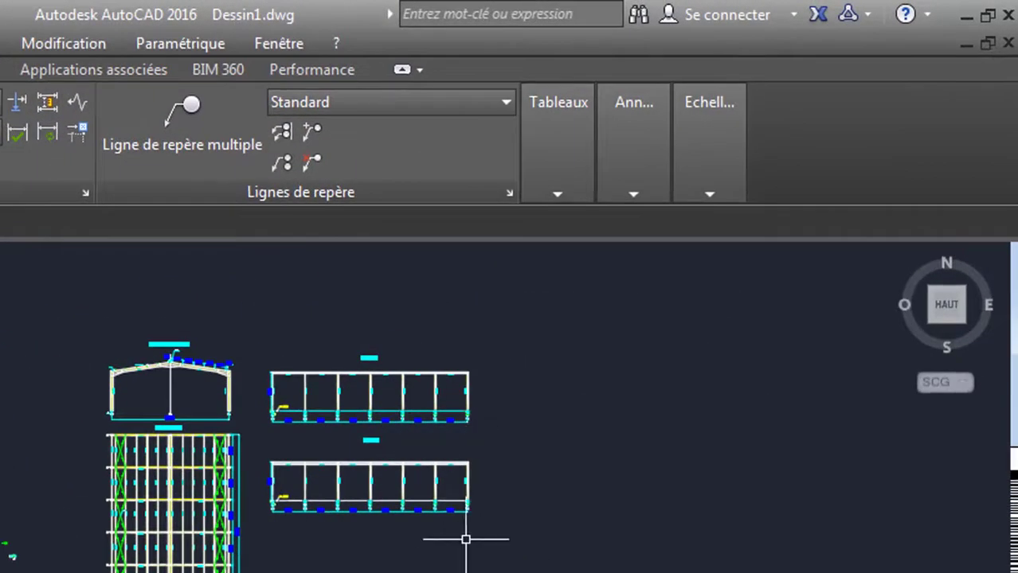
right_click(616, 527)
click(690, 262)
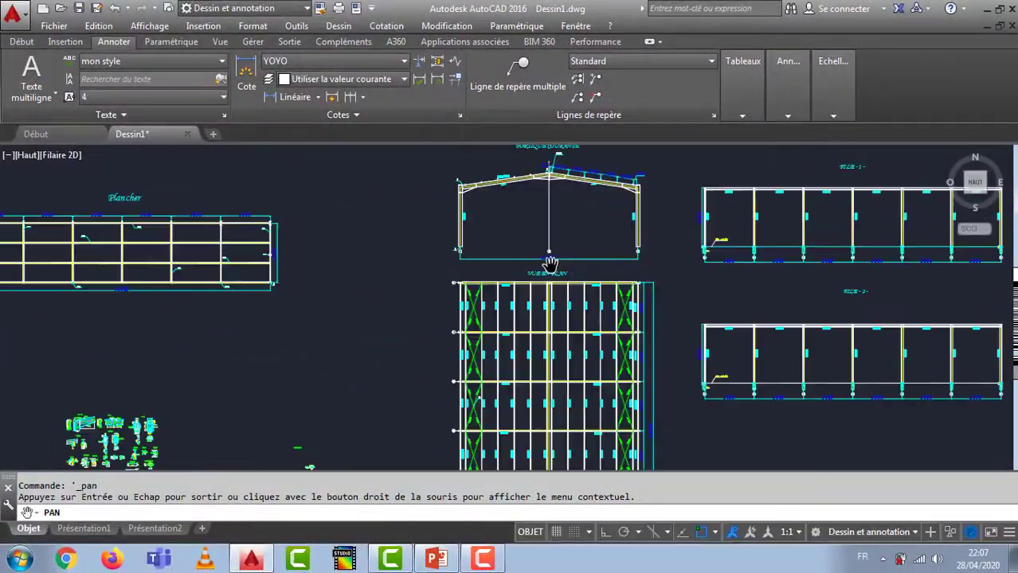
scroll(549, 267, up, 8)
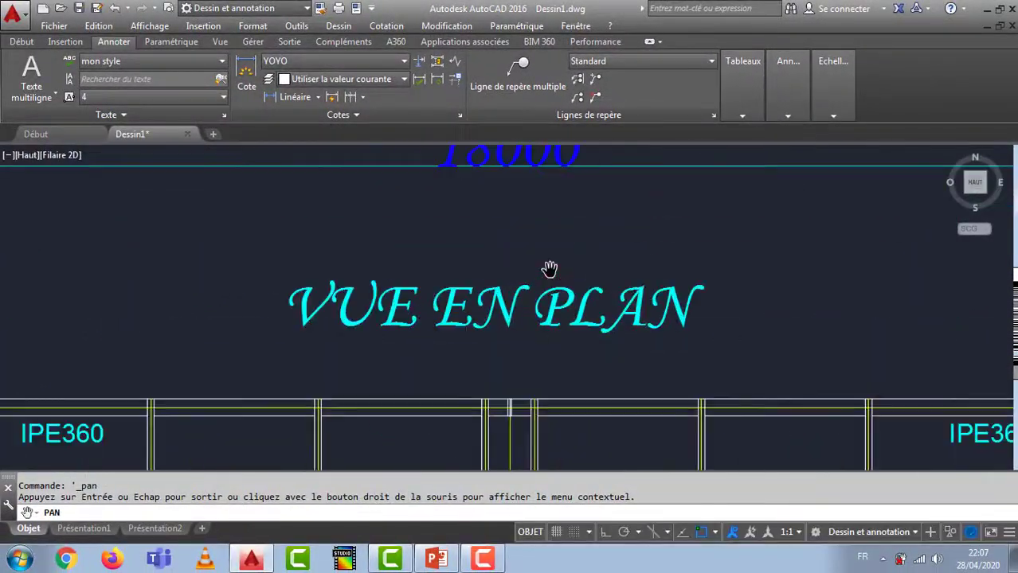
scroll(548, 269, down, 6)
mouse_move(479, 336)
mouse_down()
mouse_move(538, 364)
mouse_move(348, 298)
mouse_move(250, 351)
mouse_move(227, 294)
mouse_move(282, 327)
mouse_move(239, 348)
mouse_move(313, 305)
mouse_move(261, 334)
mouse_move(287, 343)
mouse_up()
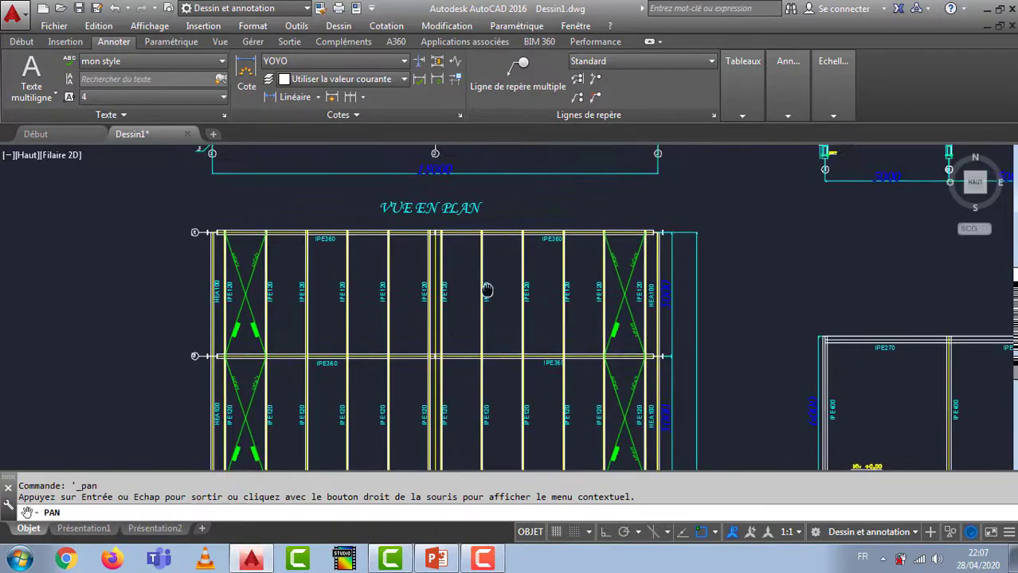
mouse_move(486, 290)
mouse_down()
mouse_move(393, 339)
mouse_move(427, 290)
mouse_move(419, 281)
mouse_move(359, 370)
mouse_move(545, 346)
mouse_move(464, 338)
mouse_up()
right_click(464, 337)
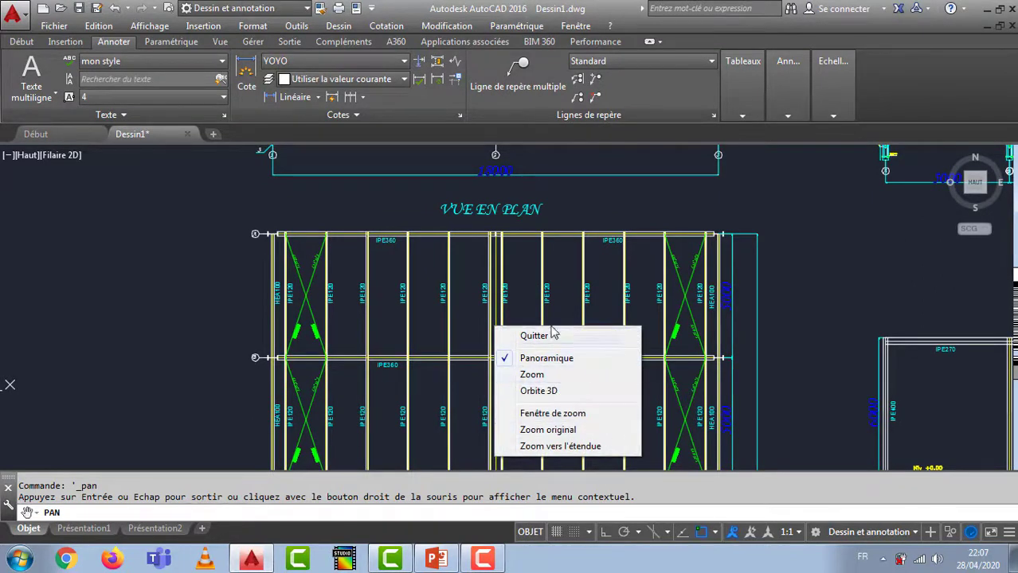
- Pan from the VUE EN PLAN plan across to the two side elevations
mouse_move(371, 307)
mouse_down()
mouse_move(209, 291)
mouse_move(529, 357)
mouse_move(165, 313)
mouse_up()
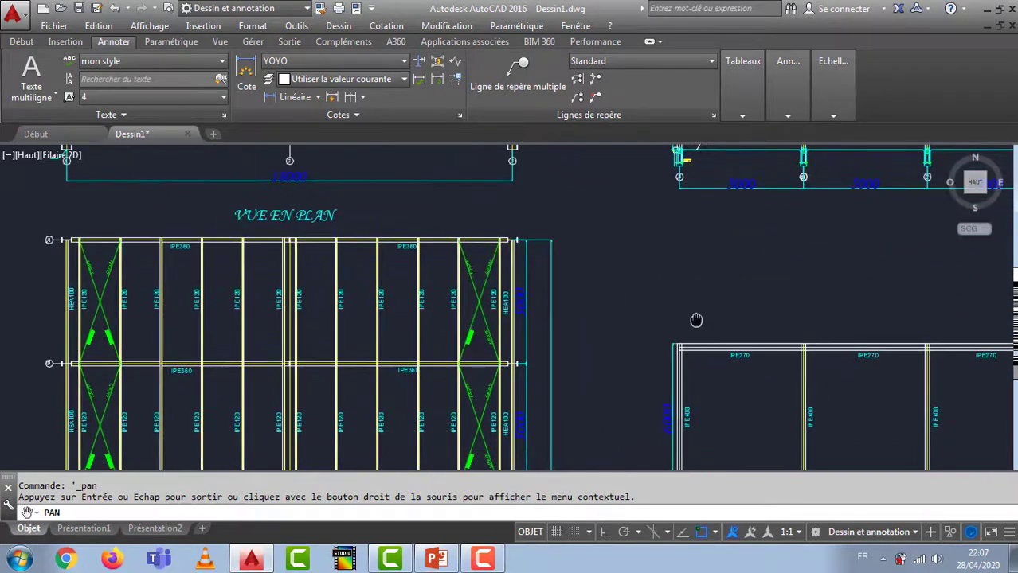
drag(696, 320, 382, 398)
drag(605, 300, 467, 496)
scroll(670, 329, down, 4)
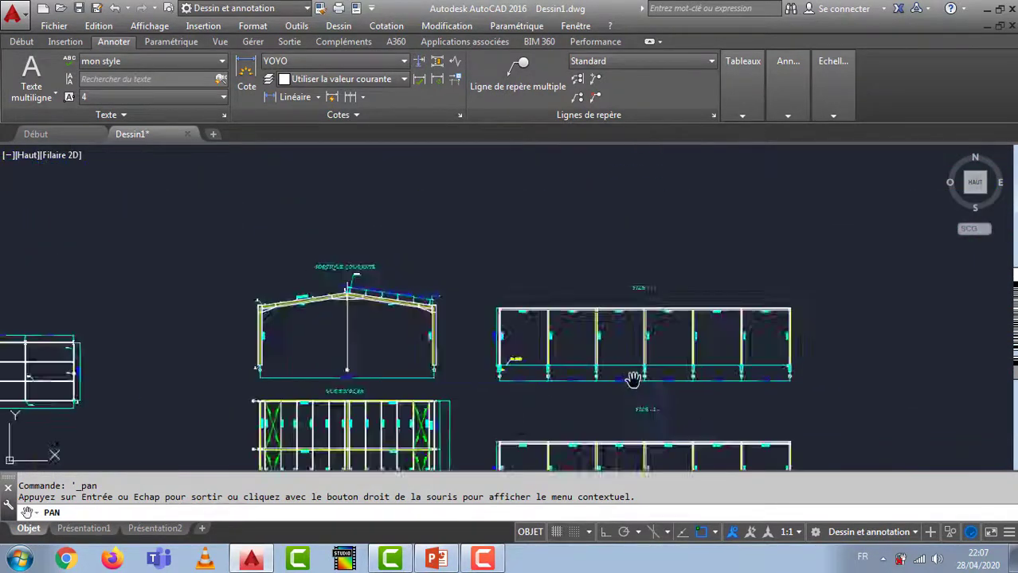
- Examine the Plancher plan, the portal frame, the VUE EN PLAN plan and the connection details up close, and restore the drawing extents
scroll(633, 380, down, 4)
scroll(542, 315, up, 10)
scroll(487, 349, down, 10)
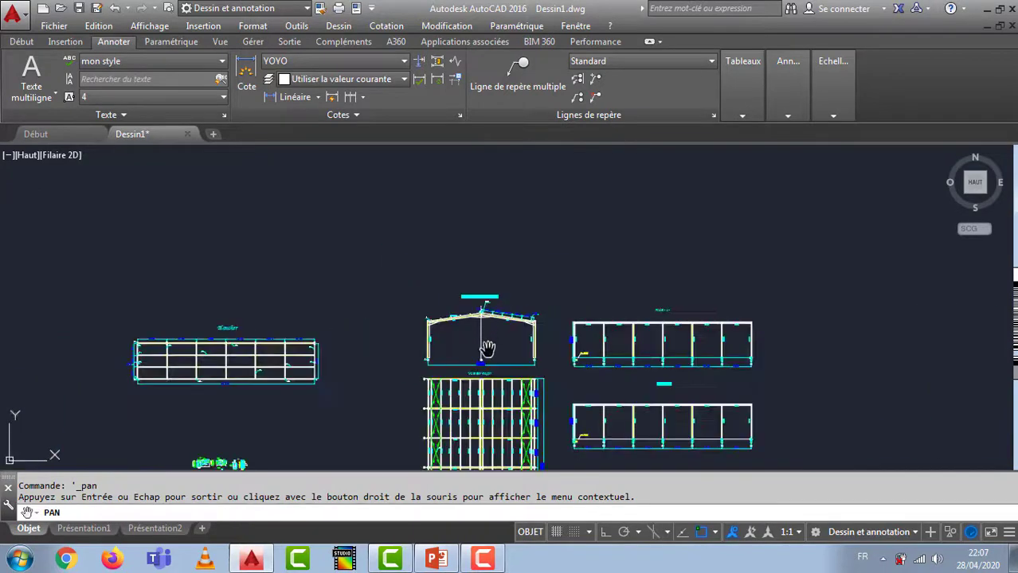
scroll(136, 352, up, 8)
scroll(415, 321, down, 6)
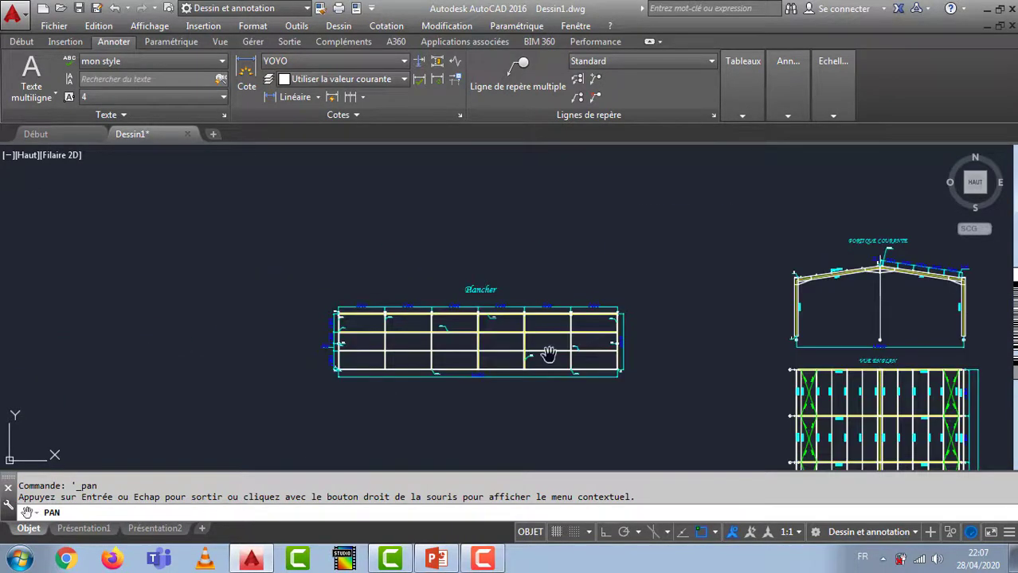
scroll(549, 353, down, 4)
scroll(571, 322, up, 7)
scroll(494, 296, up, 6)
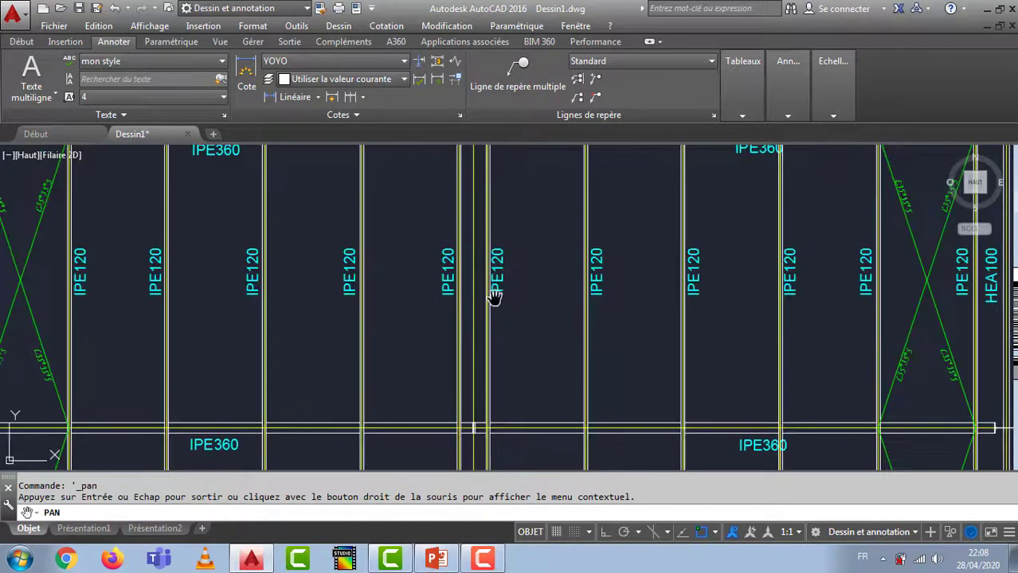
scroll(494, 286, up, 3)
scroll(496, 286, down, 10)
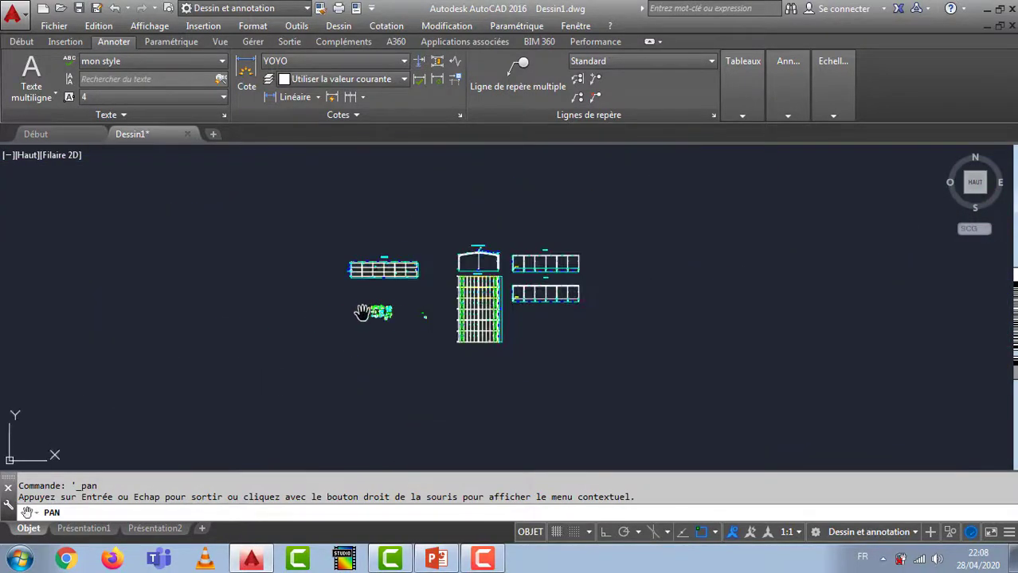
scroll(374, 312, up, 10)
scroll(414, 274, down, 6)
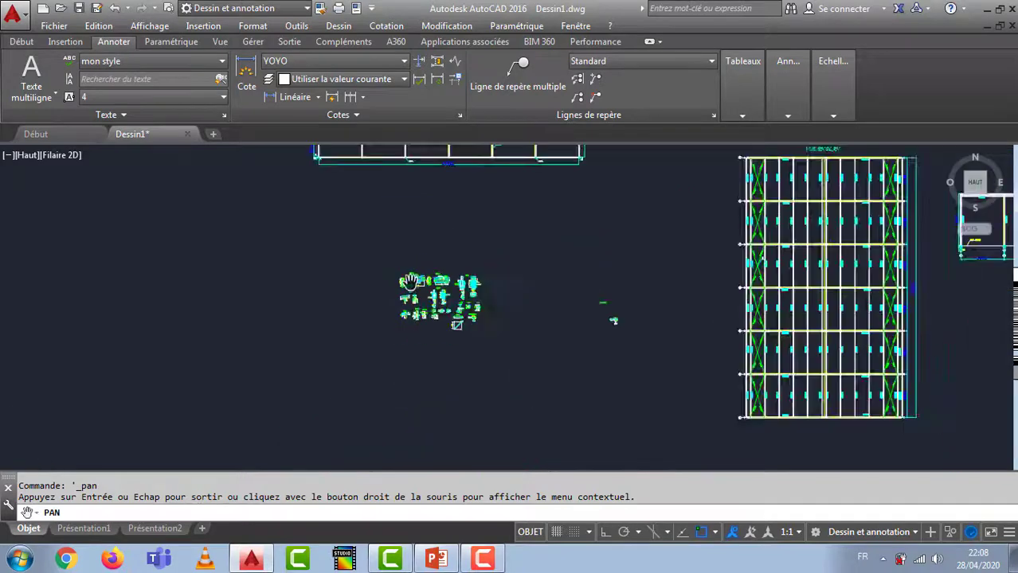
scroll(410, 281, down, 8)
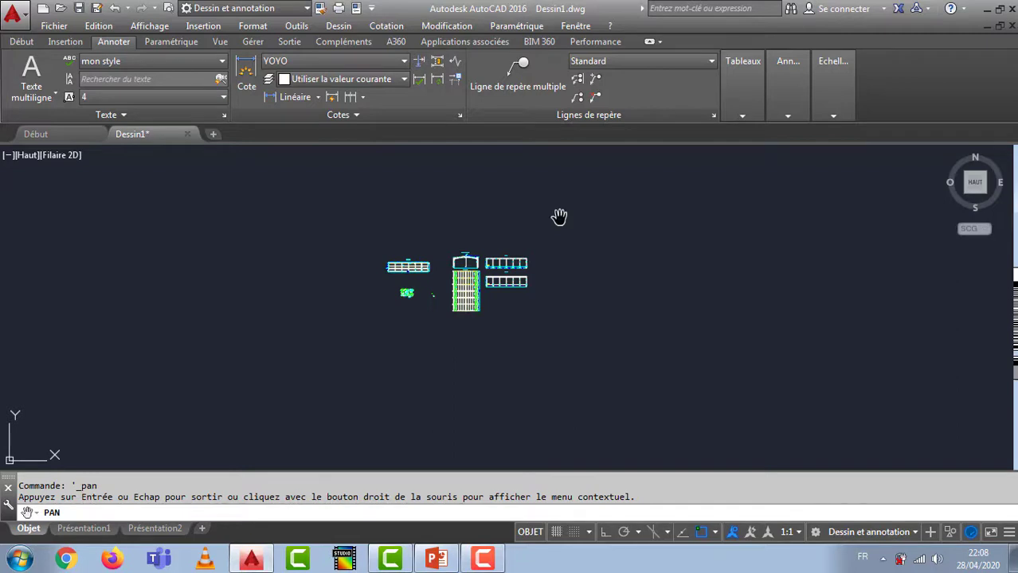
key(Escape)
middle_click(570, 221)
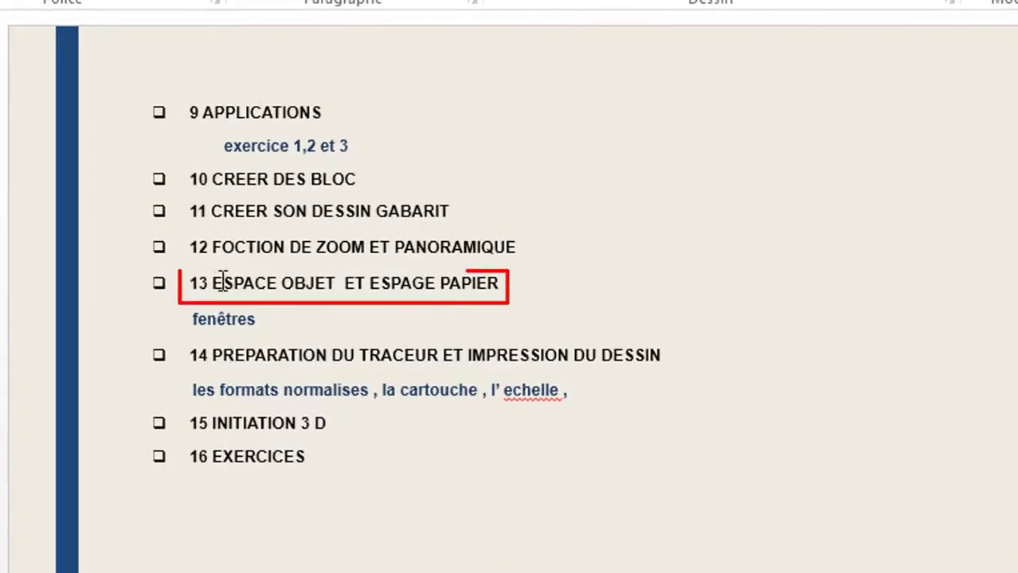
drag(221, 281, 454, 285)
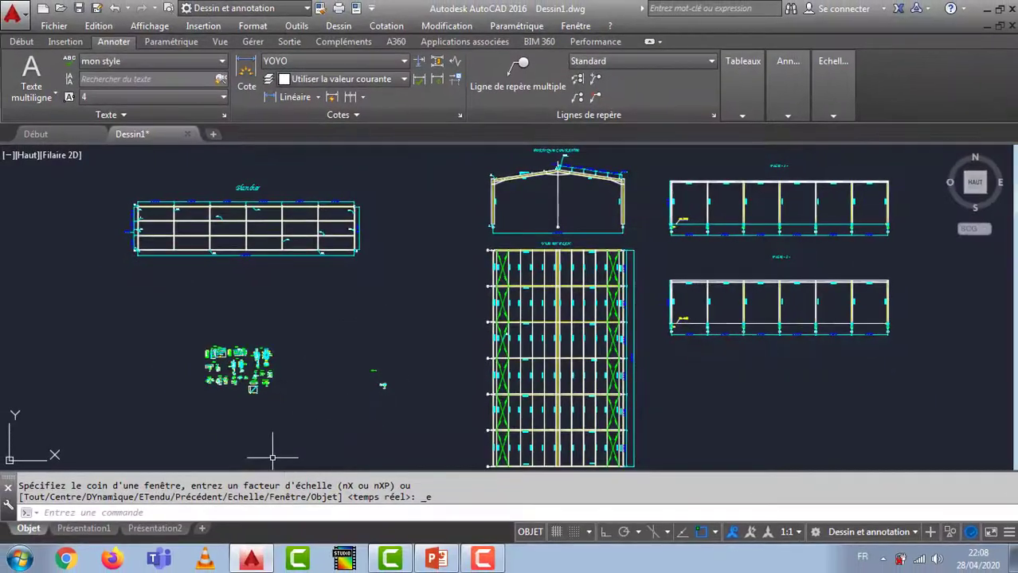
- Switch from model space to the Présentation1 paper-space layout
scroll(353, 341, down, 3)
scroll(353, 341, up, 4)
scroll(353, 340, down, 7)
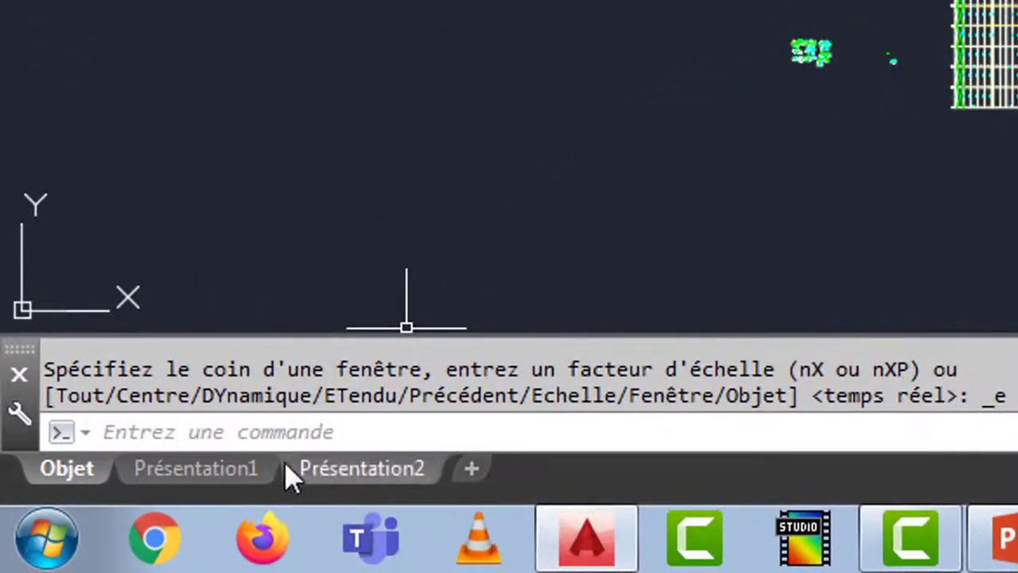
mouse_move(98, 527)
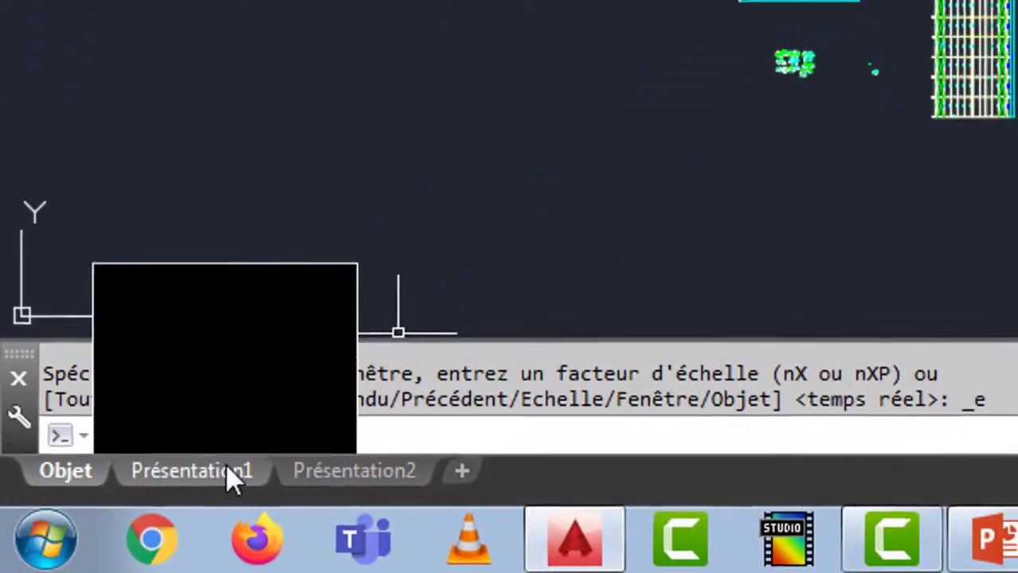
click(228, 471)
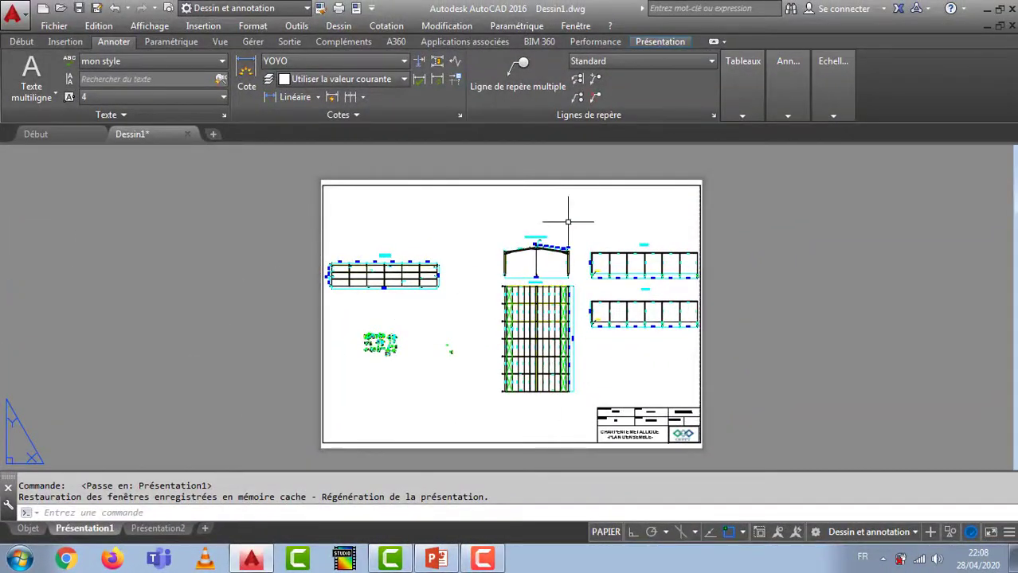
- Activate the Présentation1 viewport, and enlarge and pan its content to centre the portal frame, plan view and elevations
double_click(590, 226)
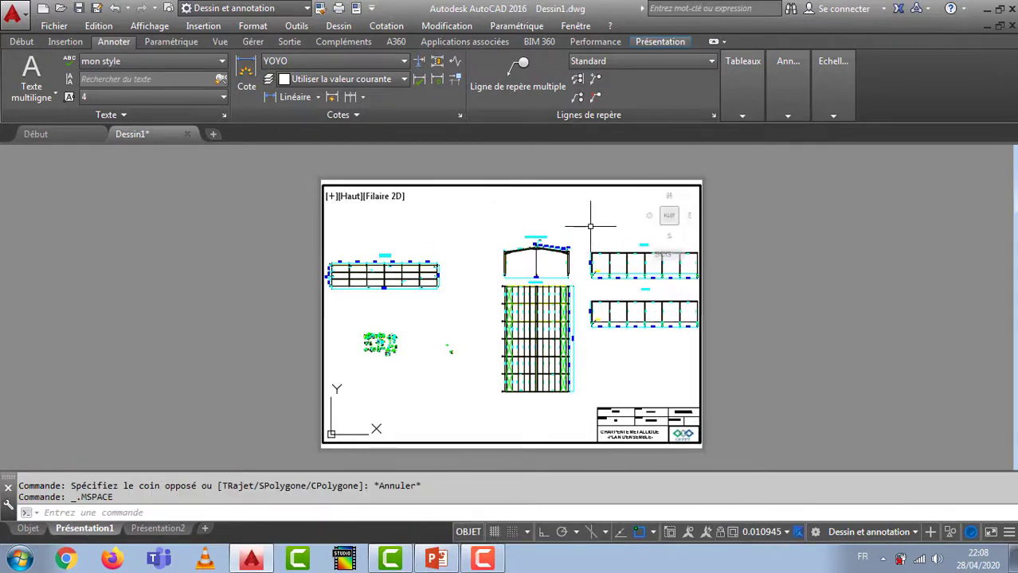
right_click(590, 227)
click(617, 369)
drag(607, 316, 605, 264)
mouse_move(614, 289)
middle_down()
mouse_move(563, 289)
mouse_move(511, 309)
mouse_move(518, 316)
middle_up()
- Enlarge the viewport's content further with real-time zoom to fill the sheet, and return to paper space
right_click(517, 299)
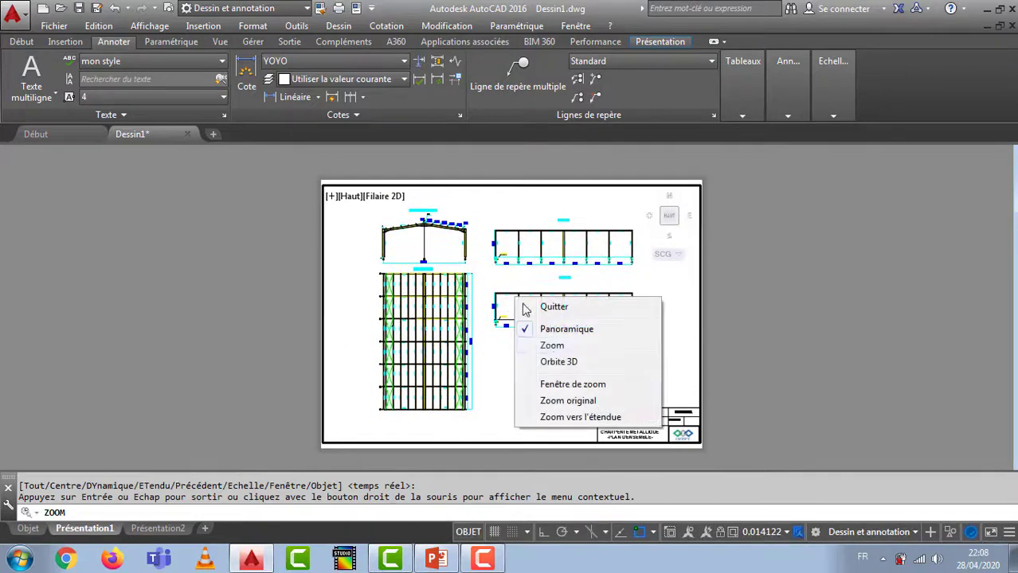
click(552, 346)
drag(551, 345, 499, 254)
middle_drag(499, 254, 493, 251)
right_click(493, 251)
click(523, 264)
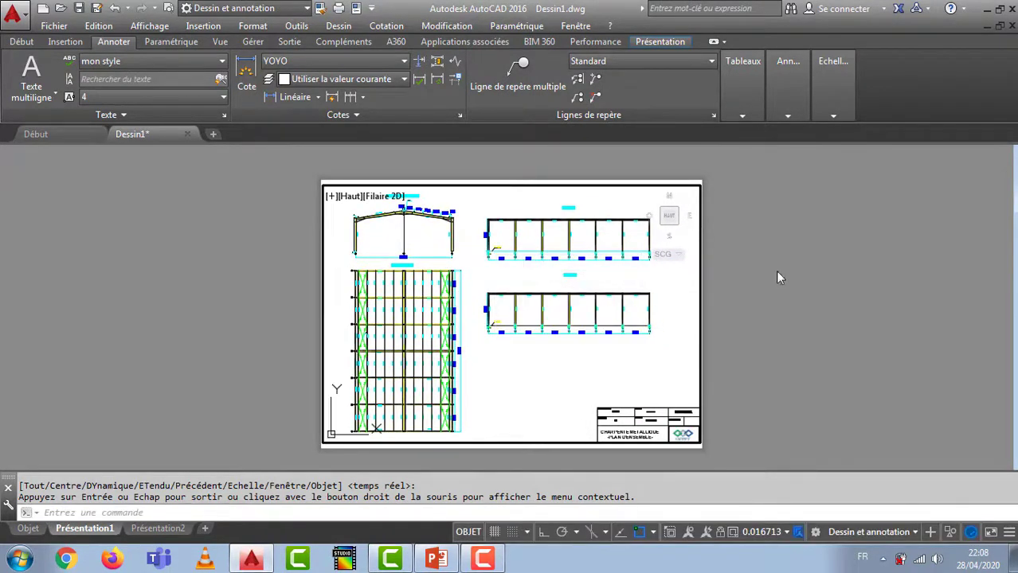
double_click(775, 270)
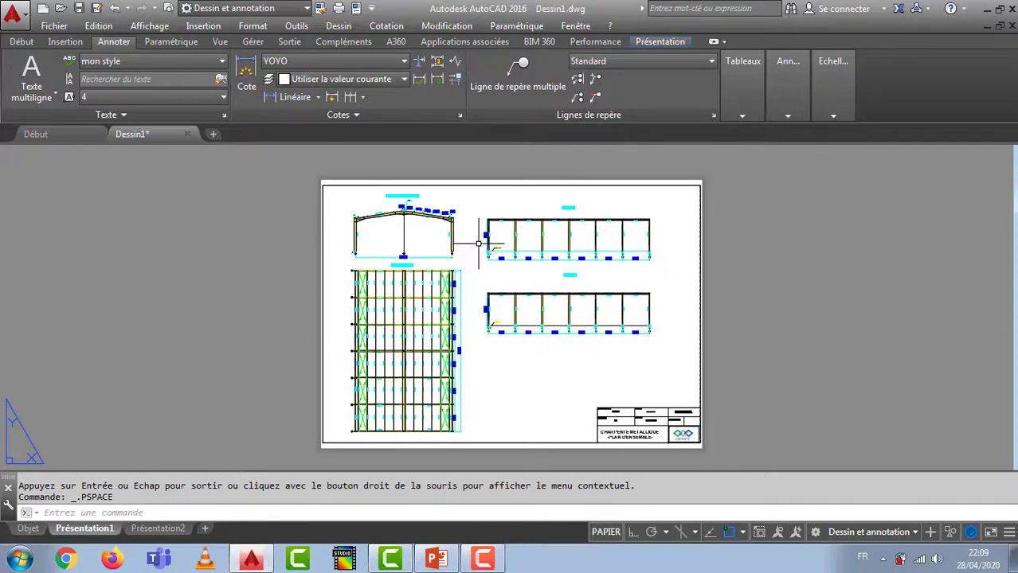
- Inspect the Présentation1 sheet up close in paper space, and fit the whole sheet in the view
scroll(634, 415, up, 6)
scroll(638, 409, down, 4)
scroll(729, 370, down, 2)
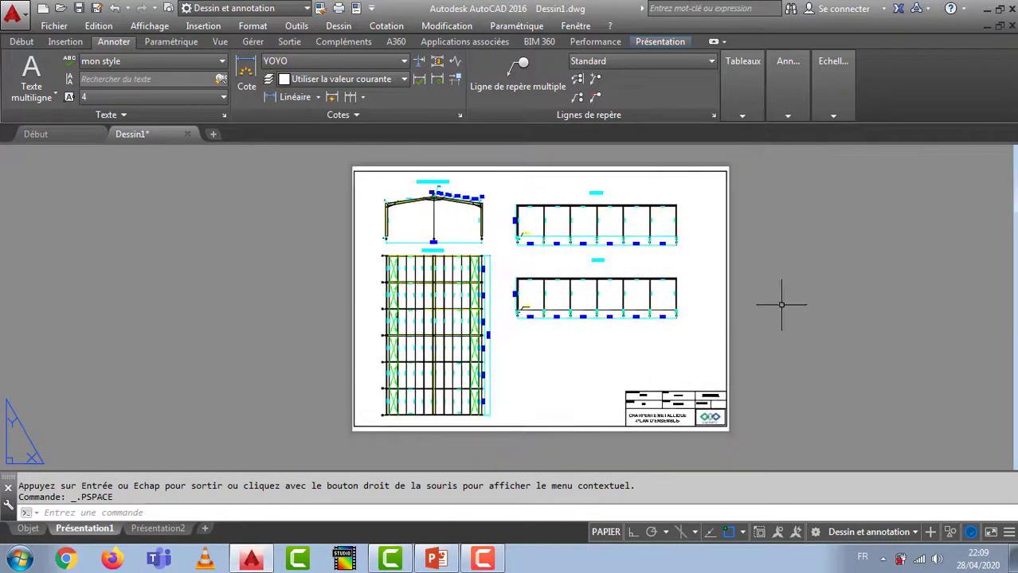
middle_click(782, 304)
middle_click(781, 305)
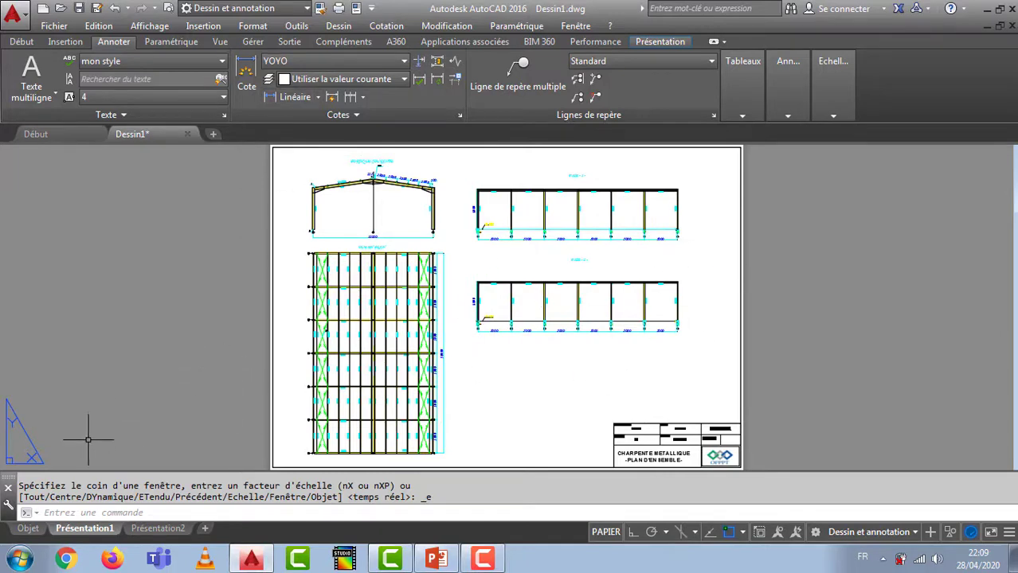
- Compare model space with the paper-space layouts by switching between them, ending on Présentation1
click(28, 529)
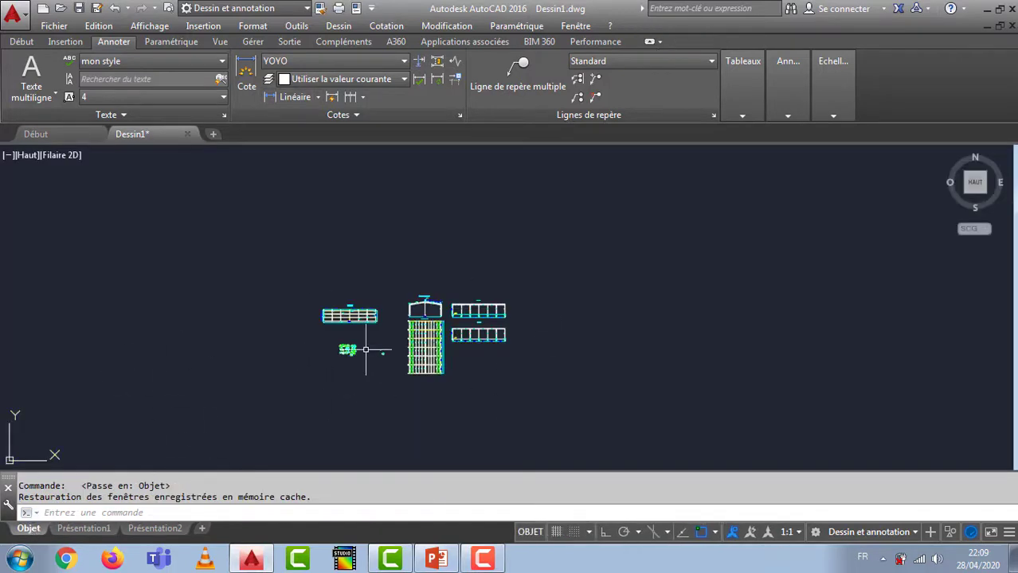
click(84, 529)
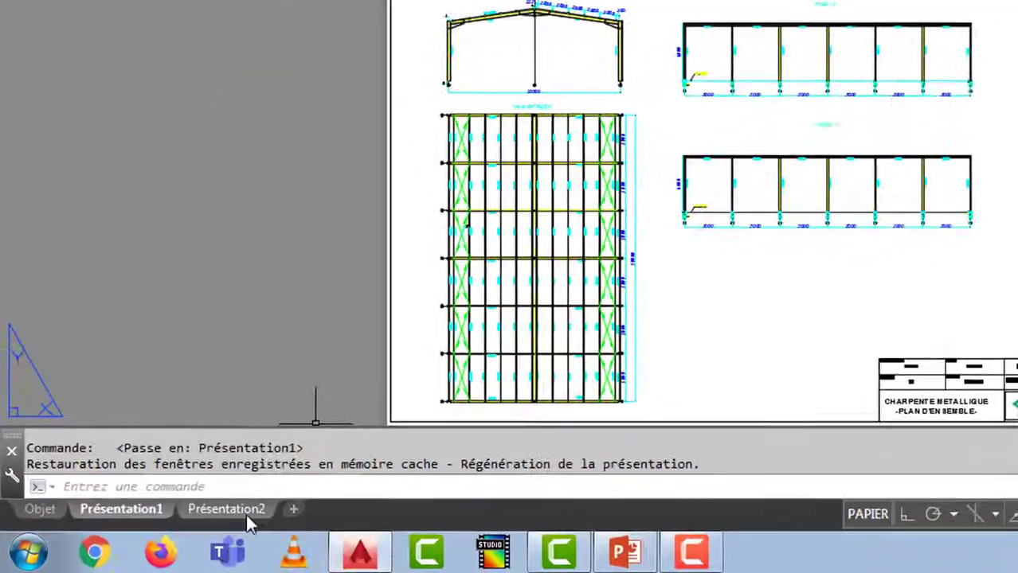
click(158, 529)
click(127, 507)
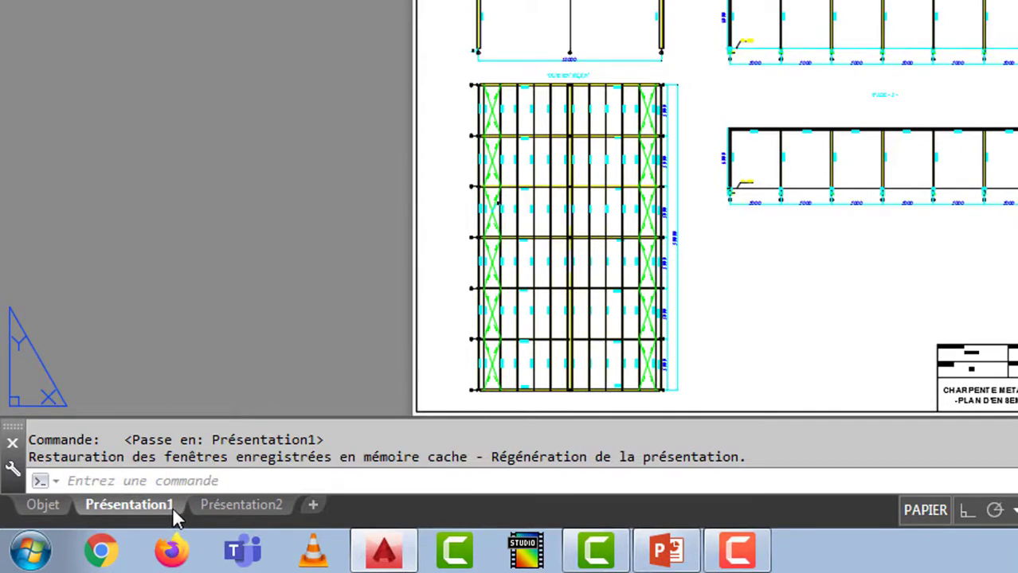
- Rename the Présentation1 layout as A0
right_click(160, 511)
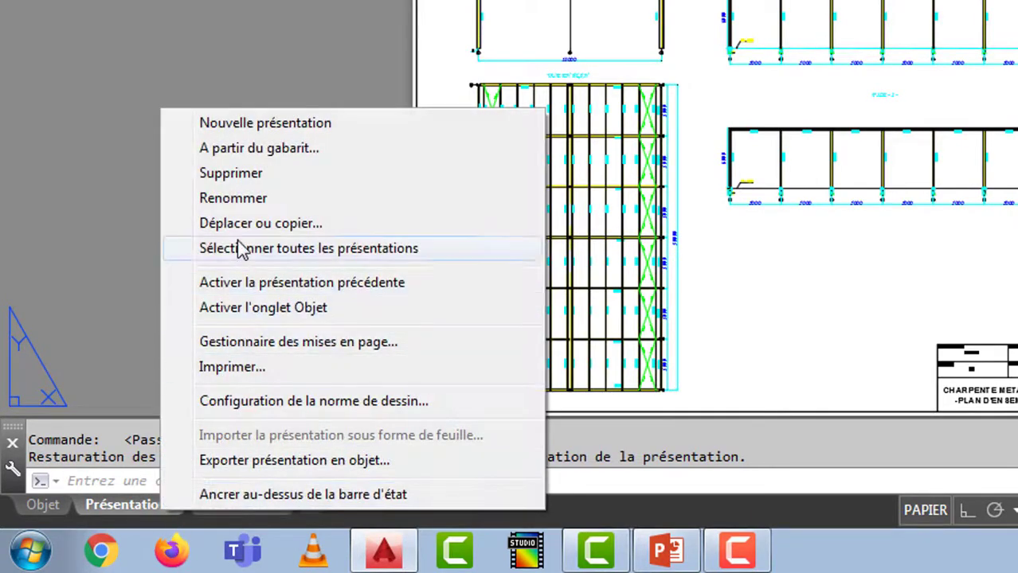
click(239, 199)
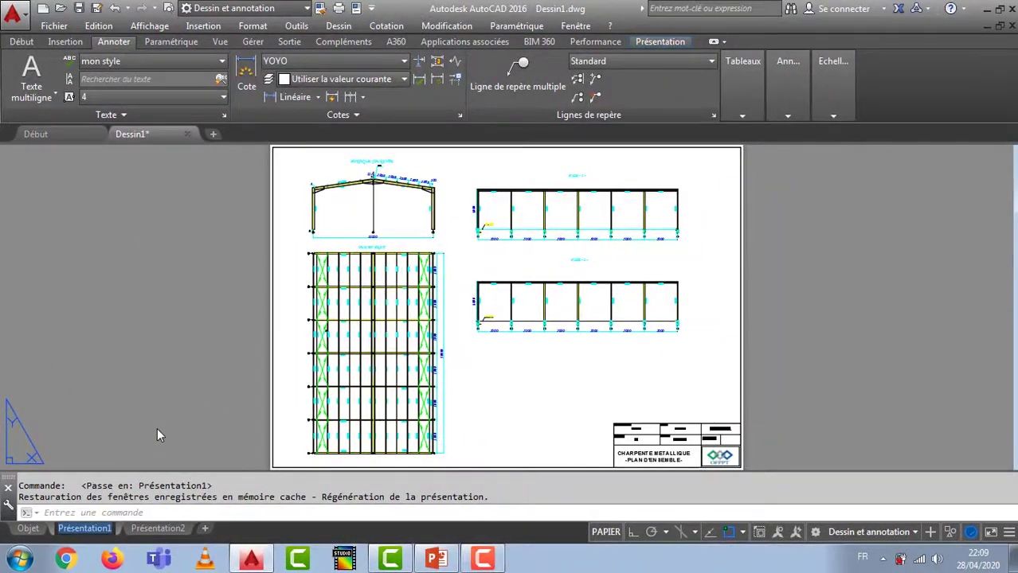
text(A1)
key(BackSpace)
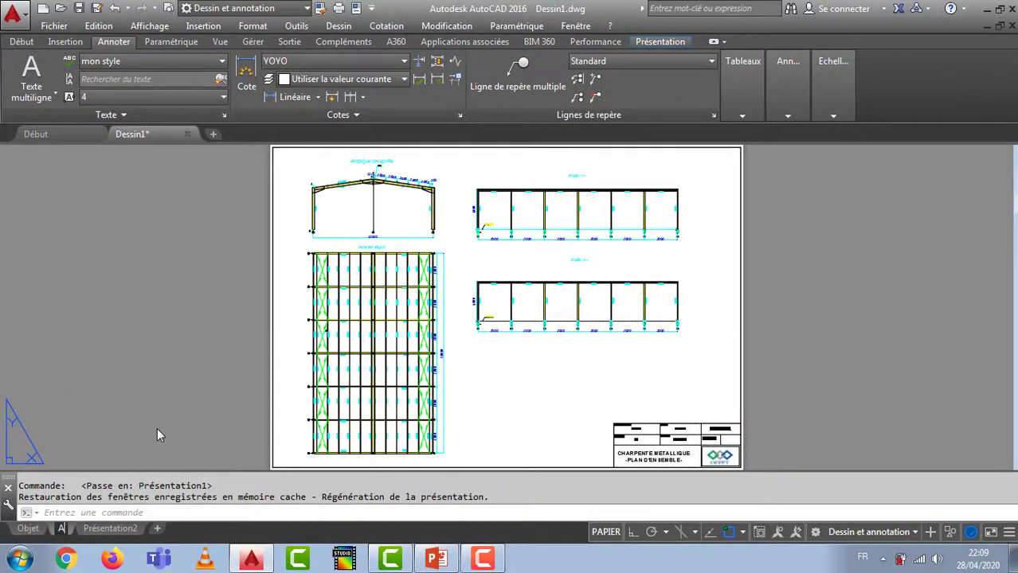
text(0)
click(171, 404)
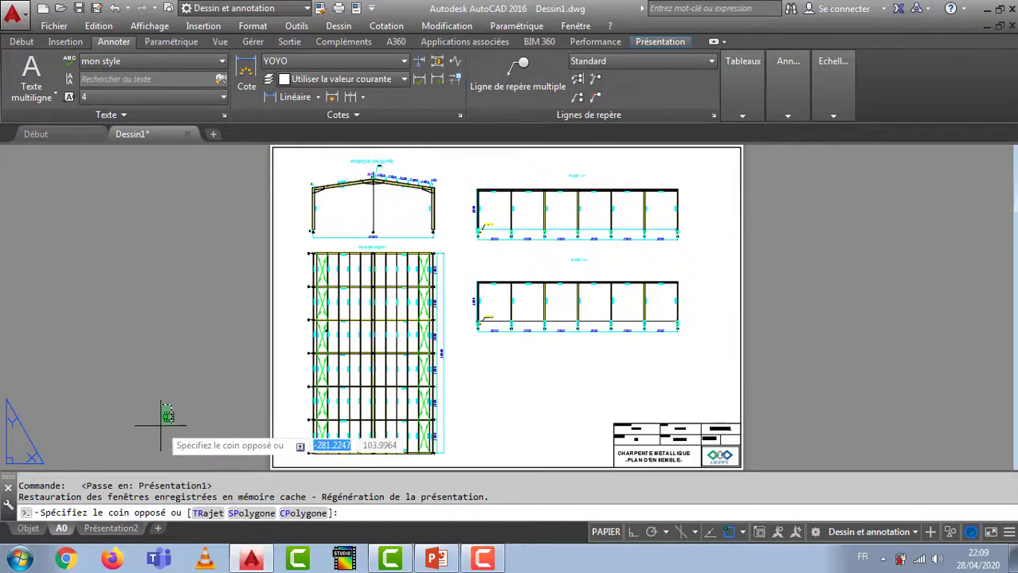
key(Escape)
- Rename the Présentation2 layout as A1
right_click(116, 529)
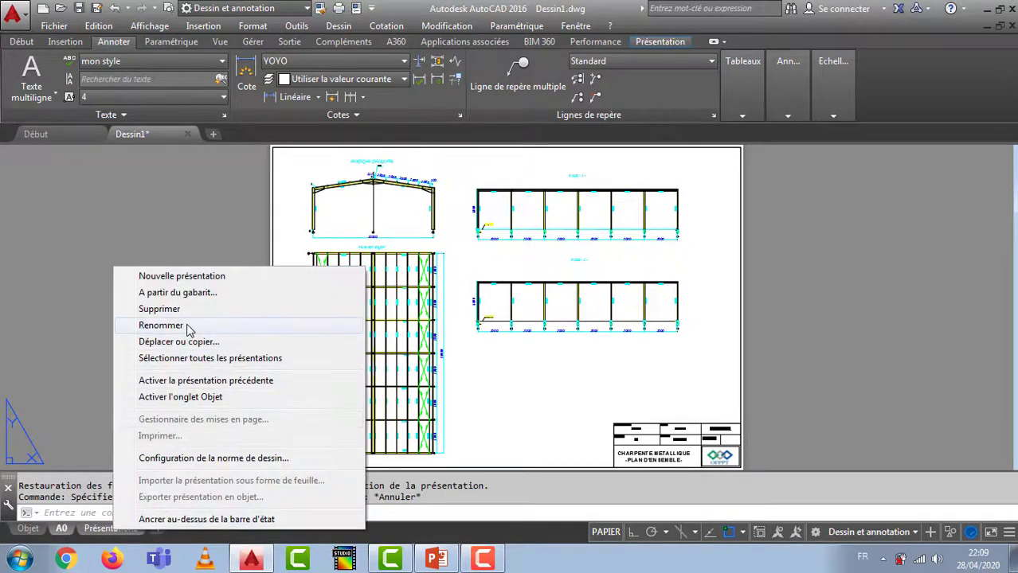
click(188, 326)
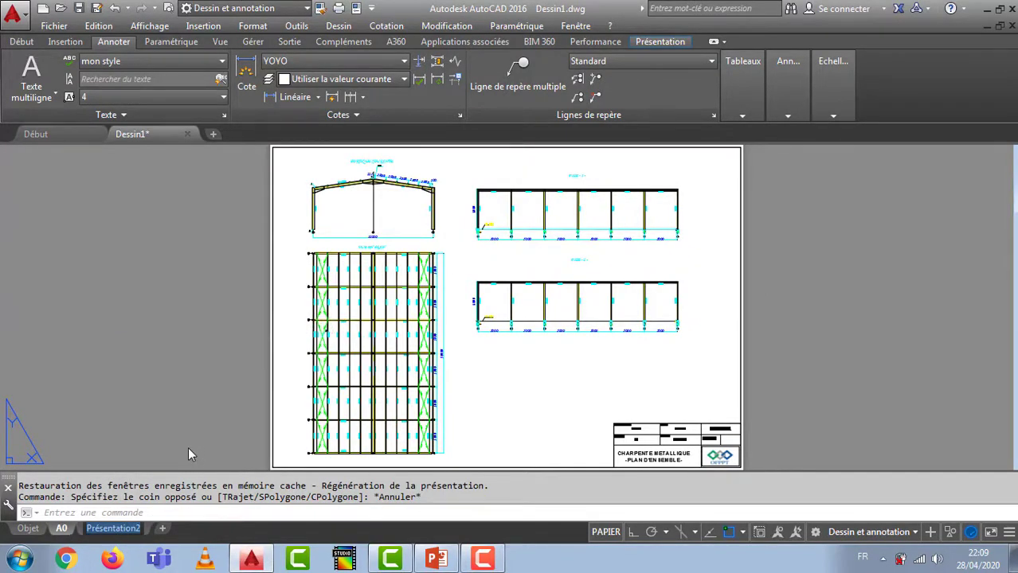
text(A1)
key(Return)
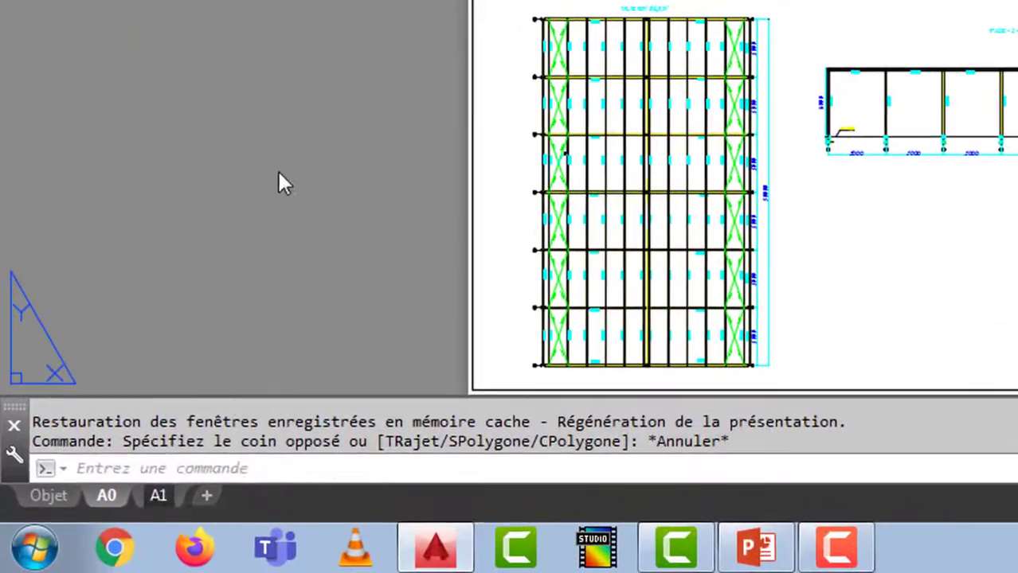
click(160, 341)
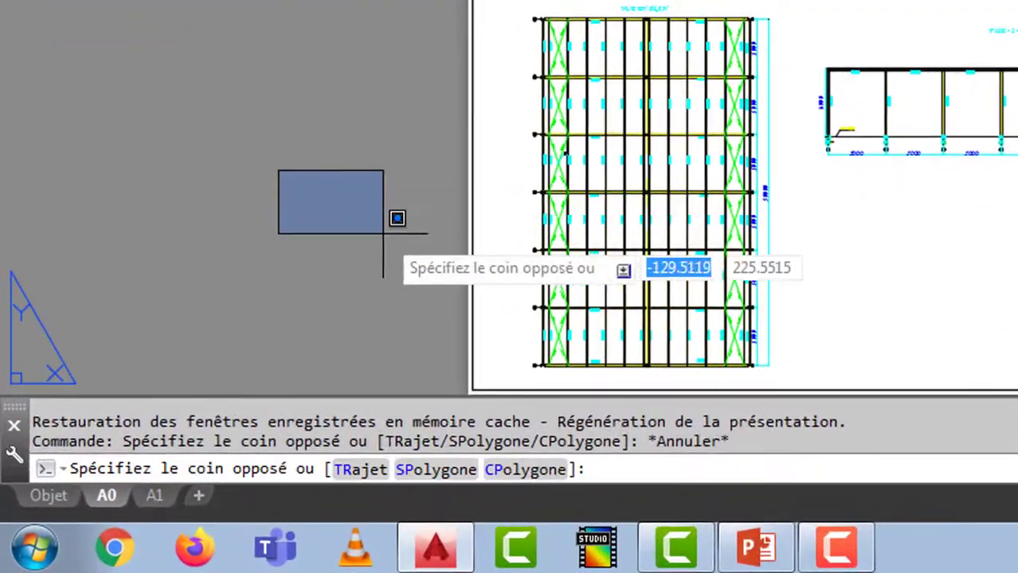
click(383, 233)
- Activate the A1 layout and set its page setup's paper size to ISO A1 (594.00 x 841.00 mm)
click(156, 500)
right_click(155, 500)
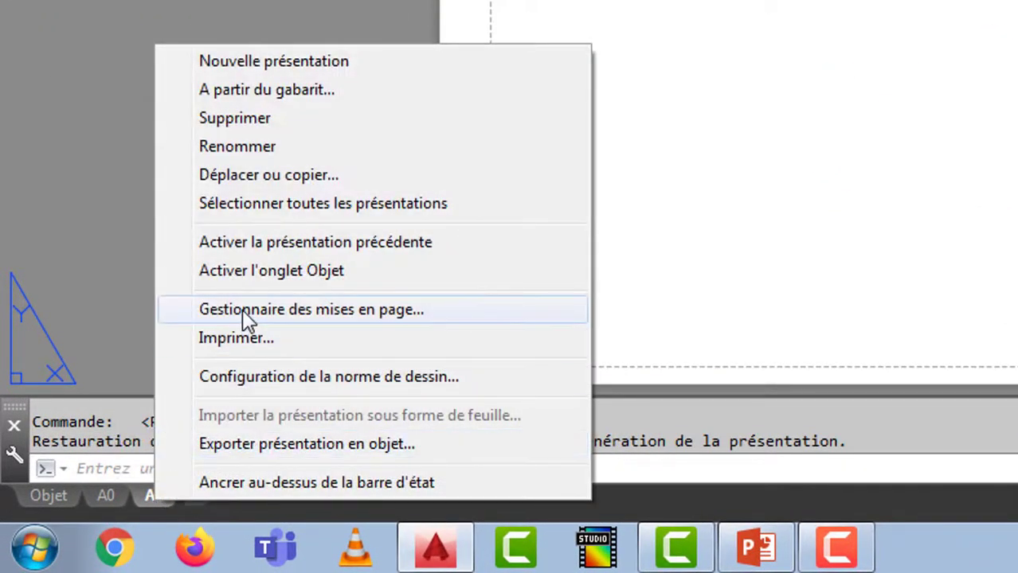
click(249, 311)
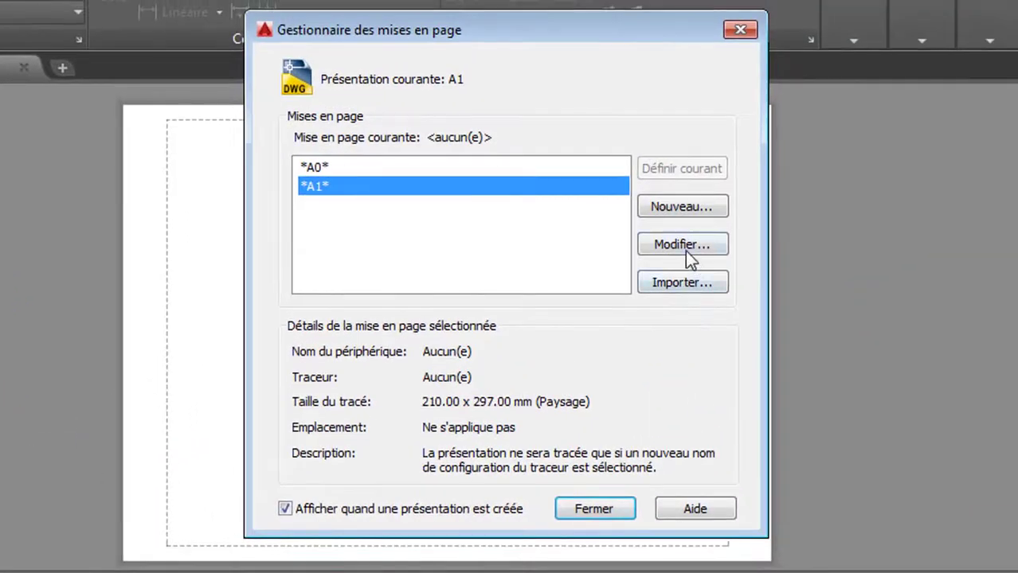
click(686, 246)
click(293, 309)
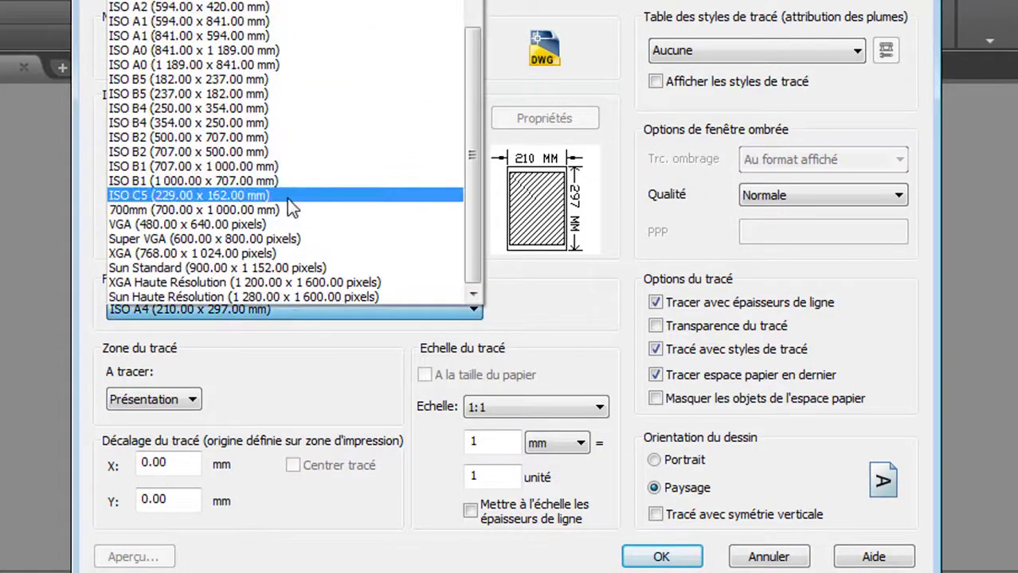
scroll(289, 206, up, 5)
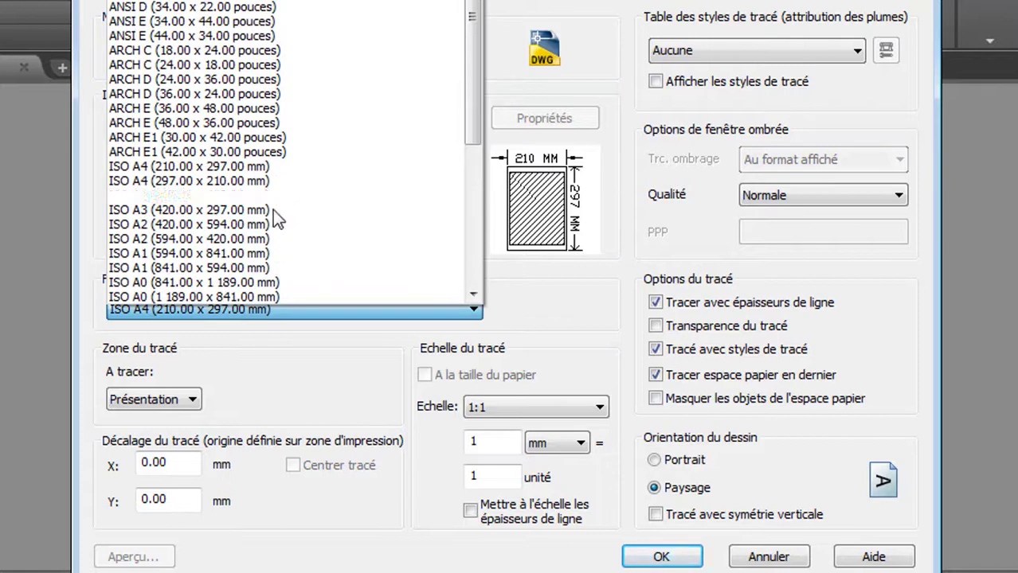
click(160, 255)
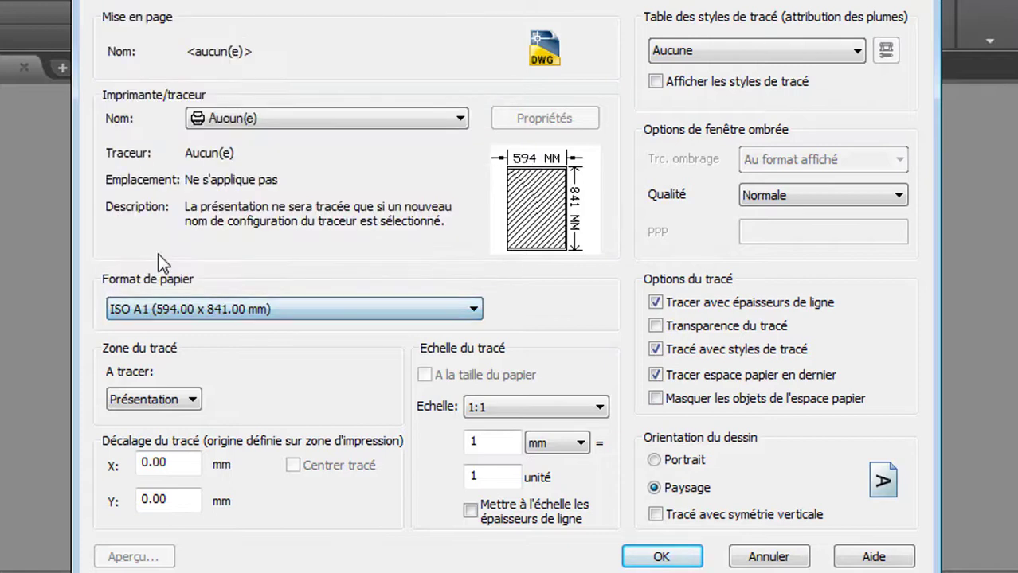
click(661, 557)
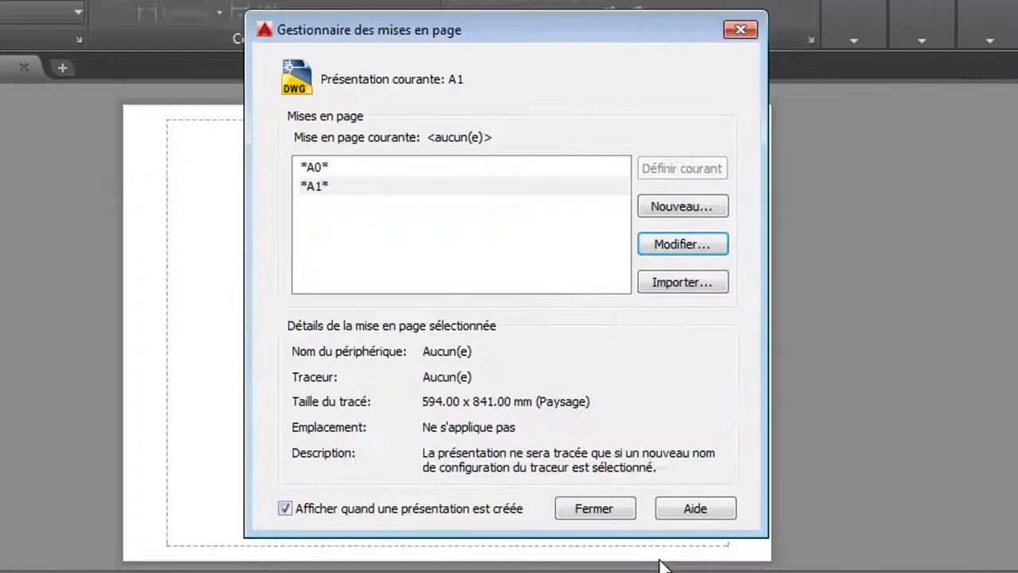
click(595, 509)
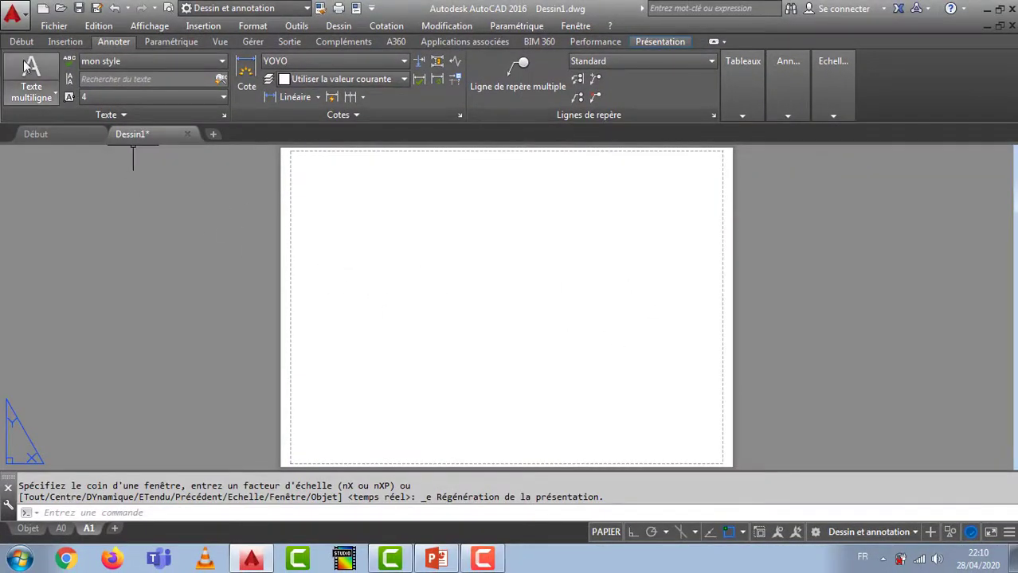
- Create a single rectangular viewport on the A1 sheet, spanning the printable area from corner to corner
click(150, 26)
mouse_move(218, 241)
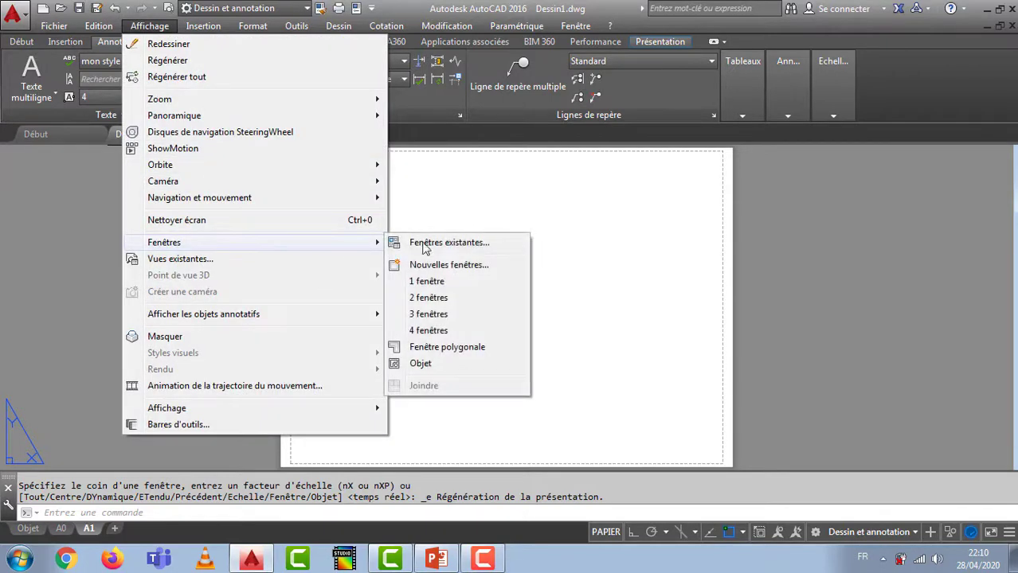
click(444, 284)
scroll(307, 183, up, 4)
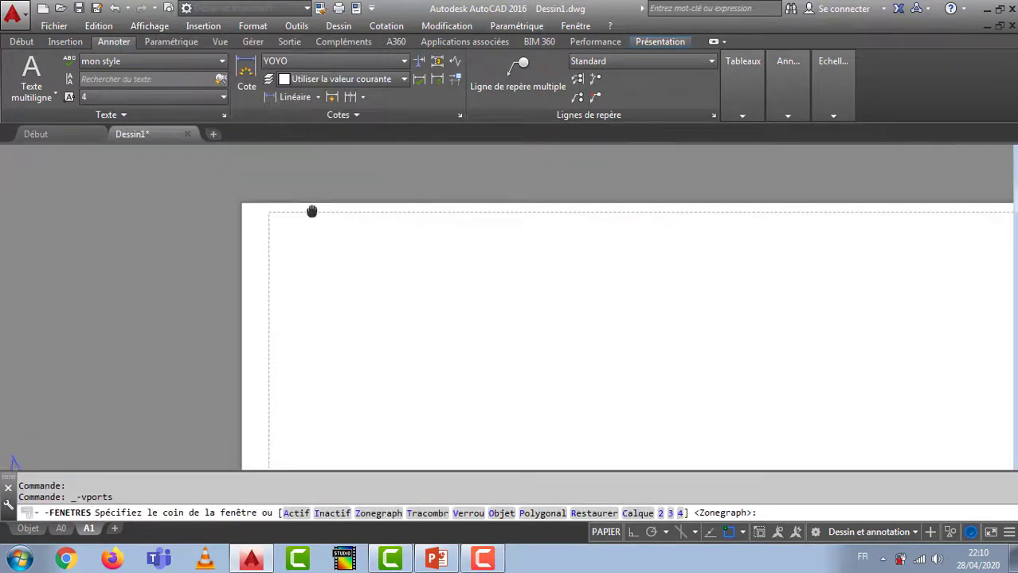
click(245, 222)
scroll(247, 215, down, 3)
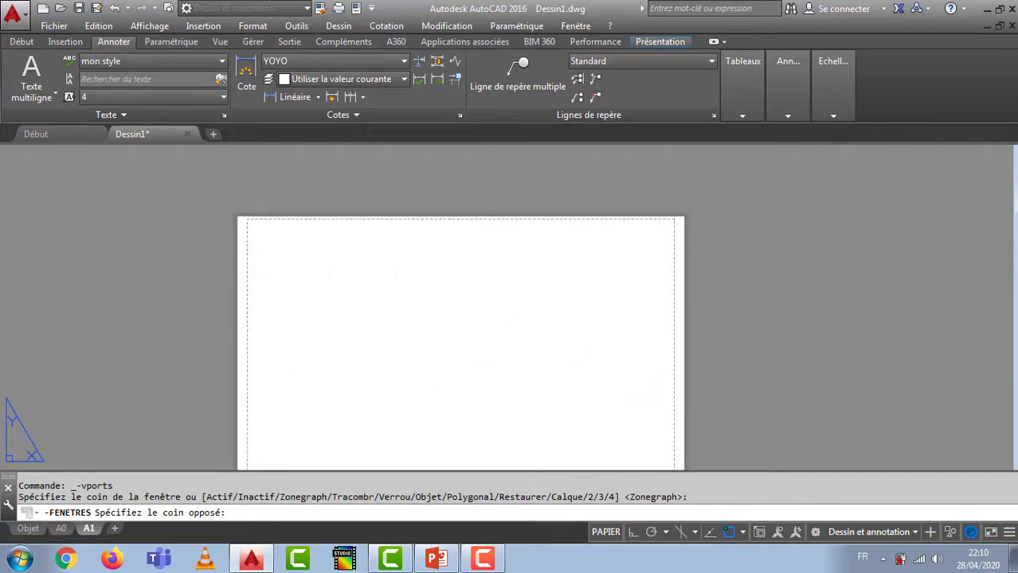
scroll(602, 357, up, 4)
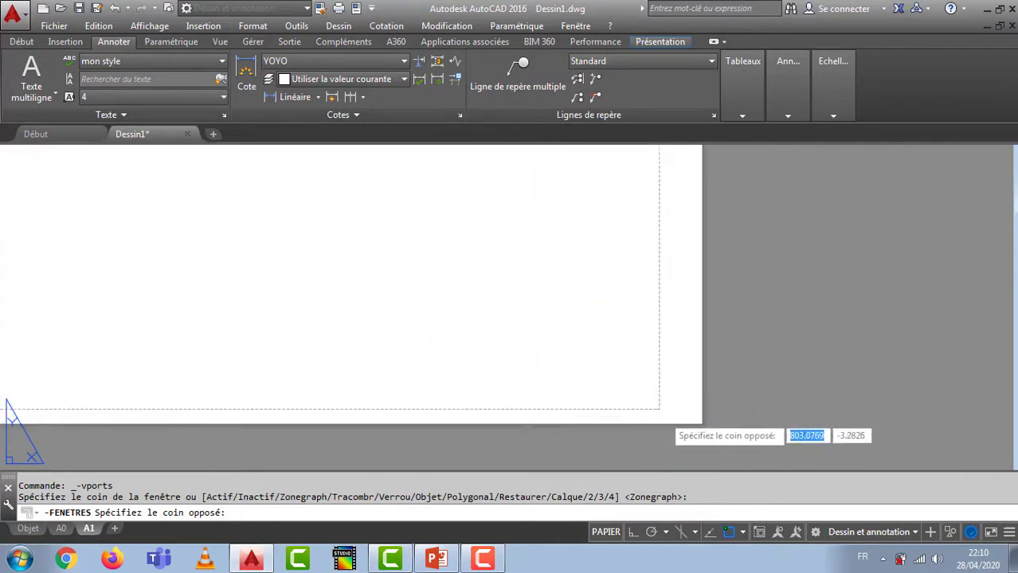
click(673, 402)
scroll(597, 354, down, 5)
middle_drag(584, 348, 477, 349)
- Enlarge and recentre the drawing inside the A1 viewport with real-time zoom, and return to paper space
double_click(546, 351)
right_click(477, 344)
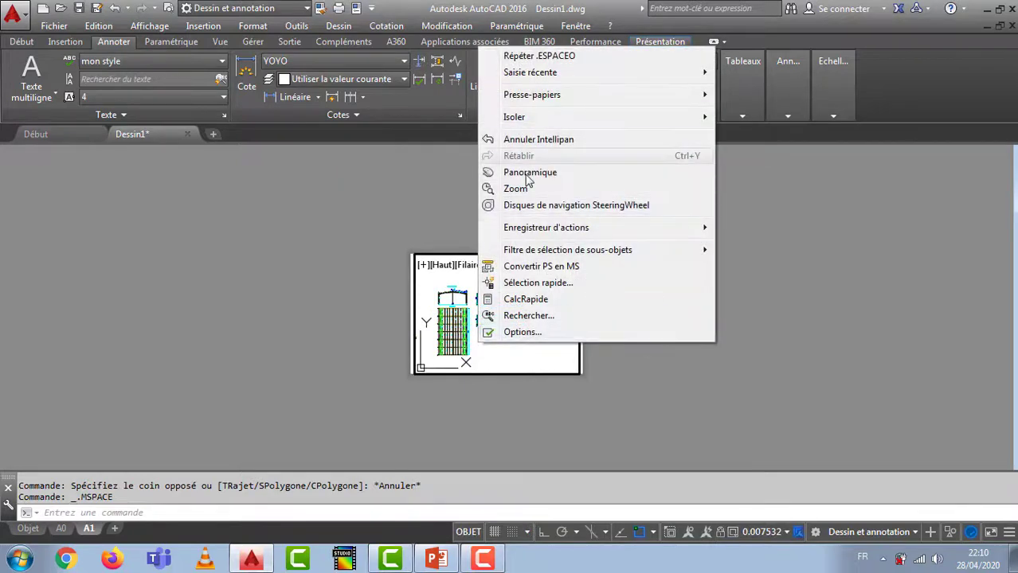
click(515, 189)
middle_drag(485, 310, 509, 293)
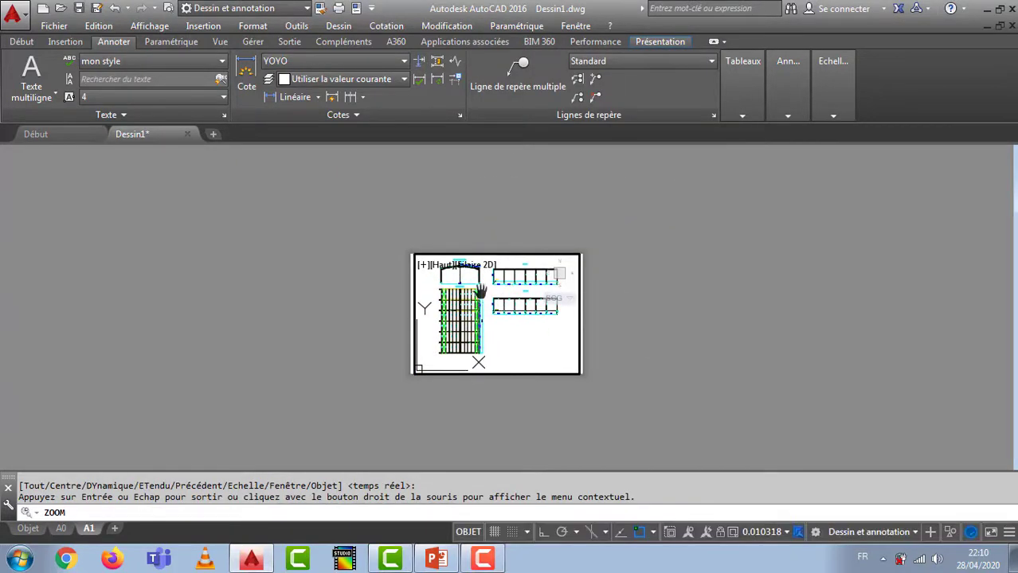
right_click(481, 292)
click(508, 306)
double_click(835, 289)
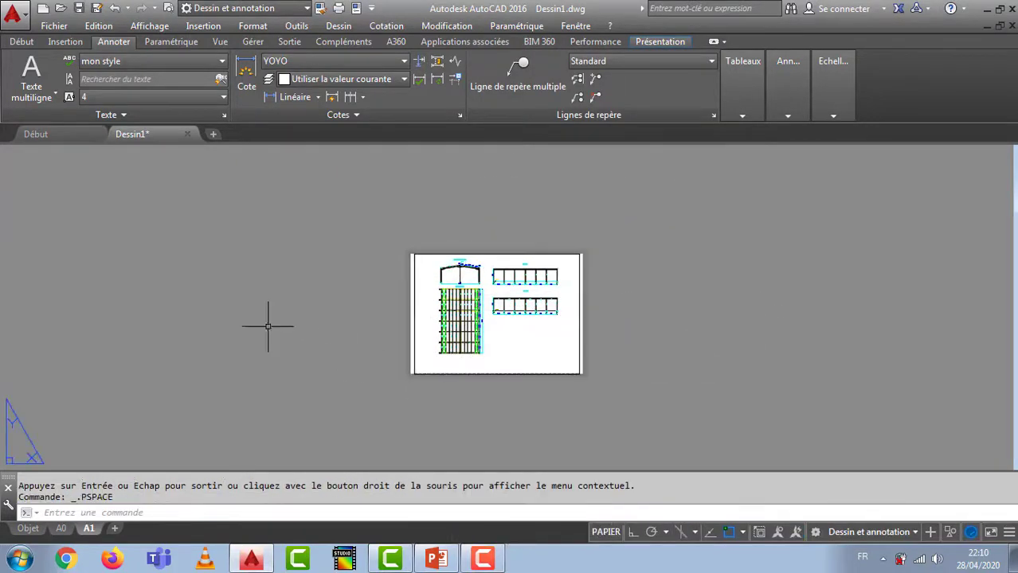
- Fit the whole A1 sheet in the view, and switch to the A0 layout to reach its title block
middle_click(378, 299)
middle_click(378, 300)
click(63, 529)
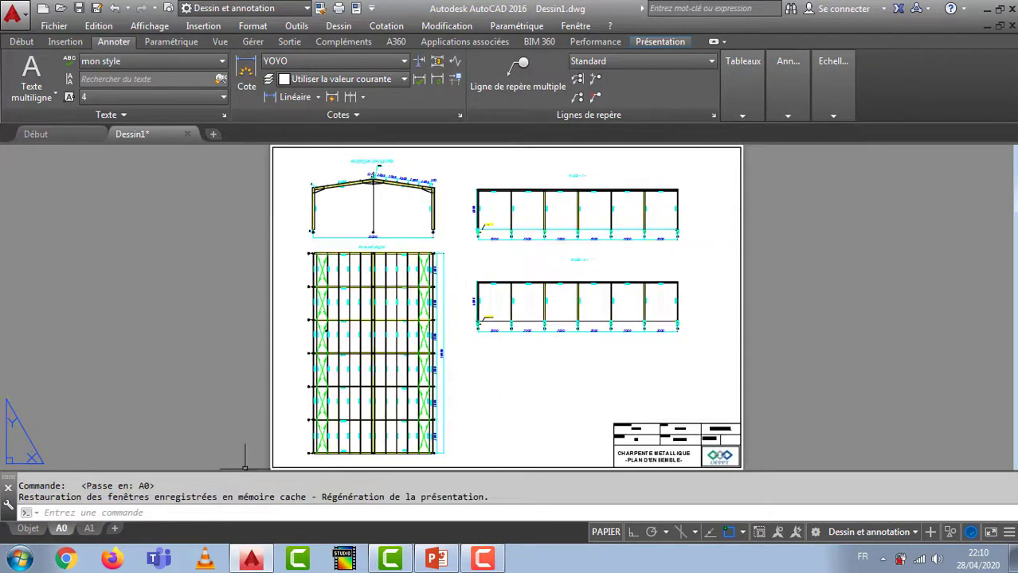
scroll(768, 293, up, 2)
click(494, 323)
click(780, 424)
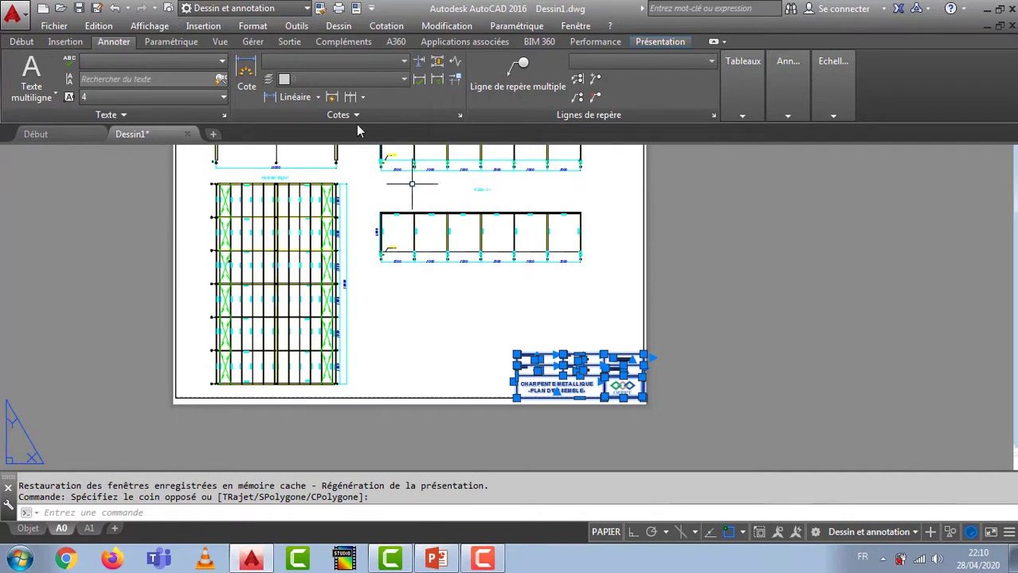
right_click(713, 298)
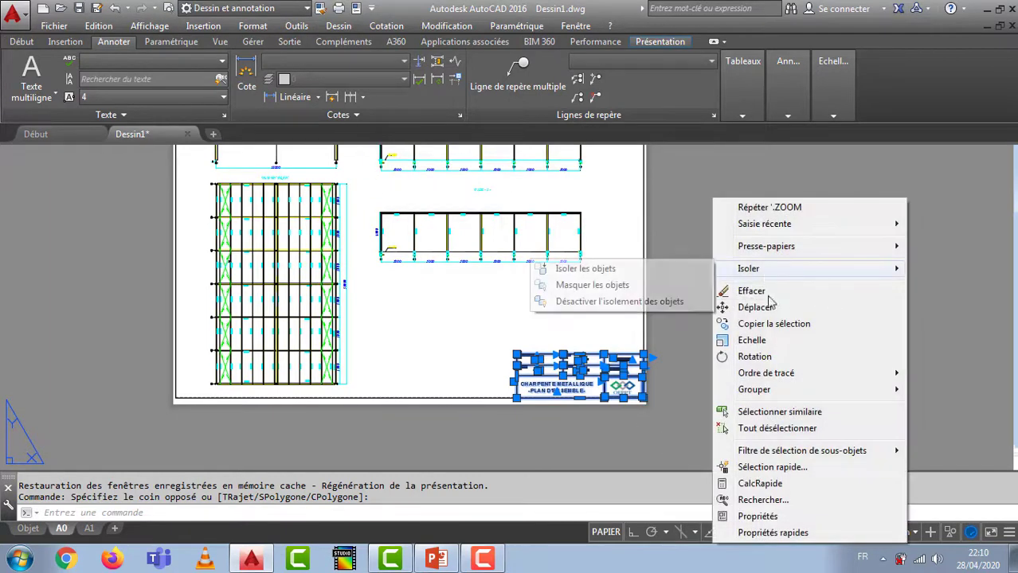
click(759, 325)
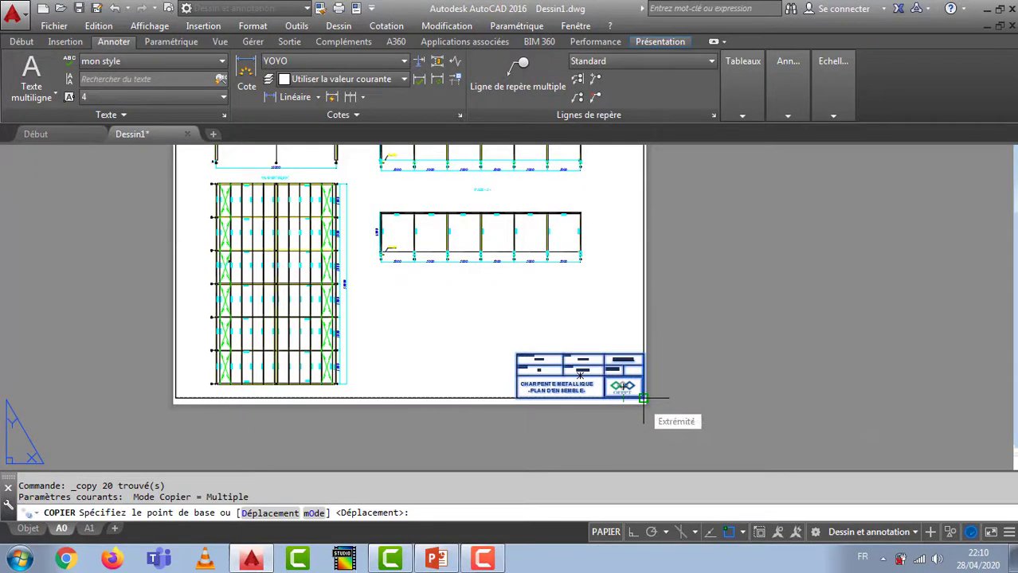
key(Escape)
- Copy the entire title block of the A0 sheet to the clipboard
click(509, 316)
click(741, 430)
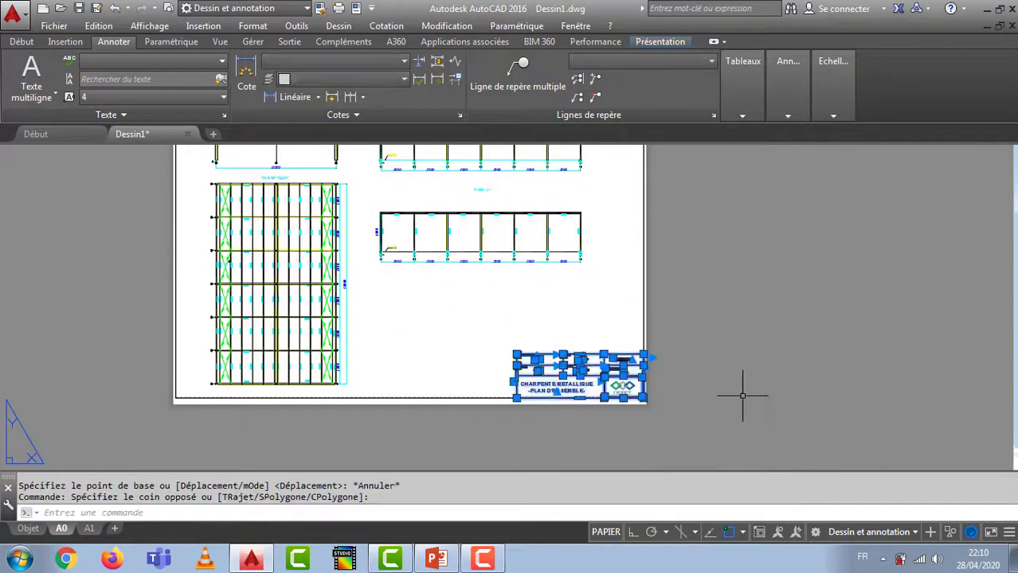
right_click(677, 207)
mouse_move(761, 249)
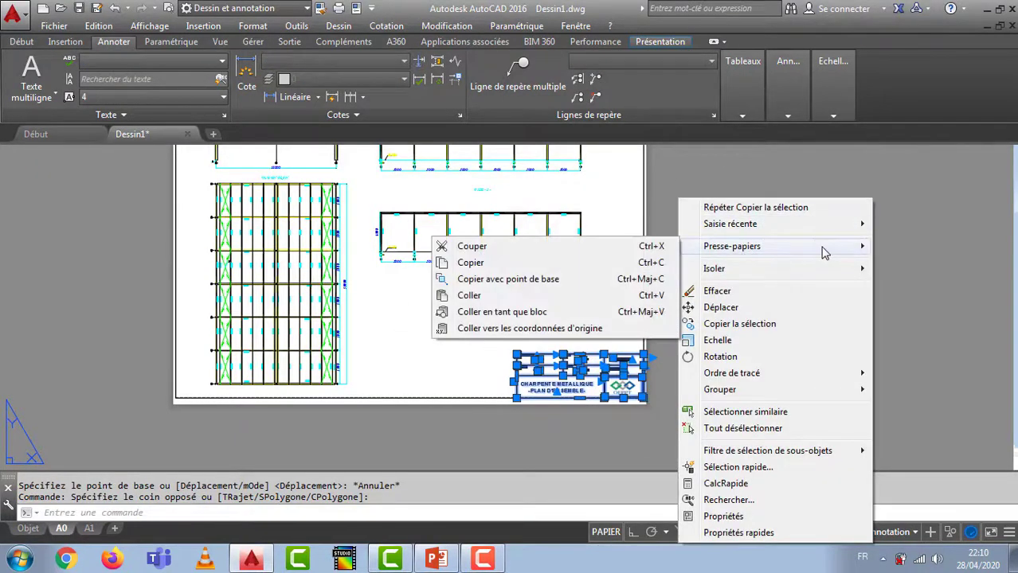
click(470, 263)
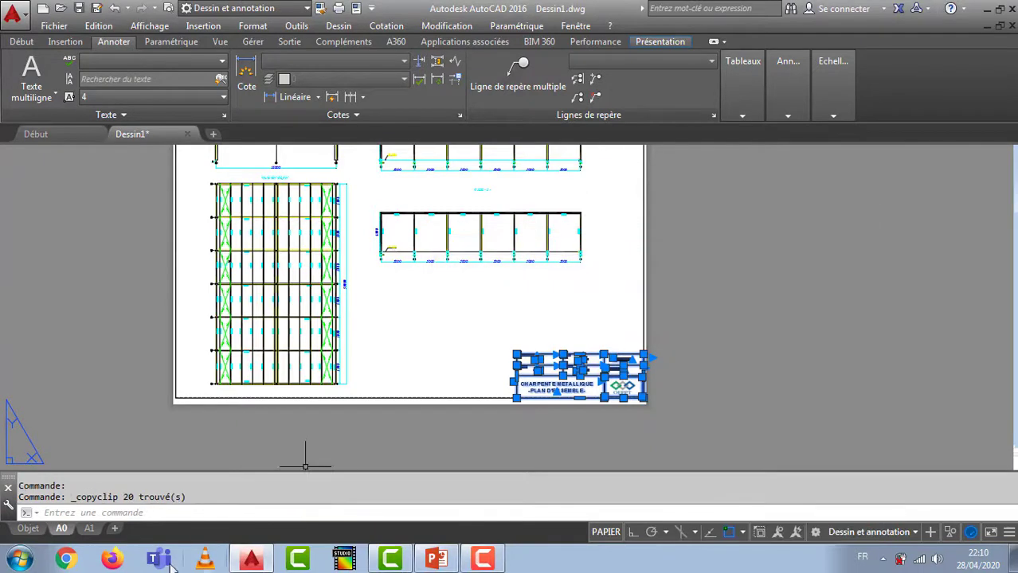
- Paste the title block into the A1 layout, placing it in the empty area beside the sheet
click(89, 529)
right_click(459, 241)
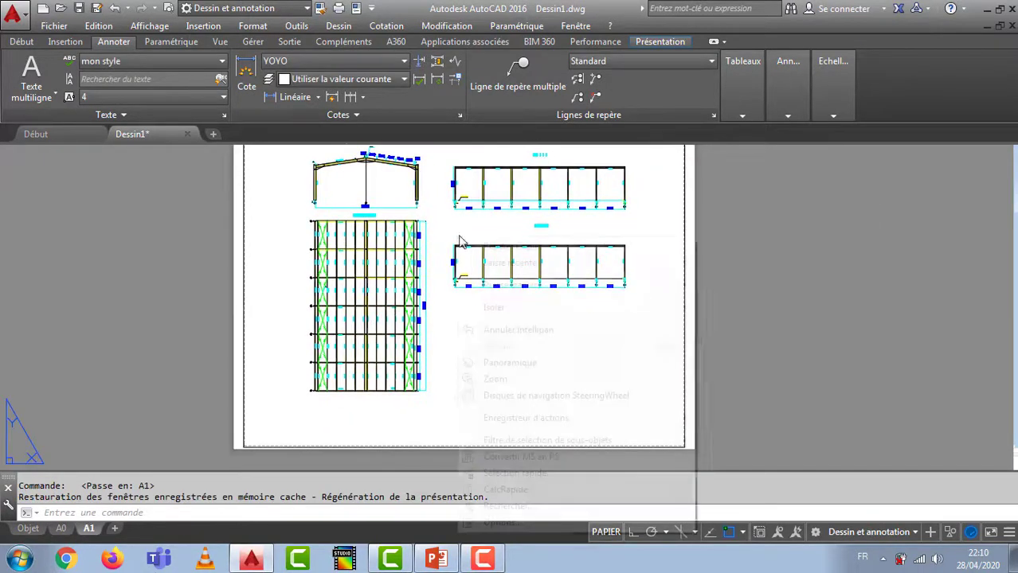
mouse_move(575, 284)
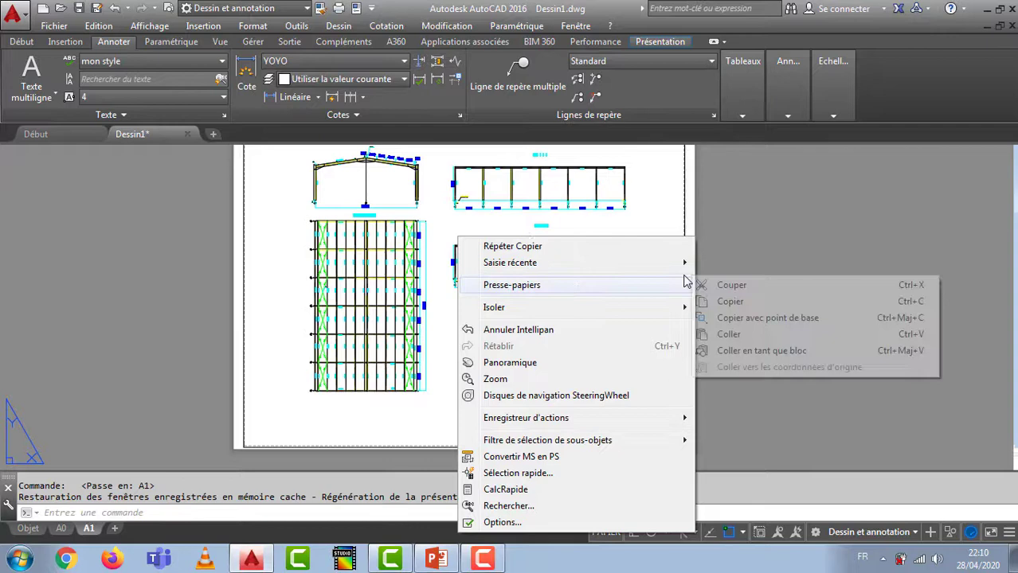
click(727, 334)
scroll(708, 394, up, 4)
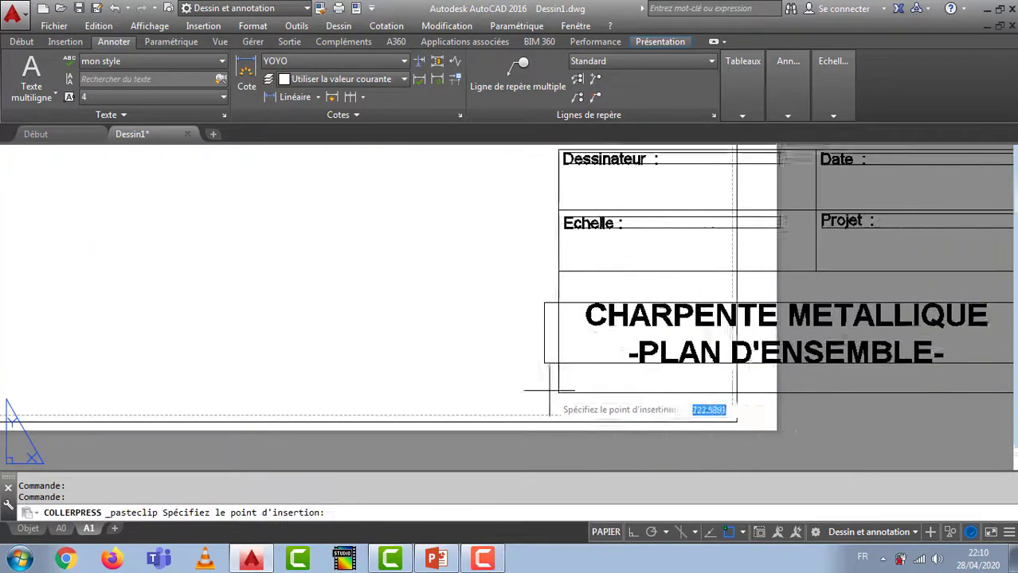
scroll(550, 390, down, 4)
click(687, 406)
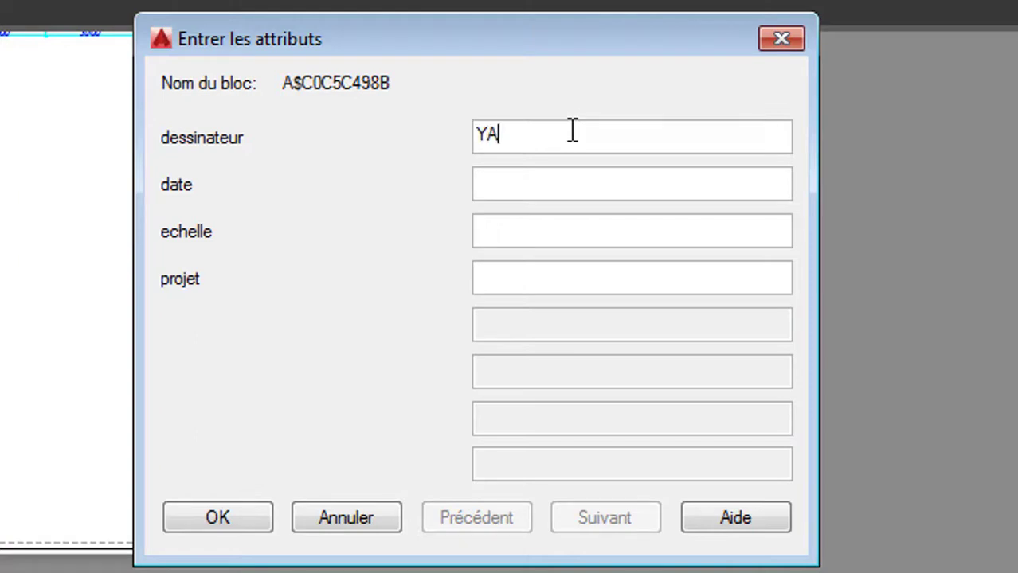
- Fill in the title block attributes with the draughtsman's name, date 25/04/2020, echelle "..." and projet CHARPENTE
click(598, 191)
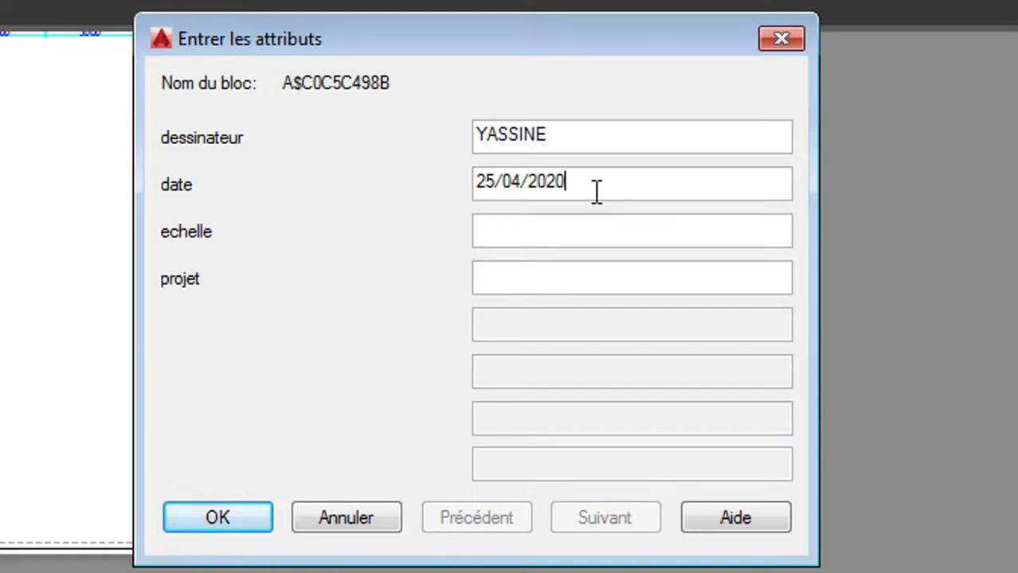
click(563, 233)
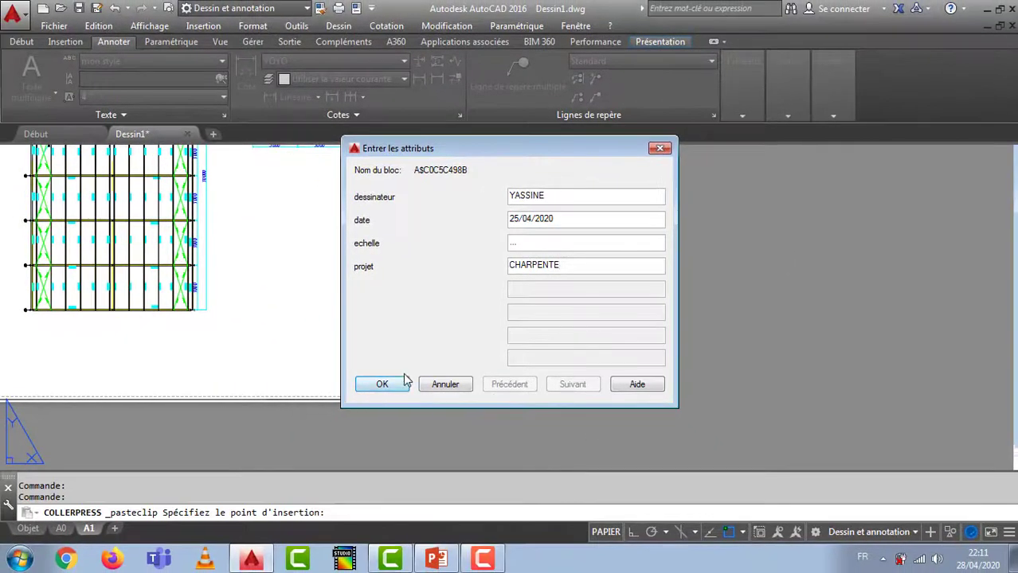
click(382, 384)
- Move the pasted title block by its lower-right corner onto the lower-right corner of the A1 sheet's viewport frame
scroll(554, 387, down, 3)
click(645, 288)
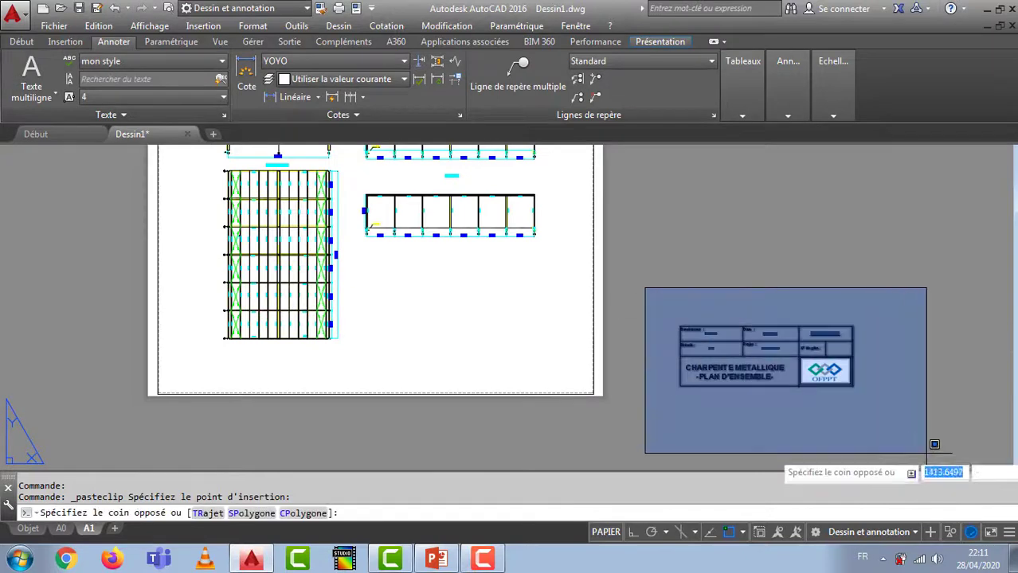
click(934, 445)
right_click(955, 438)
click(805, 307)
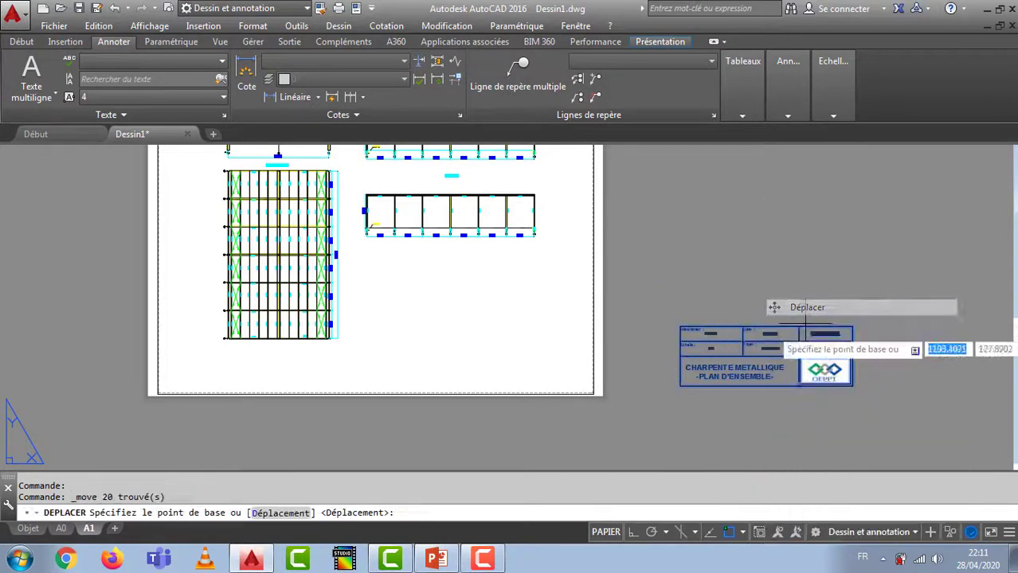
scroll(855, 387, up, 3)
click(844, 380)
scroll(844, 380, down, 1)
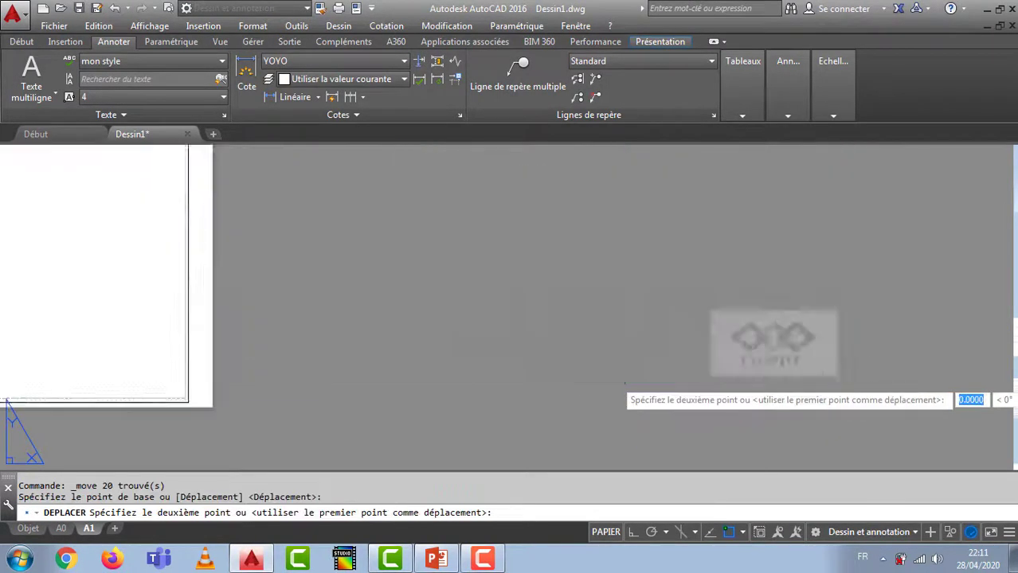
scroll(816, 380, down, 1)
scroll(390, 383, up, 3)
click(492, 424)
scroll(646, 324, down, 1)
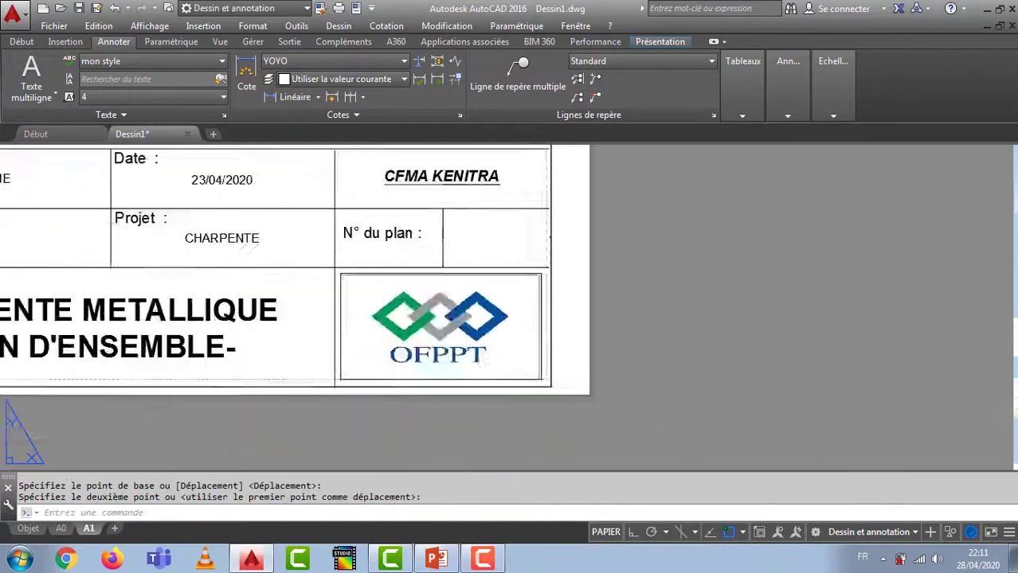
- Compare the finished A1 and A0 sheets by switching between the two layouts with each whole sheet in view
scroll(657, 323, down, 8)
middle_drag(566, 380, 500, 406)
middle_click(331, 366)
middle_click(331, 365)
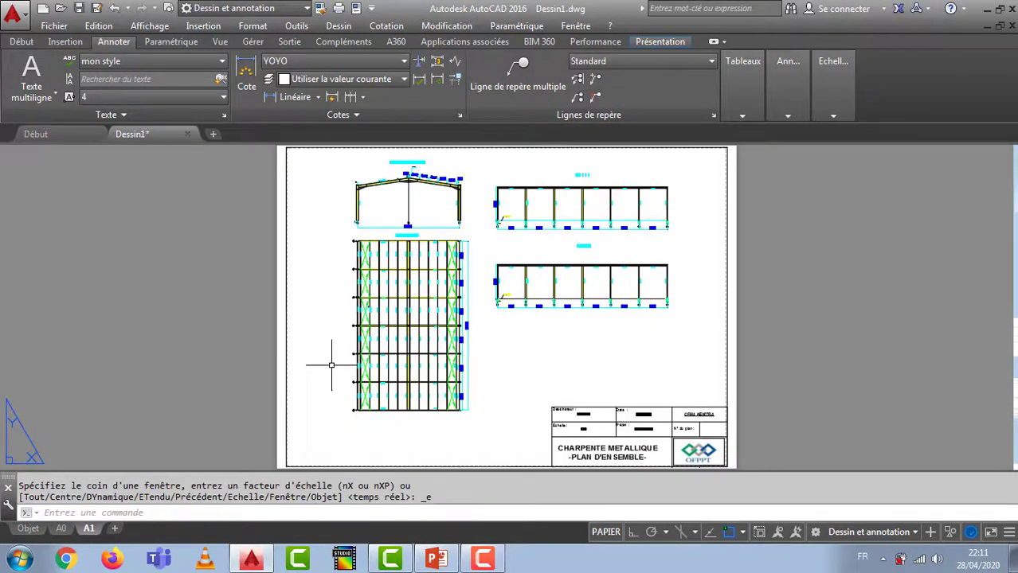
click(63, 529)
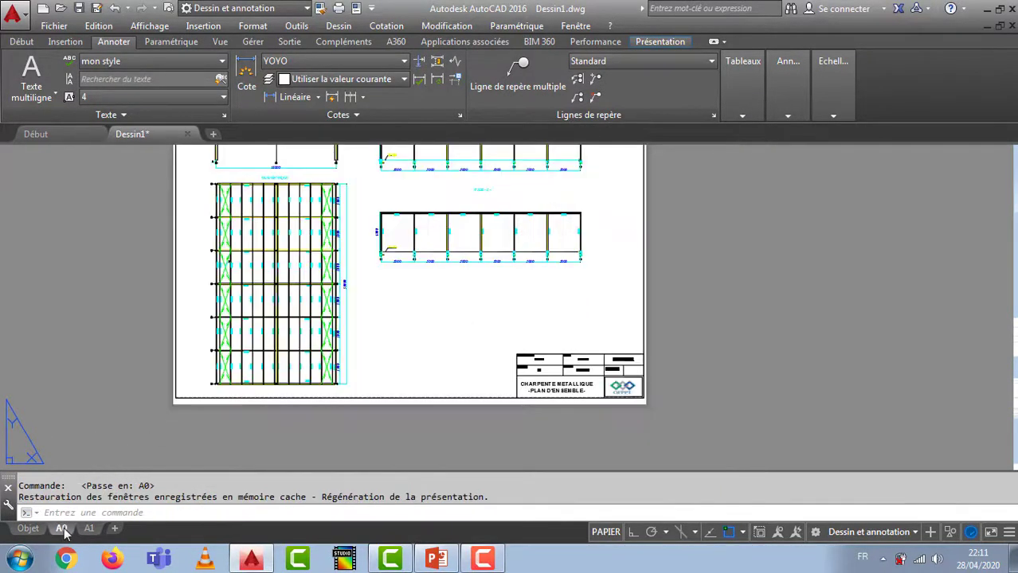
middle_click(461, 188)
middle_click(461, 187)
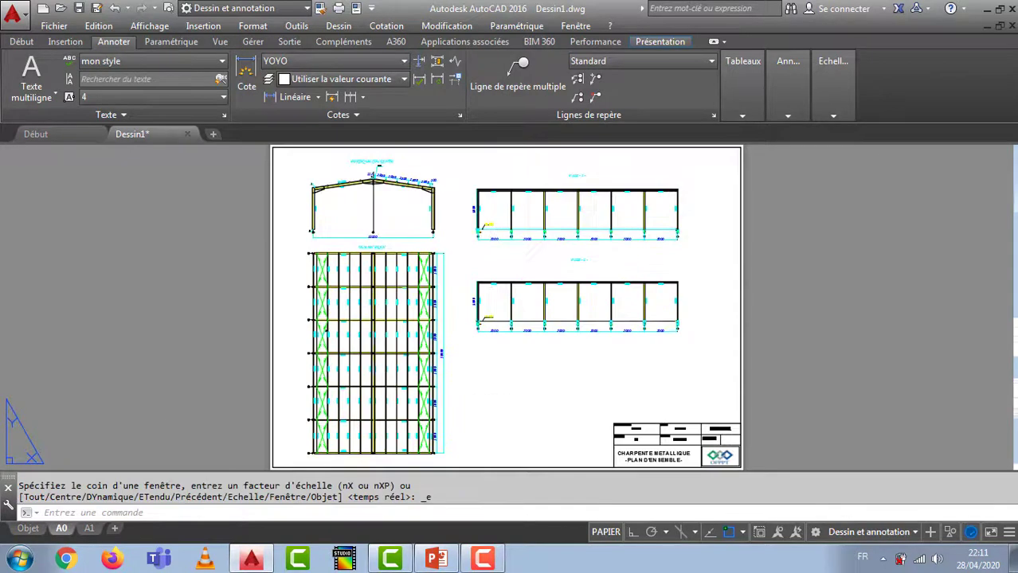
click(89, 529)
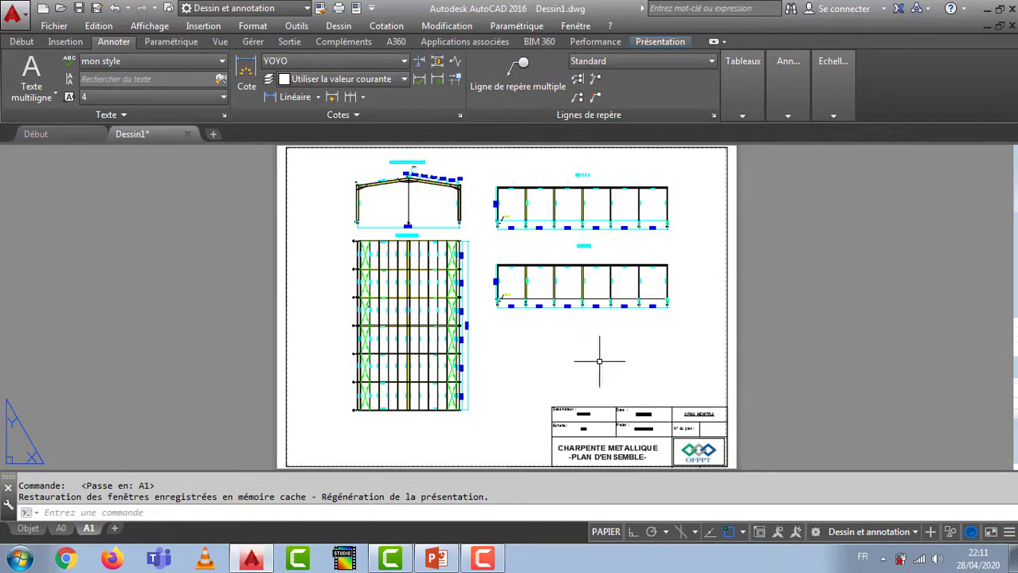
click(61, 530)
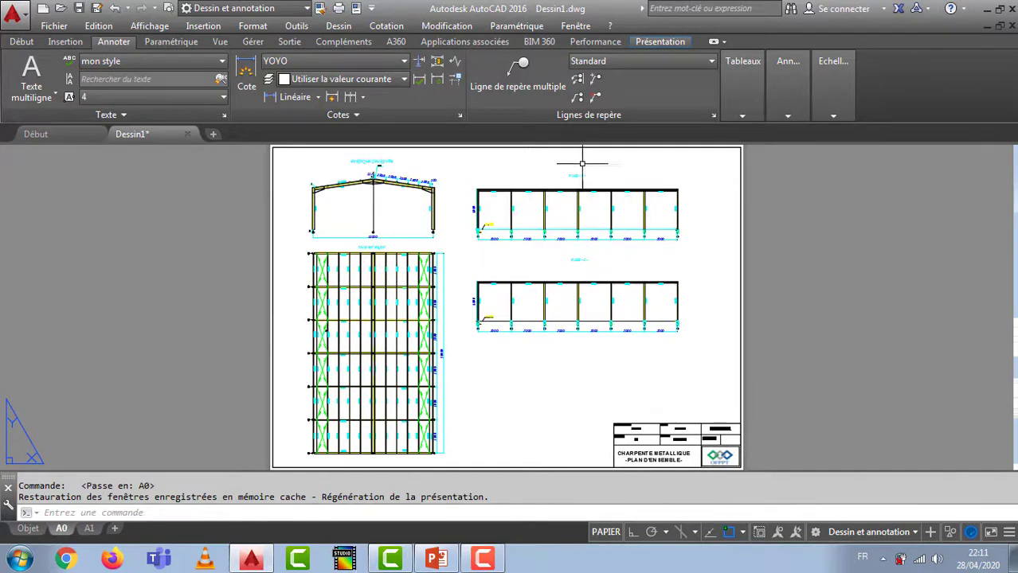
click(88, 528)
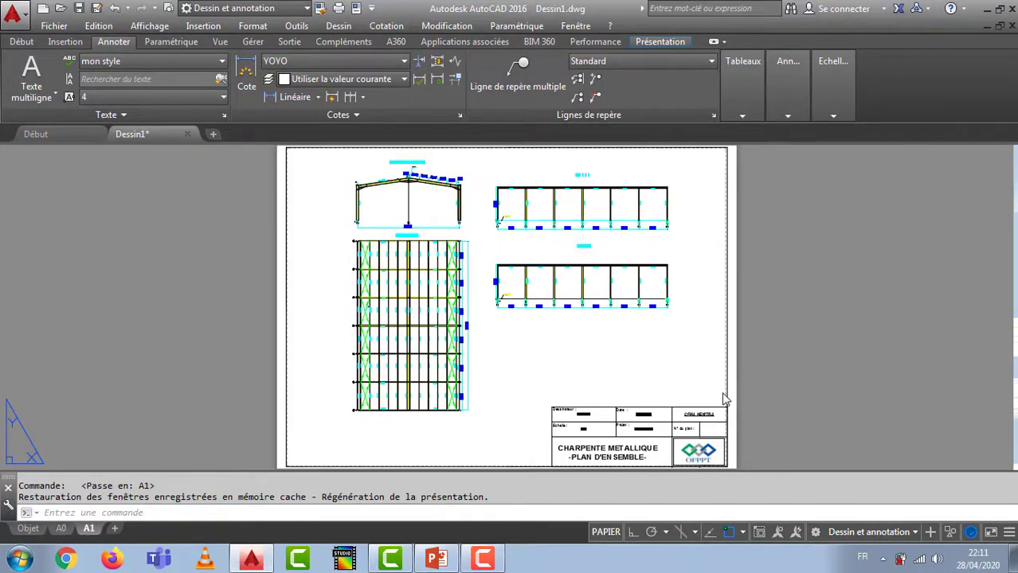
- Create a new layout, rename it A3 and make it the current layout
click(115, 531)
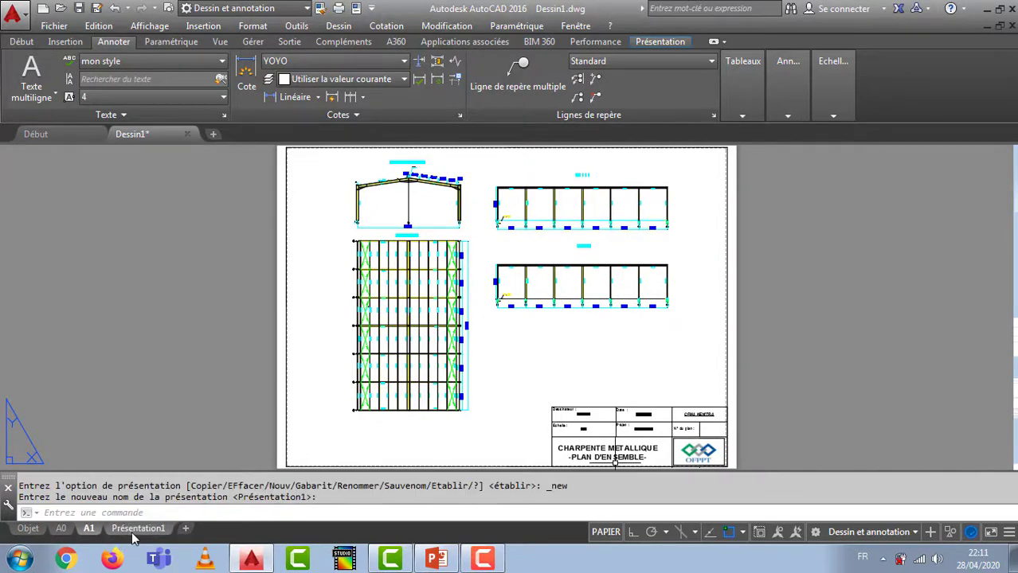
right_click(135, 531)
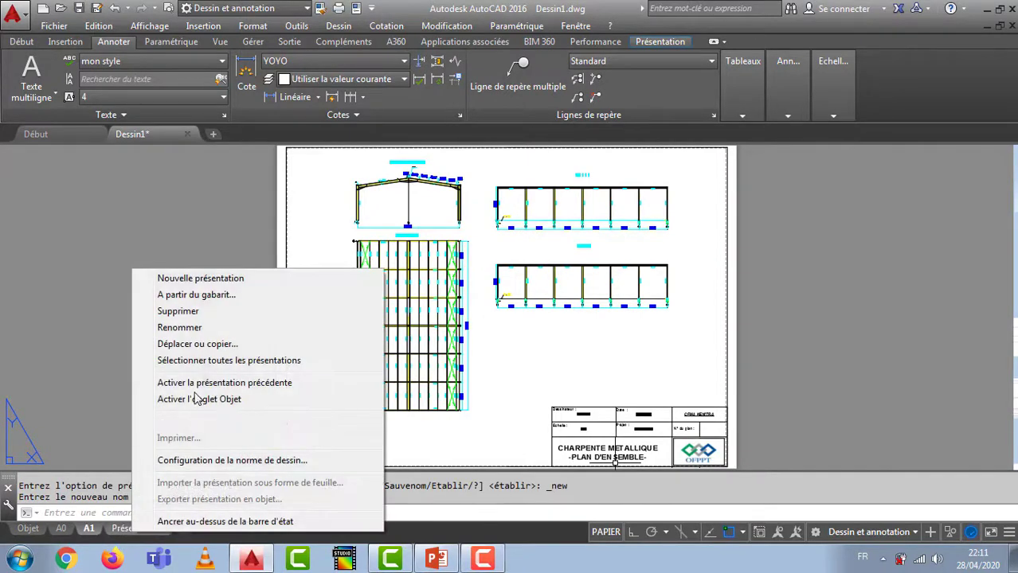
click(180, 327)
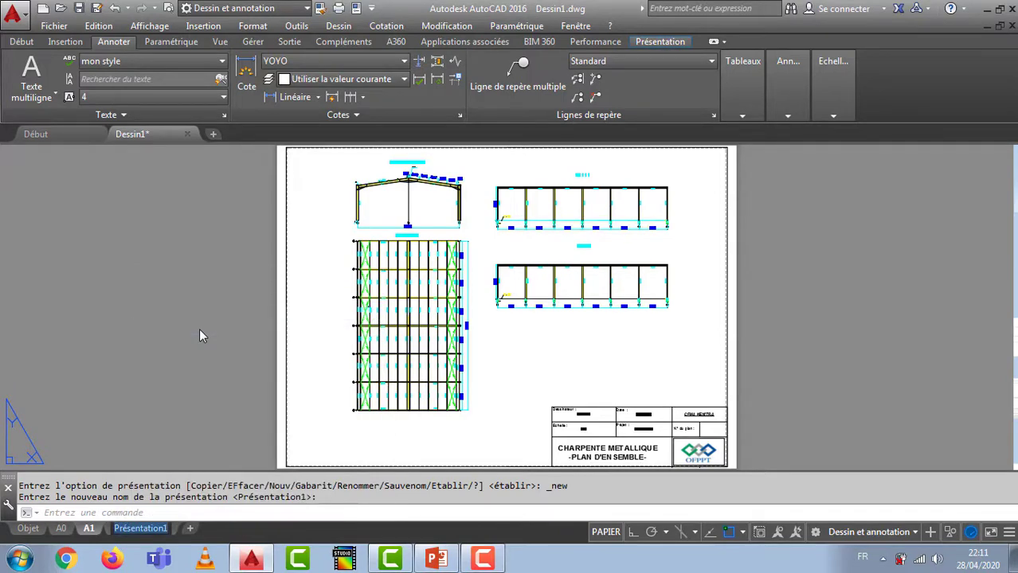
text(A3)
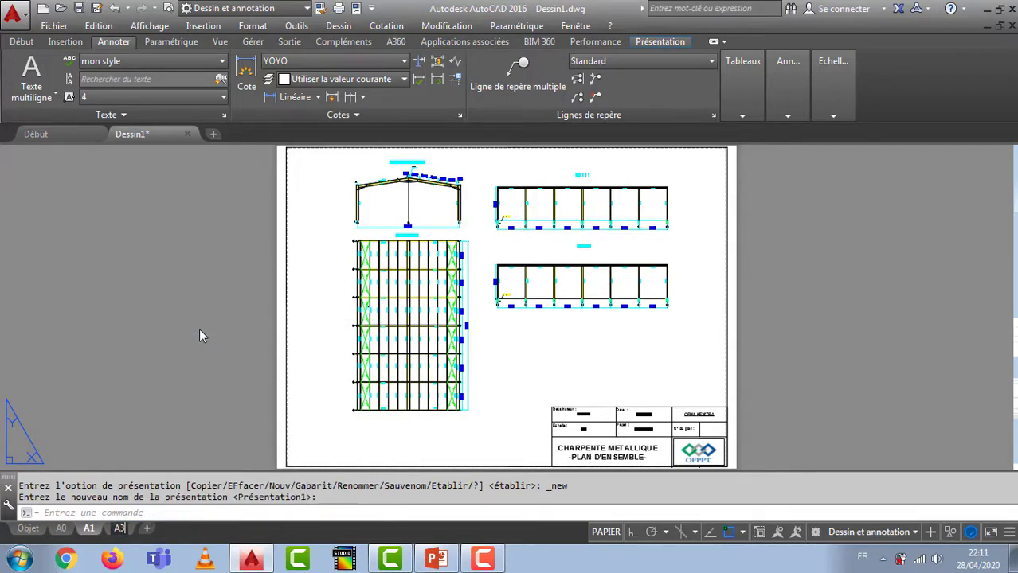
key(Return)
click(226, 256)
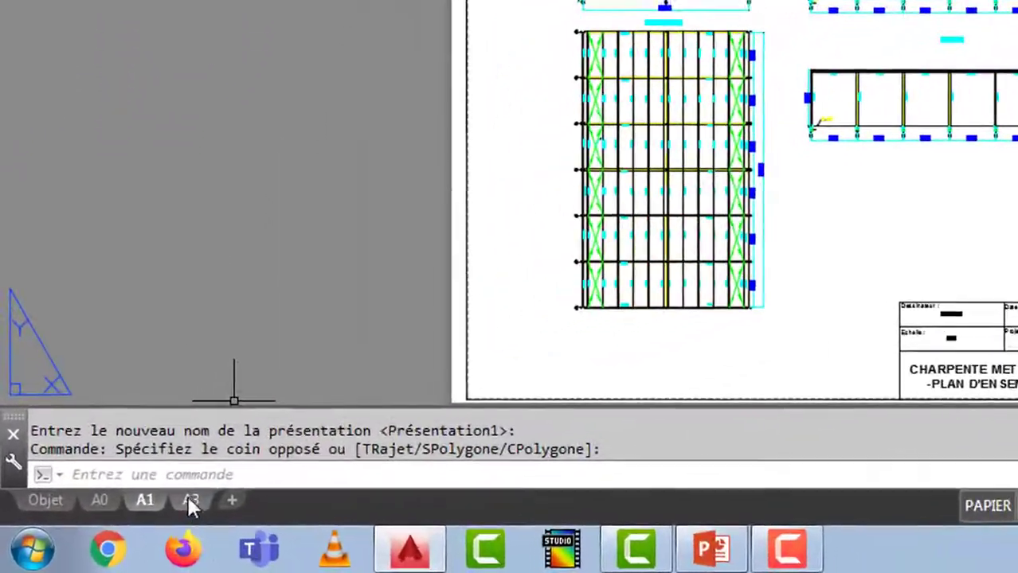
click(140, 519)
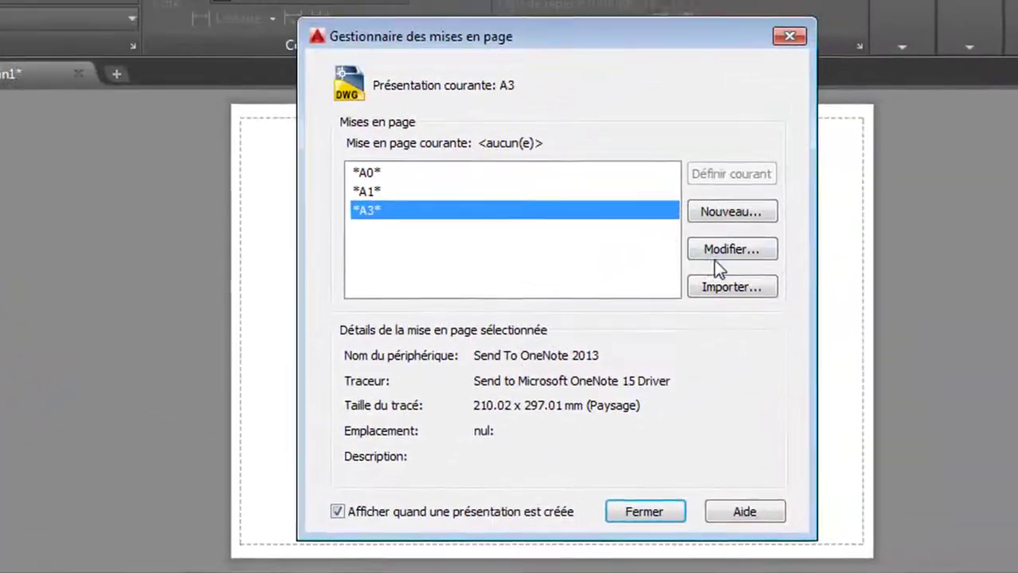
click(729, 251)
click(289, 316)
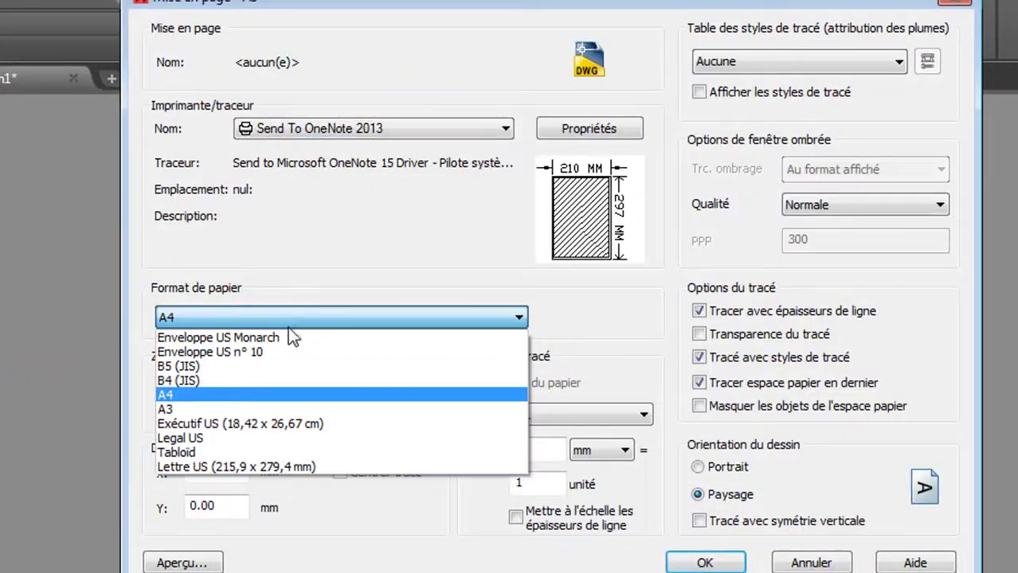
click(376, 272)
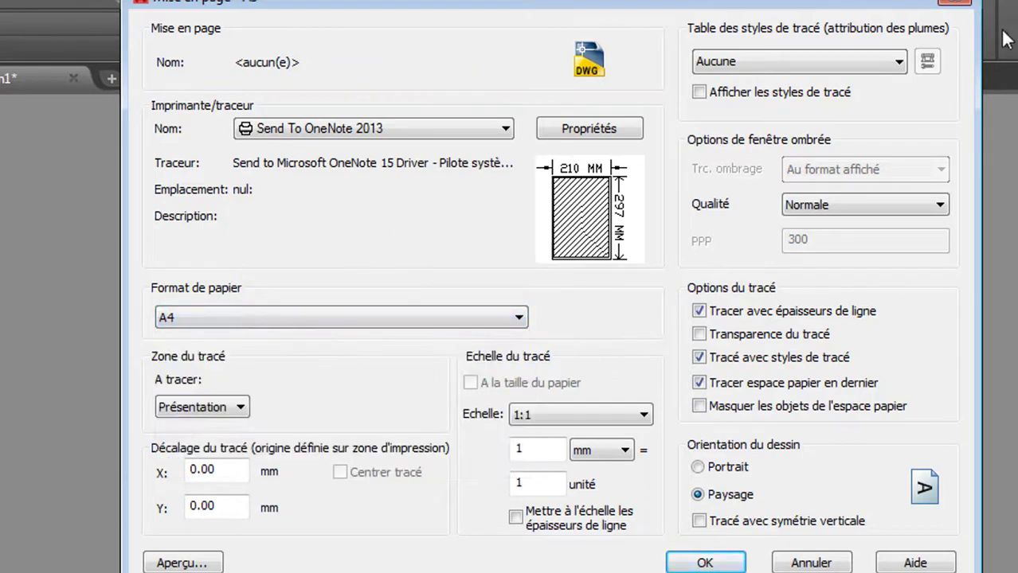
click(962, 3)
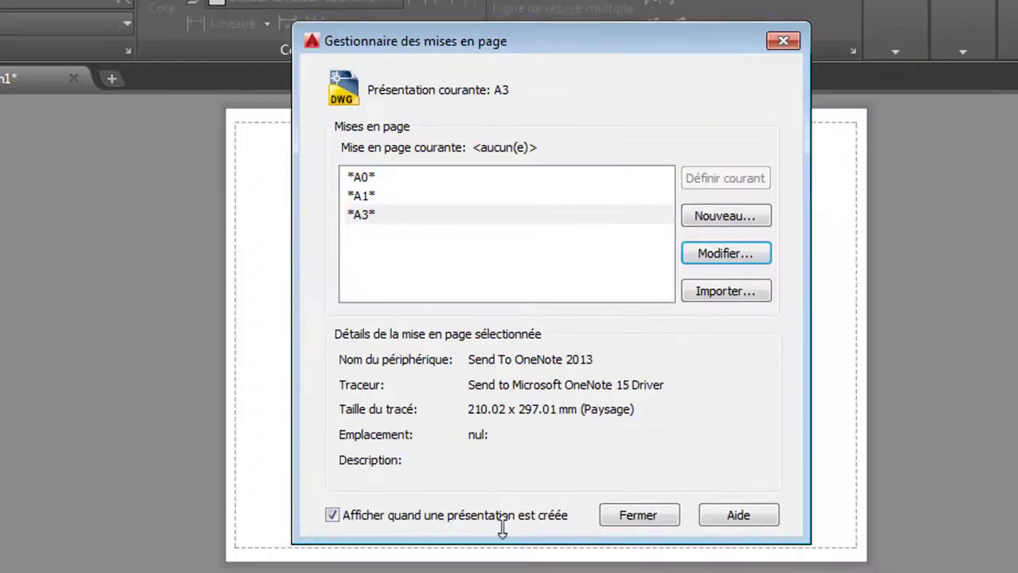
- Modify the A3 page setup to use no printer (Aucun(e)) and the paper size ISO A3 (297.00 x 420.00 mm)
click(715, 251)
click(352, 315)
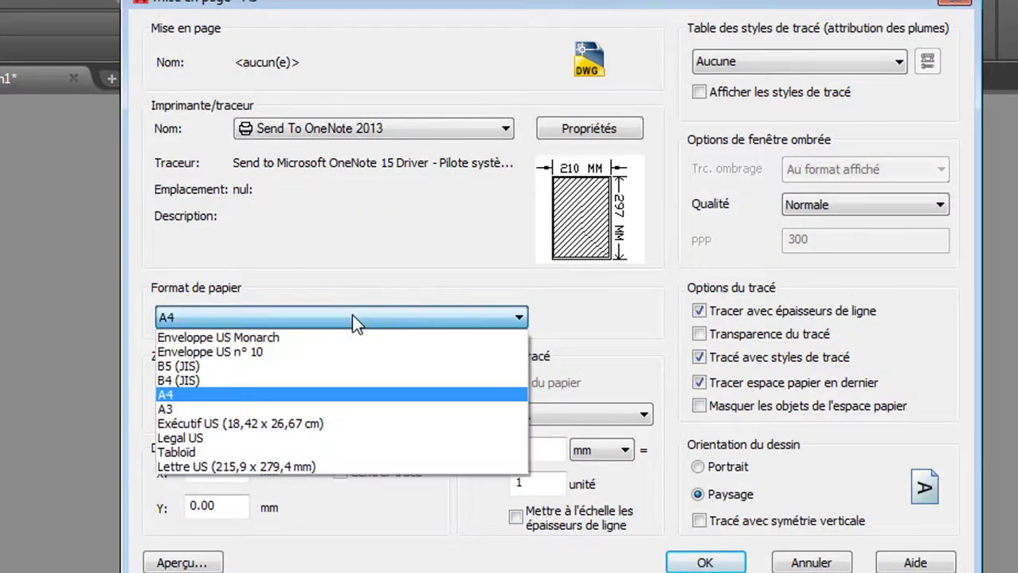
click(368, 204)
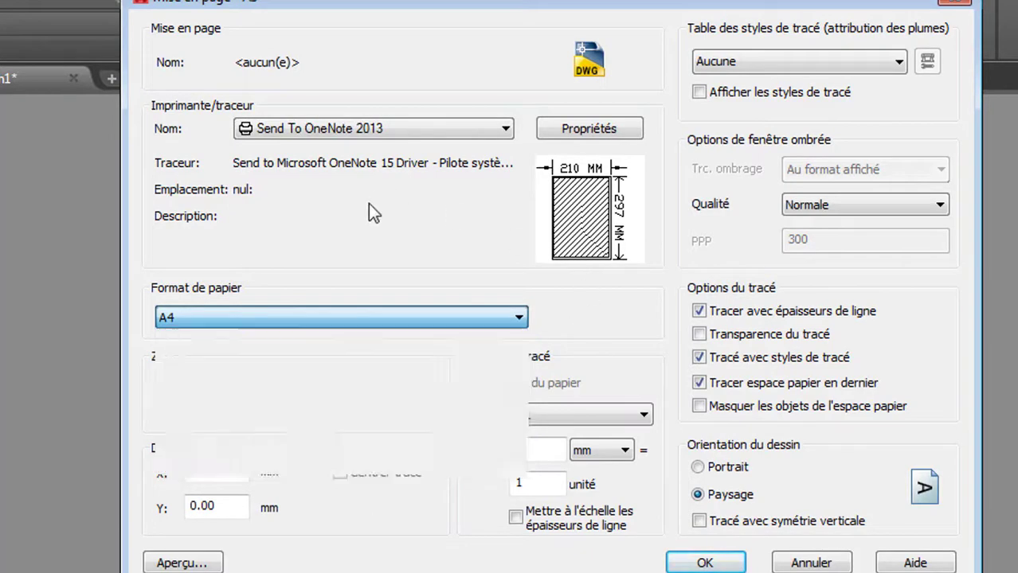
click(393, 130)
click(366, 148)
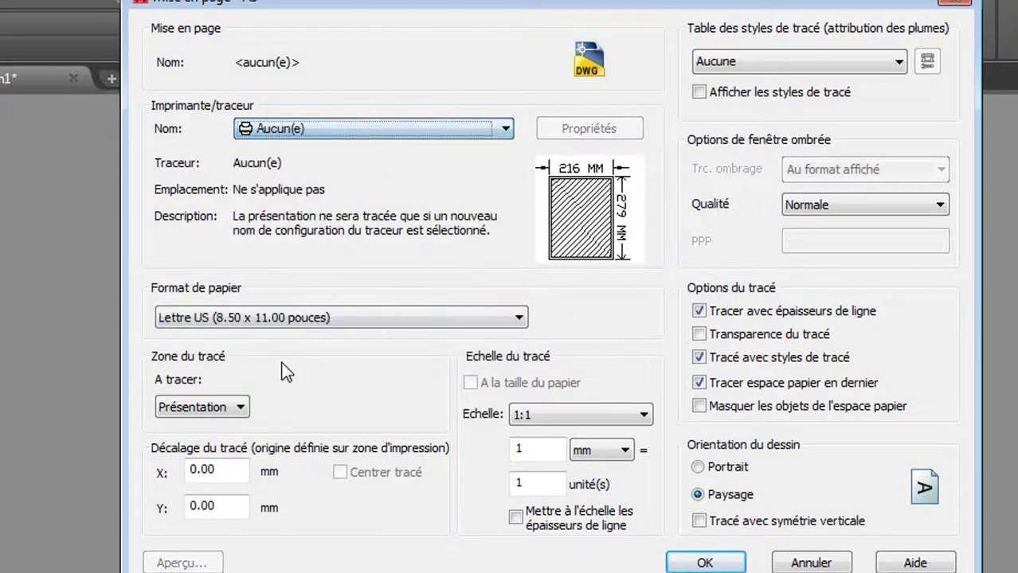
click(332, 315)
scroll(331, 183, down, 3)
scroll(320, 177, up, 2)
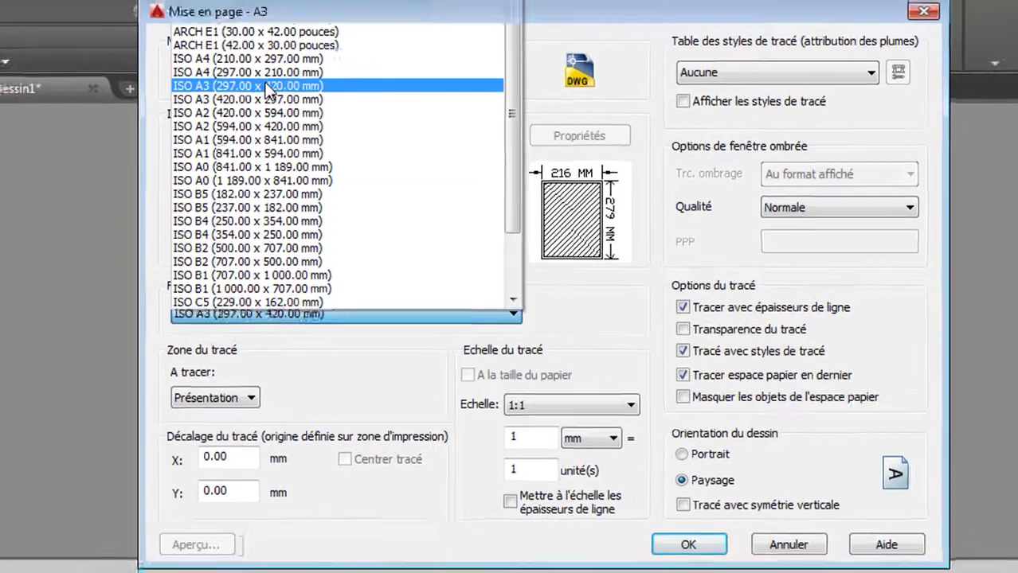
click(256, 77)
click(705, 563)
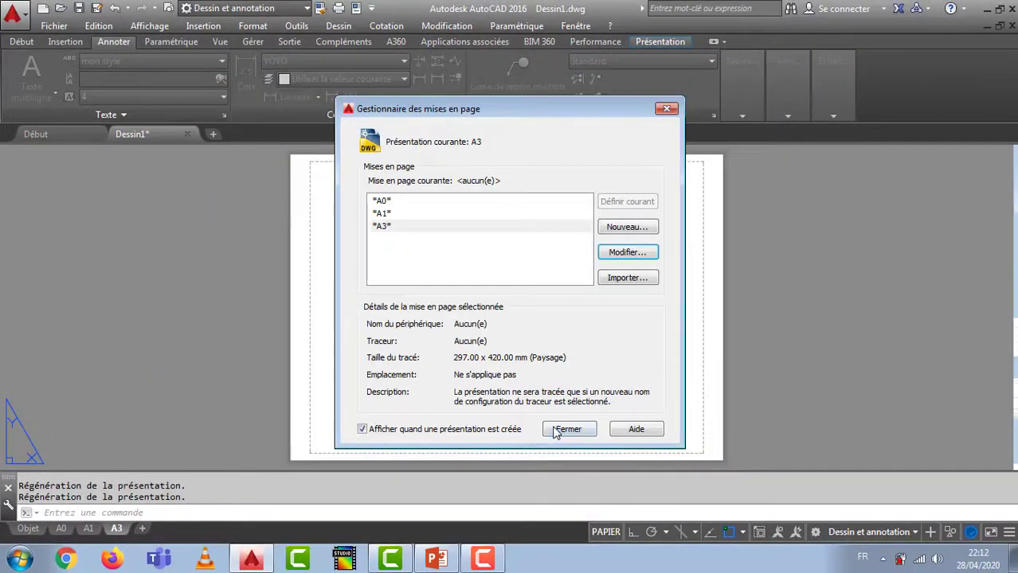
click(565, 430)
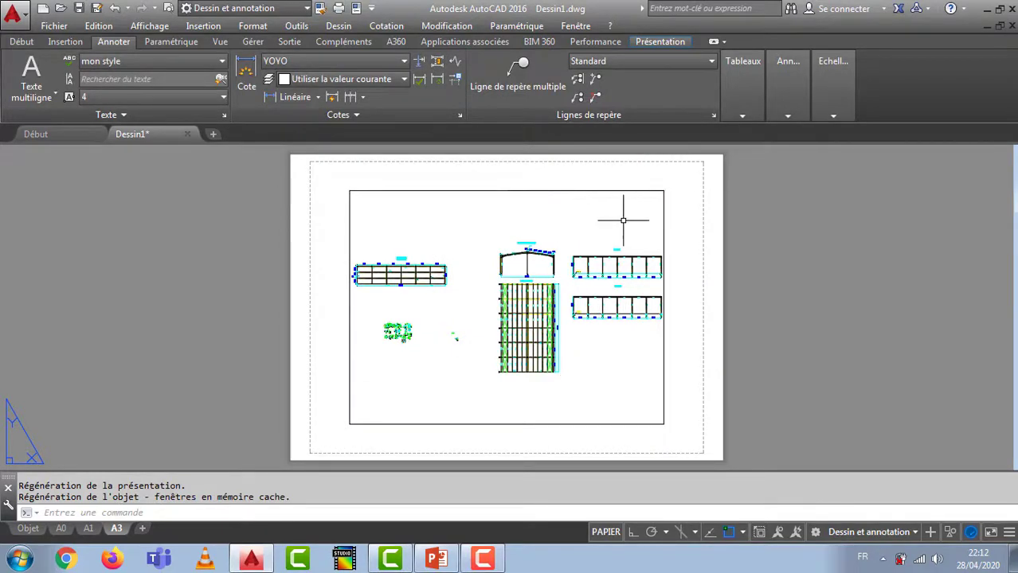
- Delete the default viewport from the A3 sheet
click(684, 164)
click(613, 227)
key(Delete)
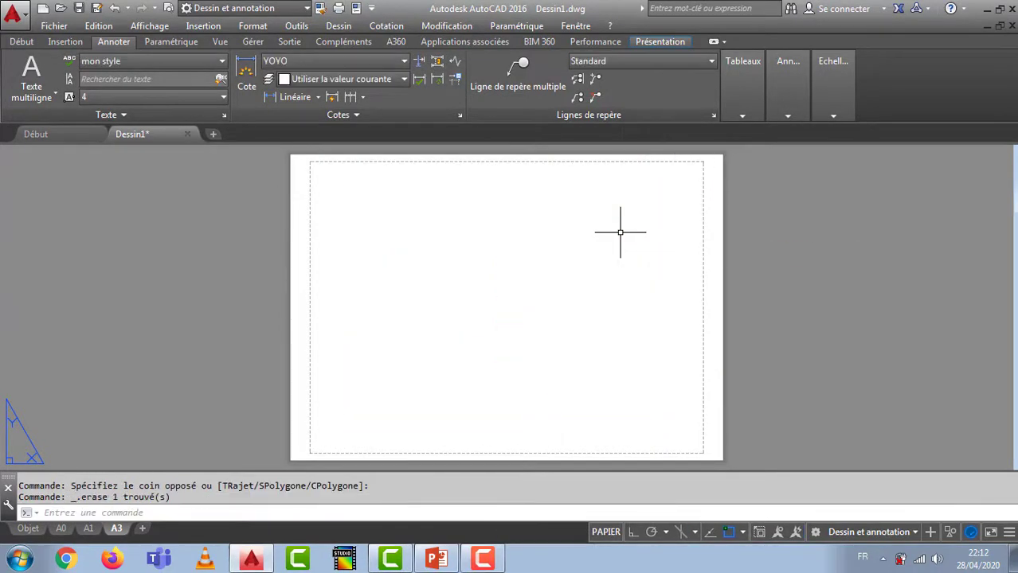
- Create a single rectangular viewport covering nearly the whole A3 sheet, with its frame just inside the paper edges
click(164, 28)
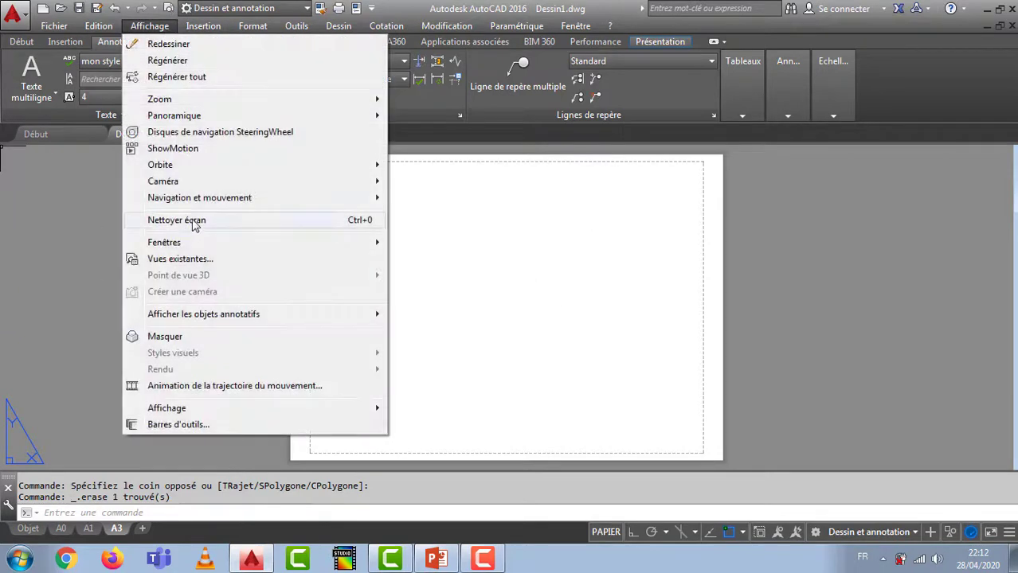
mouse_move(203, 243)
click(428, 283)
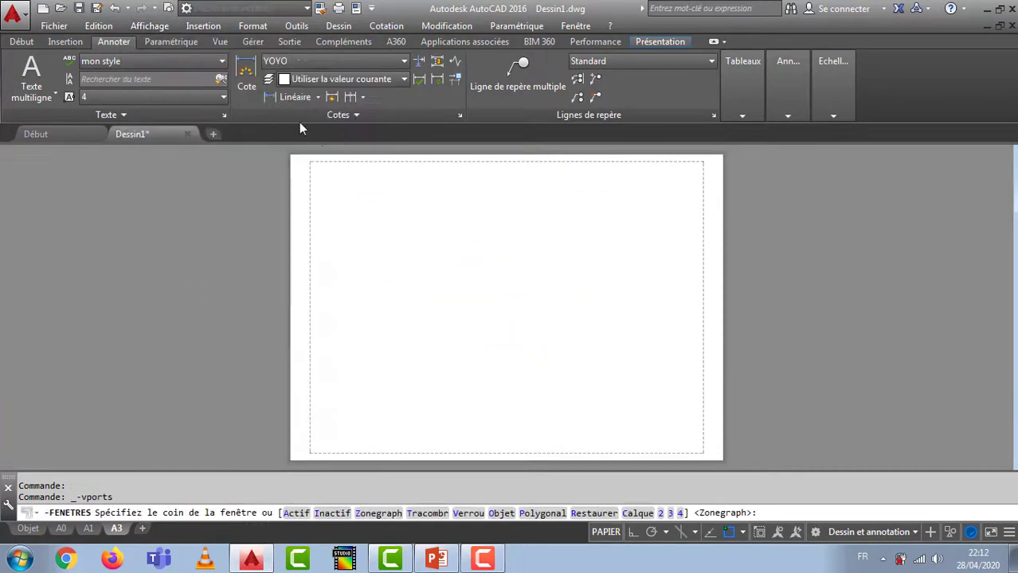
click(295, 168)
middle_drag(617, 444, 554, 325)
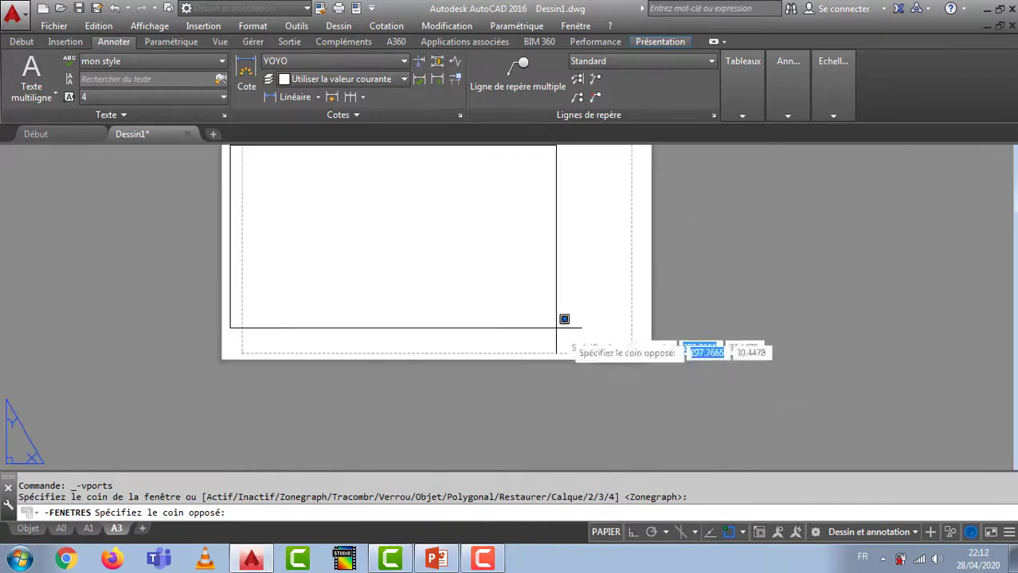
scroll(637, 358, up, 3)
click(645, 351)
scroll(551, 372, down, 5)
scroll(522, 335, up, 4)
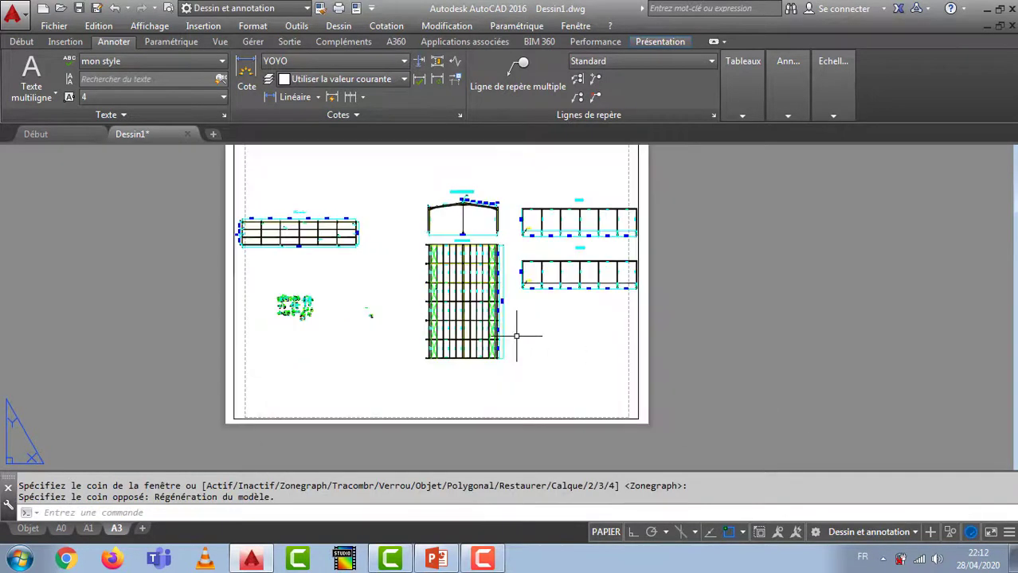
click(89, 529)
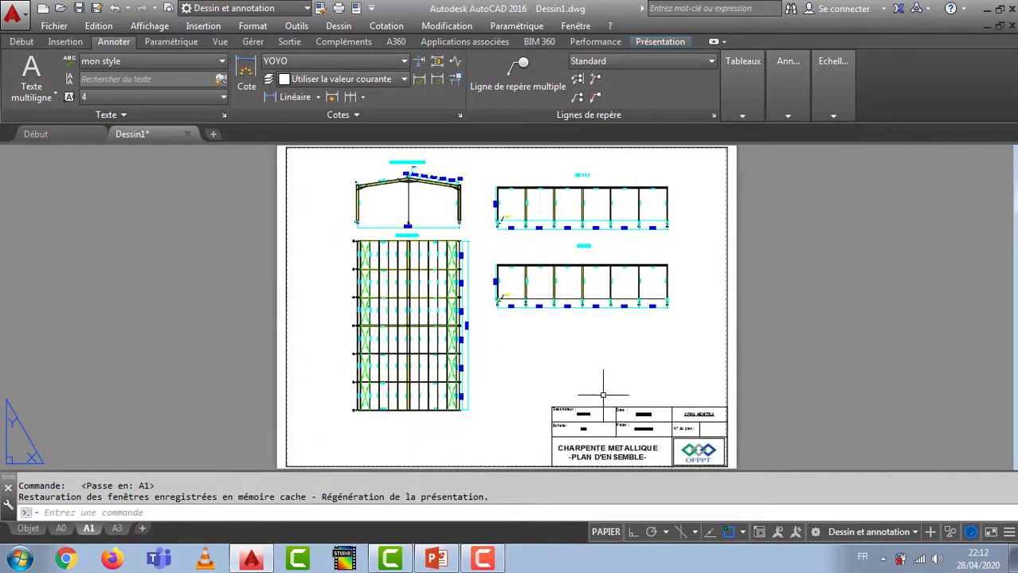
click(426, 305)
click(746, 409)
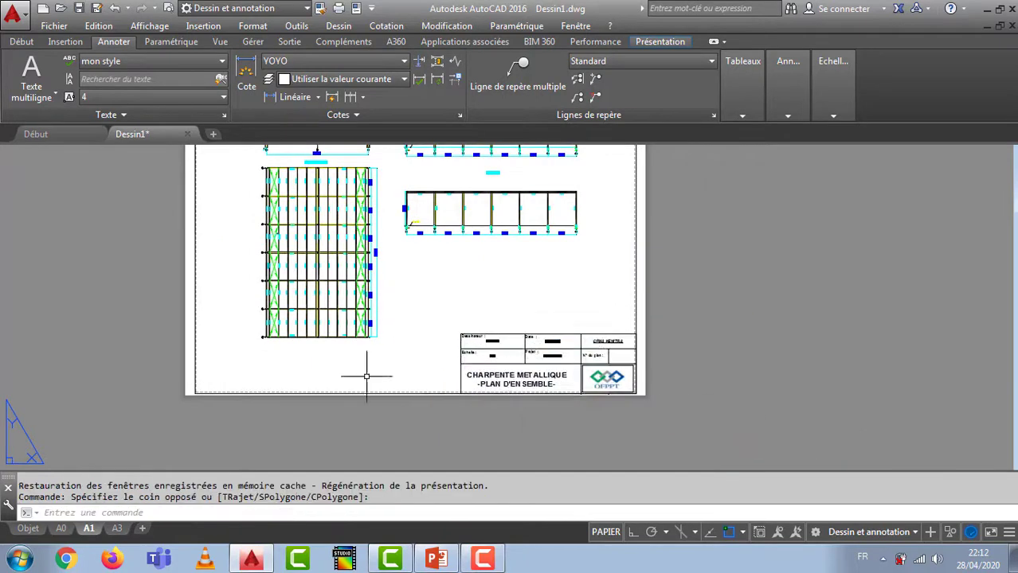
click(118, 529)
- Paste the title block beside the A3 sheet with the draughtsman's name, date 25/04/2020, echelle "..." and projet CHARPENTE
right_click(589, 308)
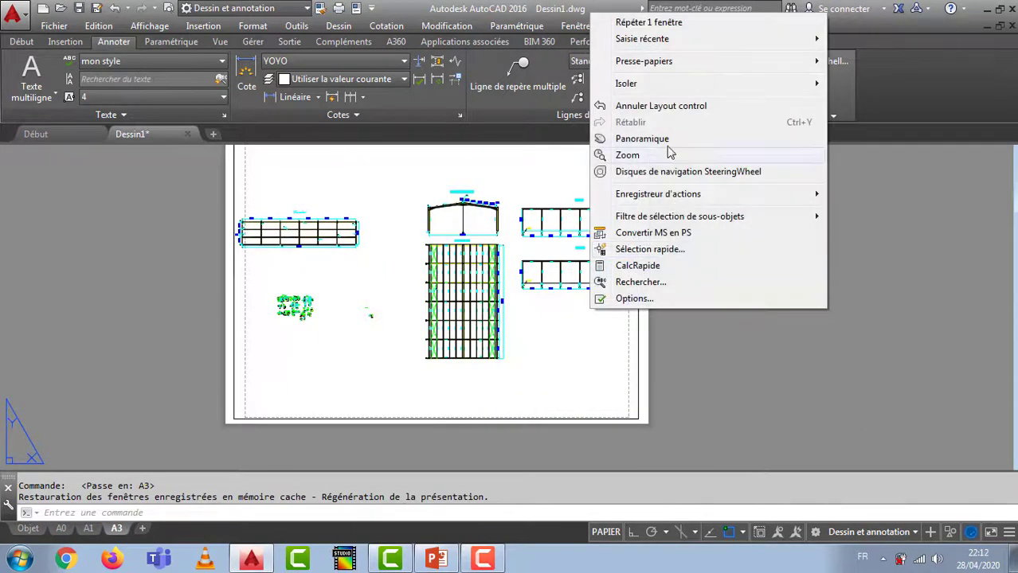
mouse_move(780, 60)
click(468, 111)
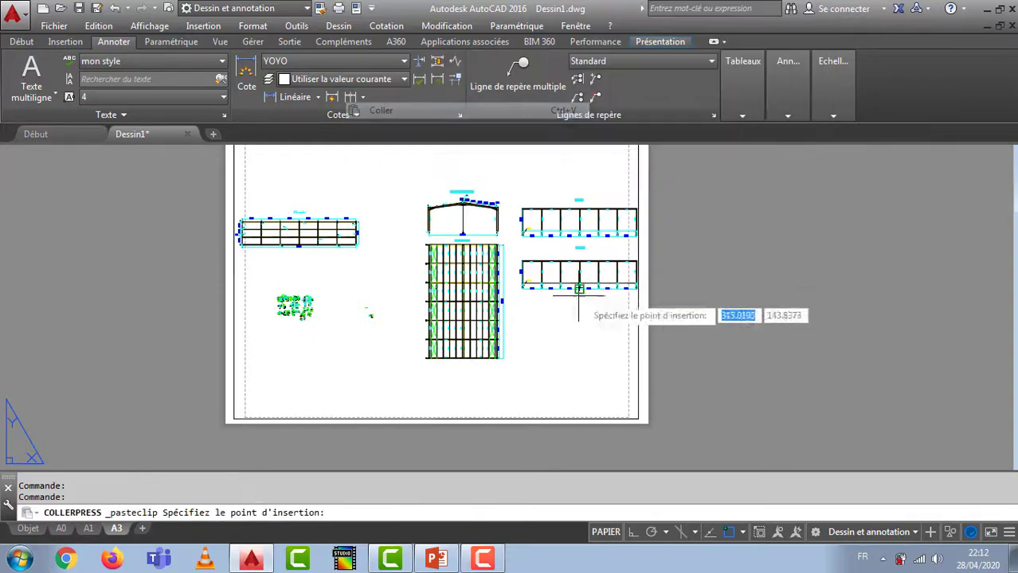
middle_drag(598, 401, 279, 305)
click(438, 361)
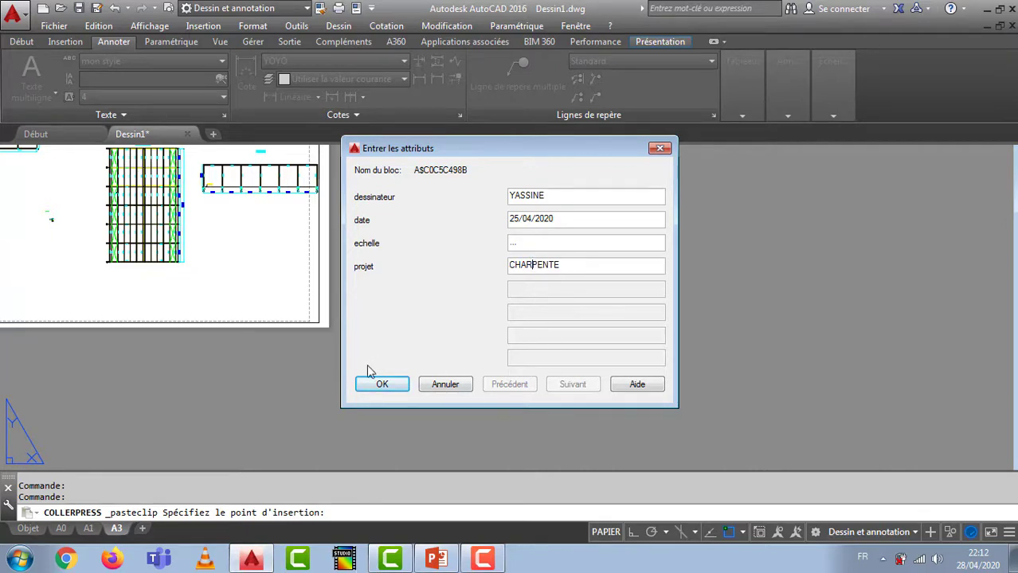
click(406, 388)
- Move the entire pasted title block by its lower-right corner onto the lower-right corner of the A3 sheet's viewport frame
click(406, 201)
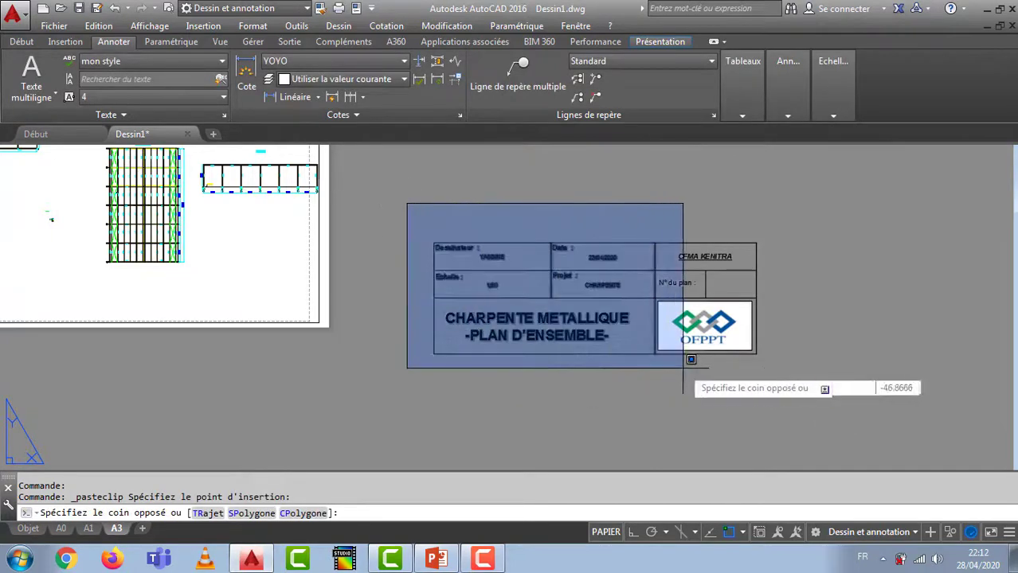
click(794, 381)
right_click(442, 168)
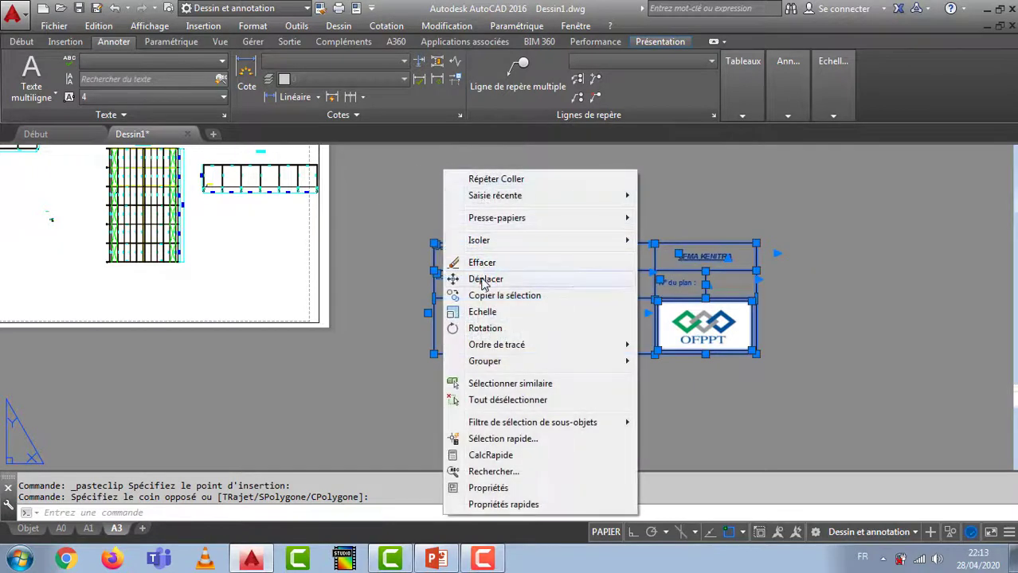
click(470, 278)
click(757, 357)
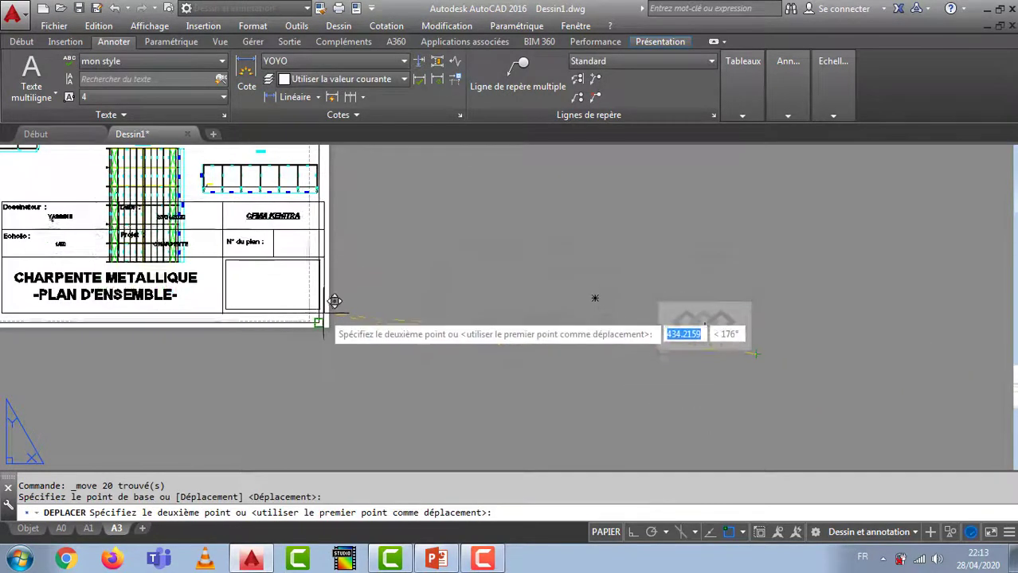
click(334, 317)
scroll(473, 373, down, 5)
middle_drag(473, 372, 585, 340)
scroll(584, 341, up, 2)
double_click(490, 277)
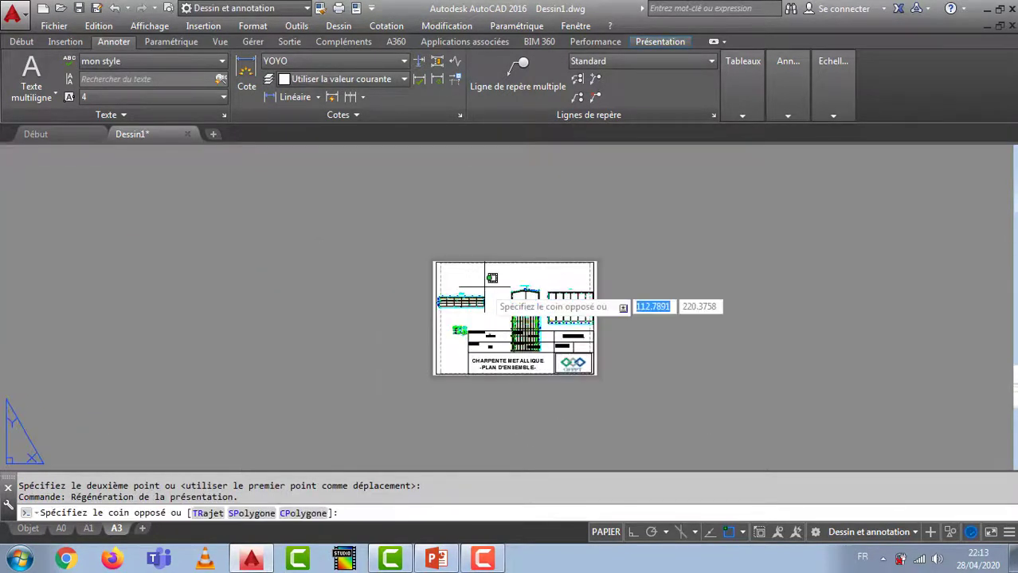
- Fit all drawing views inside the A3 viewport using real-time Zoom, return to paper space and show the whole sheet
scroll(497, 302, down, 2)
right_click(546, 325)
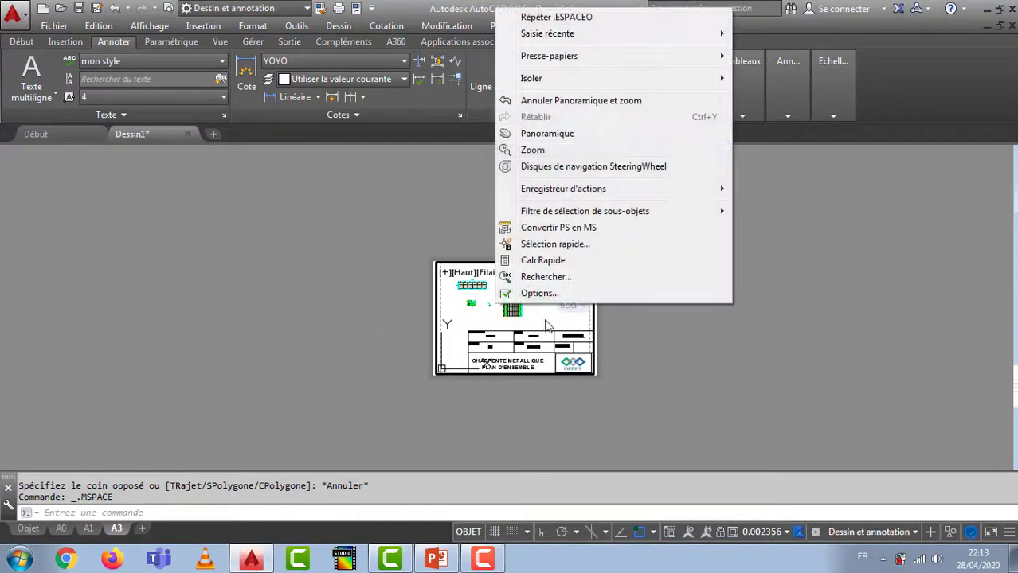
click(548, 149)
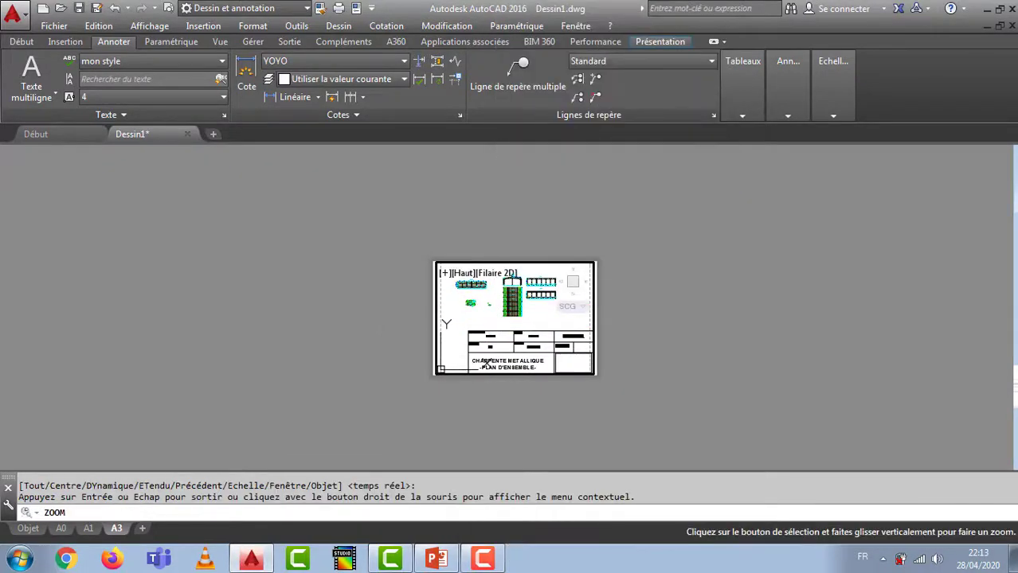
right_click(531, 220)
click(563, 229)
double_click(484, 226)
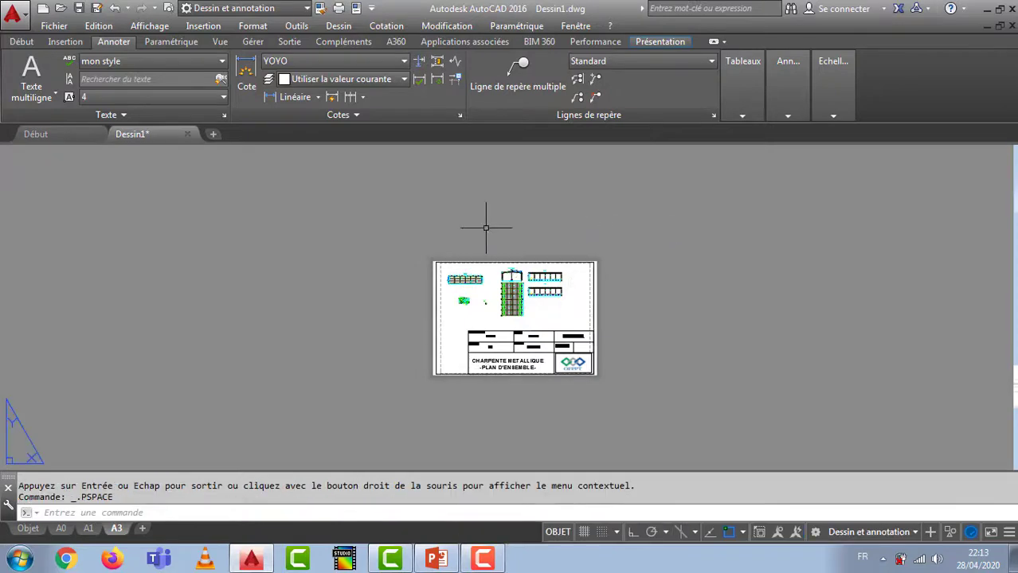
middle_click(328, 231)
middle_click(328, 231)
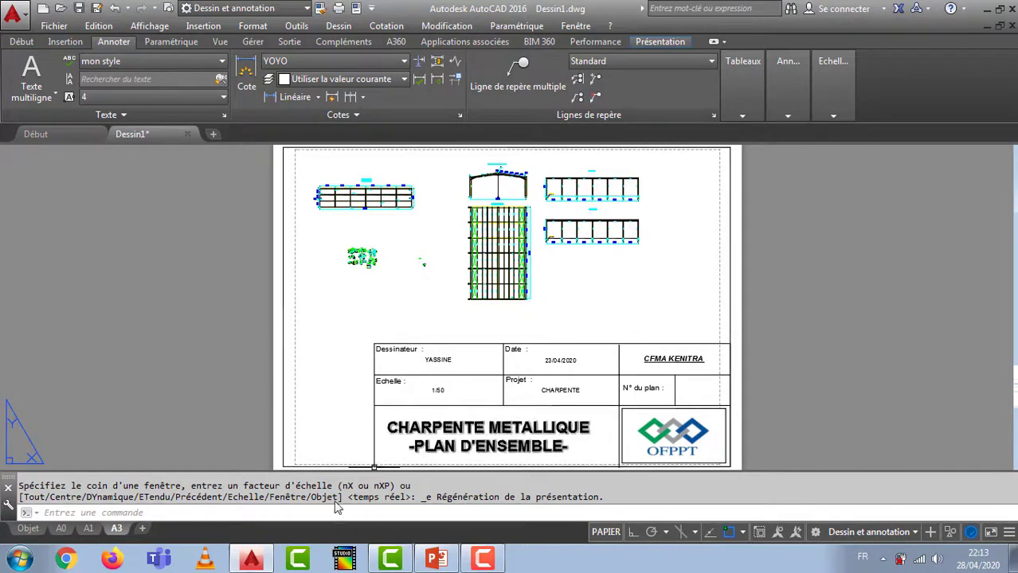
- Review the complete A1 sheet with its title block, followed by the A0 sheet
click(90, 531)
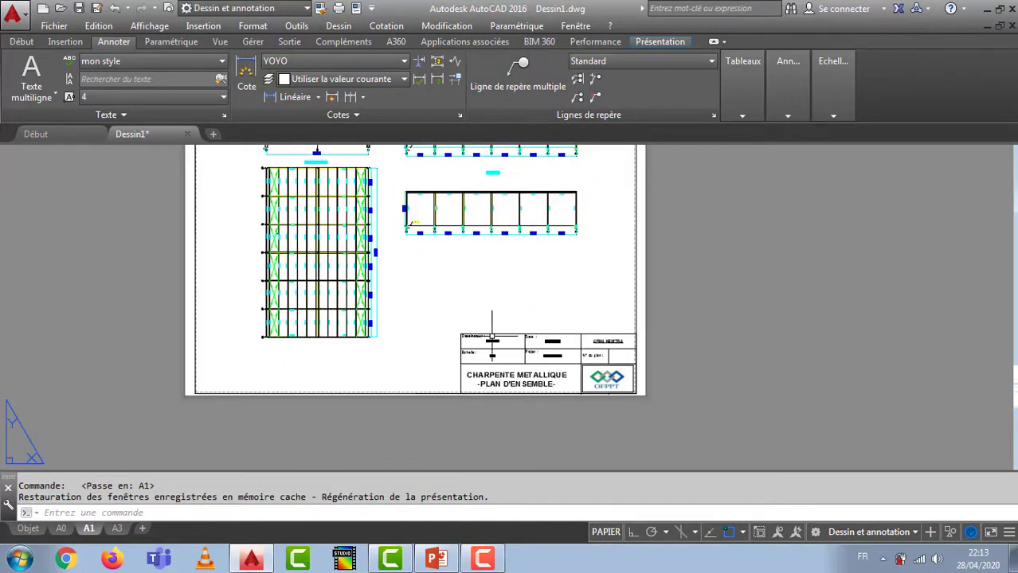
middle_click(492, 336)
middle_click(491, 336)
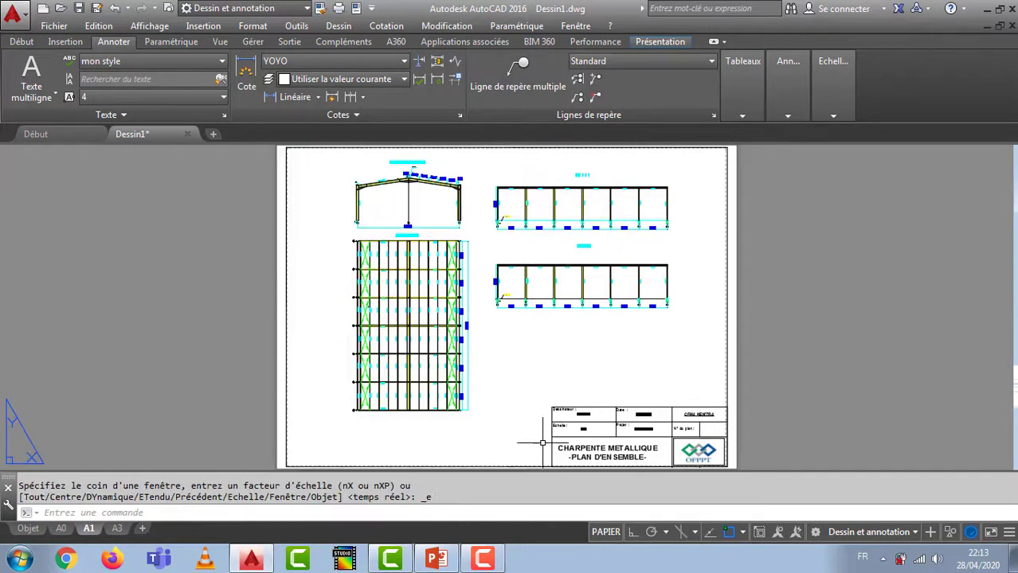
click(60, 532)
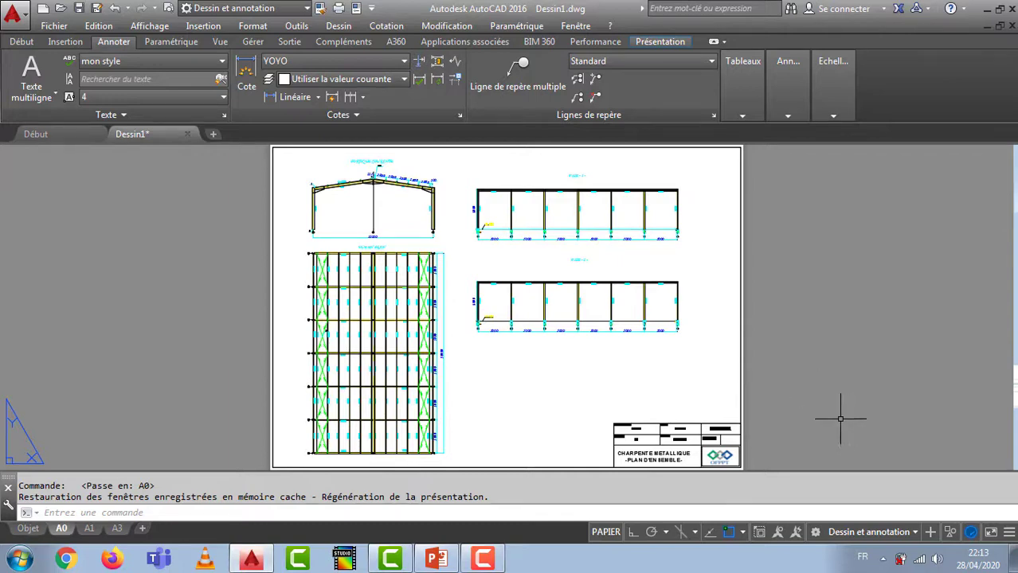
- Add three new layouts after A3 with their default names
click(142, 529)
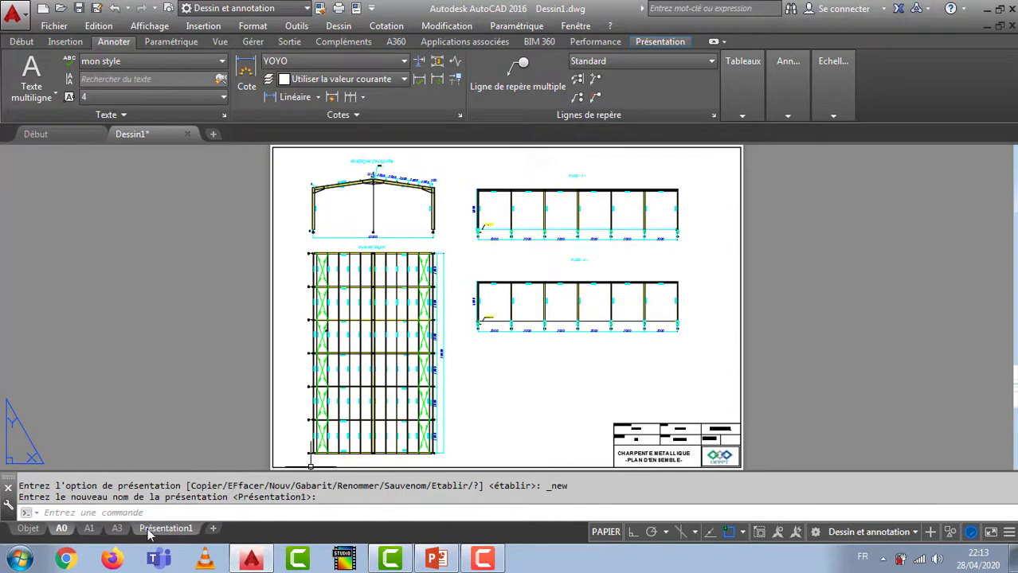
click(213, 530)
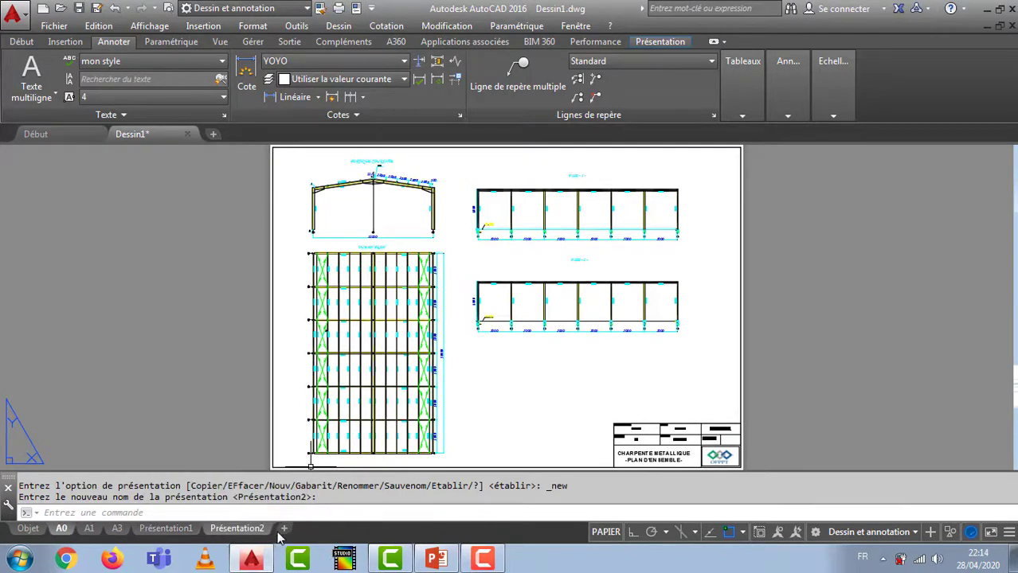
click(284, 529)
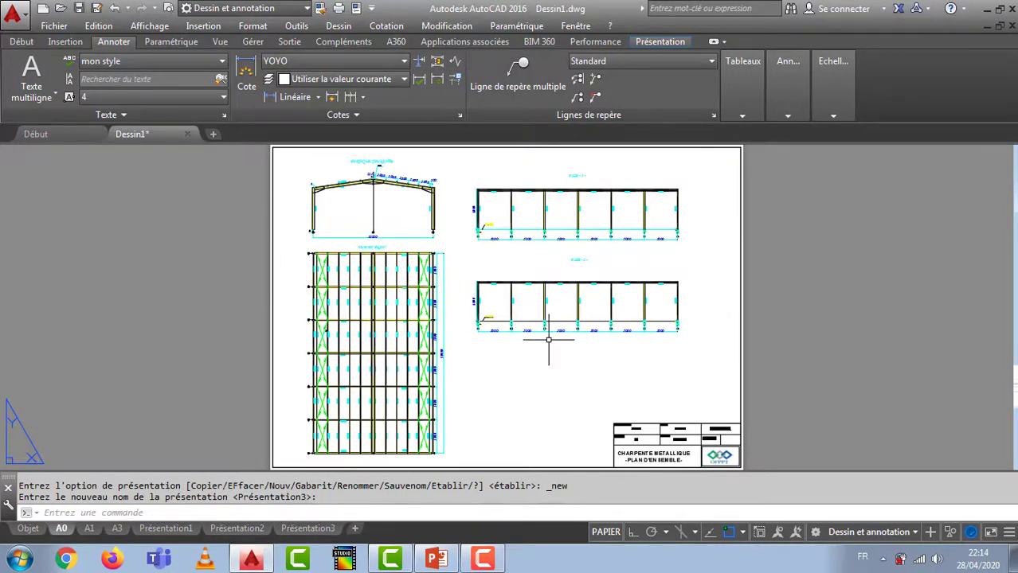
scroll(524, 356, down, 2)
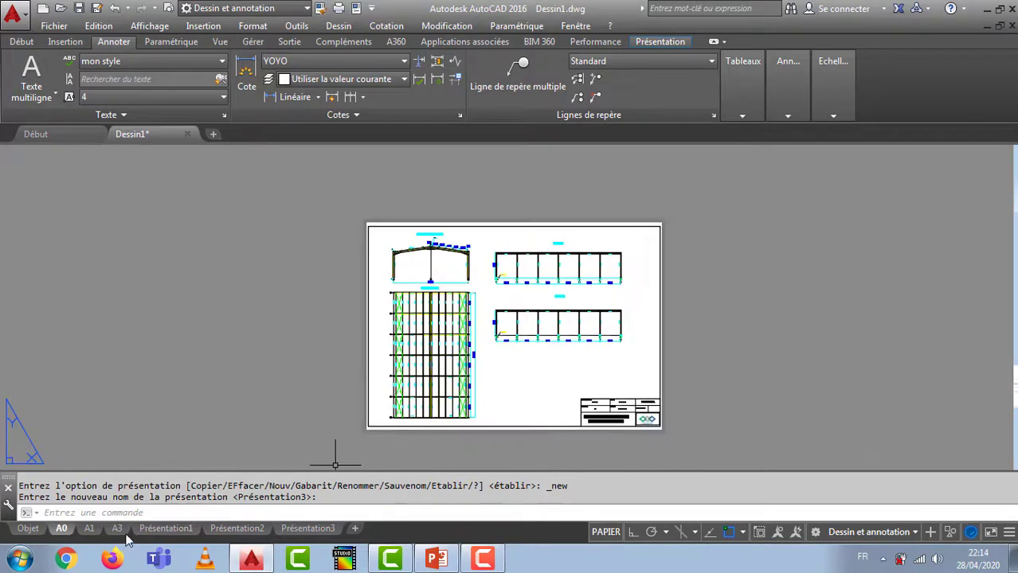
- On layout A1, replace the overall plan in the viewport with the connection detail drawings, enlarged to fill the sheet, and return to paper space
click(62, 529)
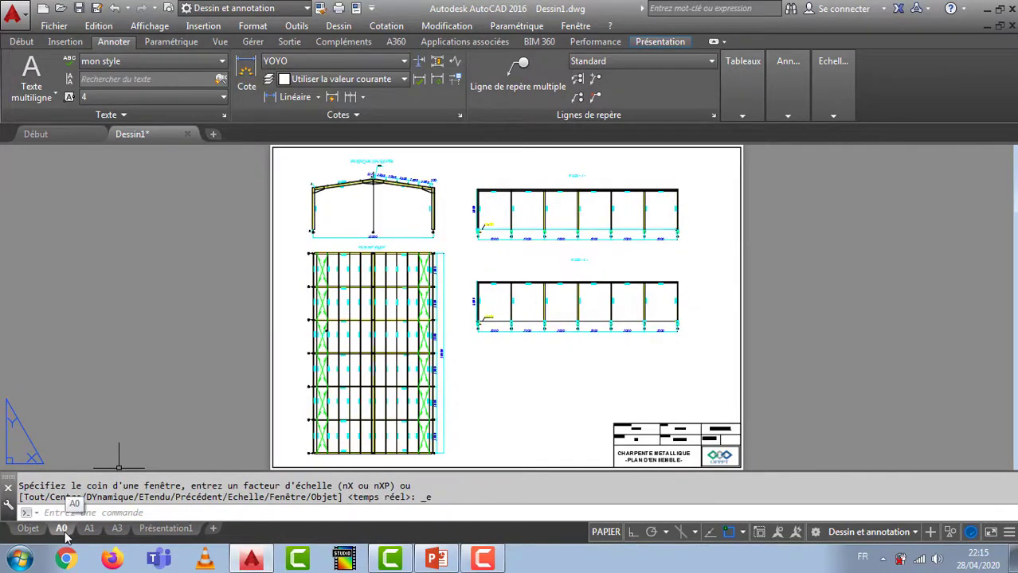
click(89, 529)
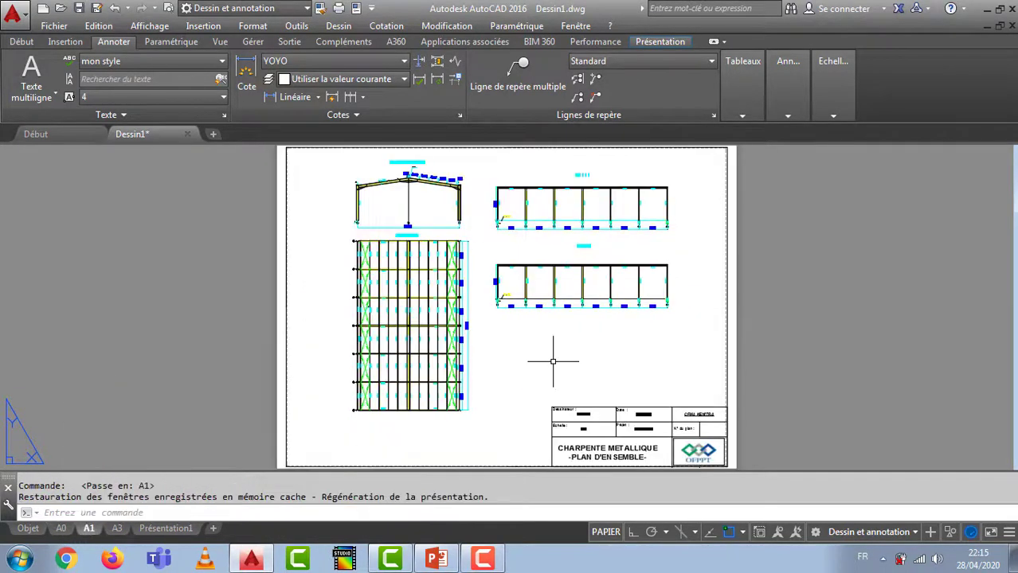
double_click(538, 357)
scroll(463, 329, down, 4)
middle_drag(464, 327, 505, 327)
scroll(506, 341, up, 1)
scroll(334, 323, up, 3)
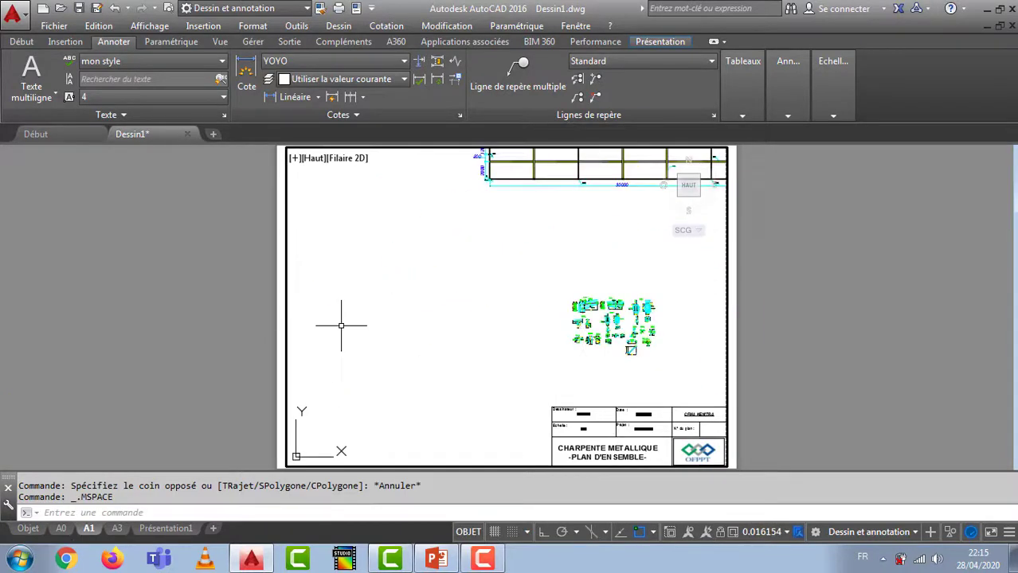
scroll(582, 326, up, 2)
scroll(627, 353, up, 1)
middle_drag(627, 353, 496, 344)
middle_drag(541, 285, 498, 268)
double_click(139, 336)
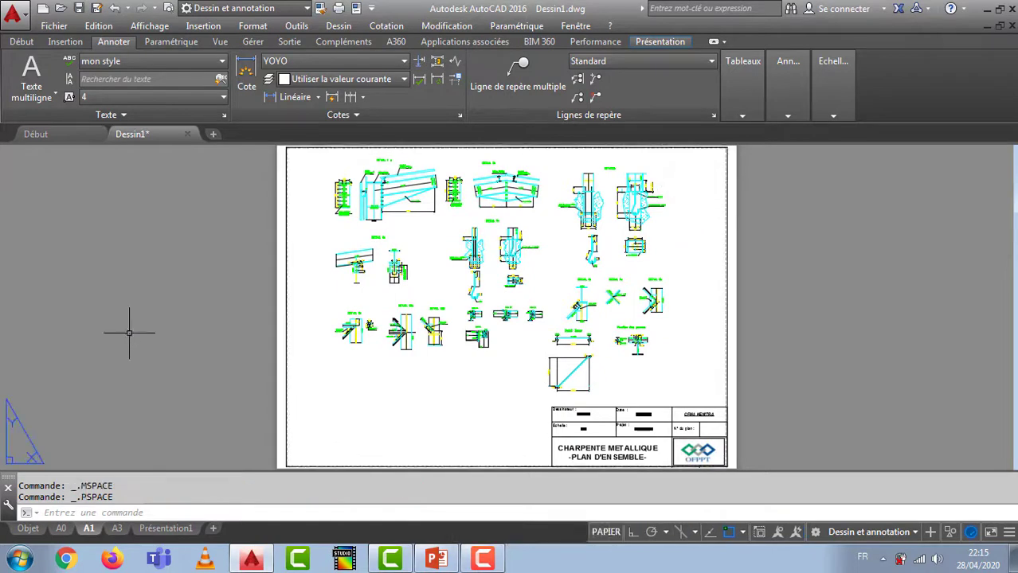
scroll(369, 297, down, 2)
scroll(434, 296, up, 2)
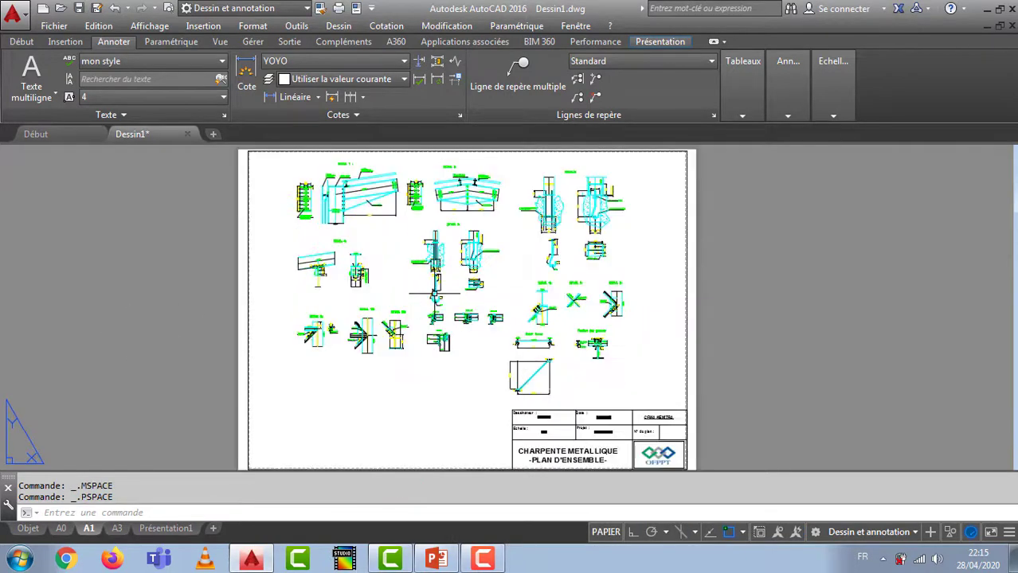
scroll(412, 265, down, 4)
scroll(437, 262, up, 5)
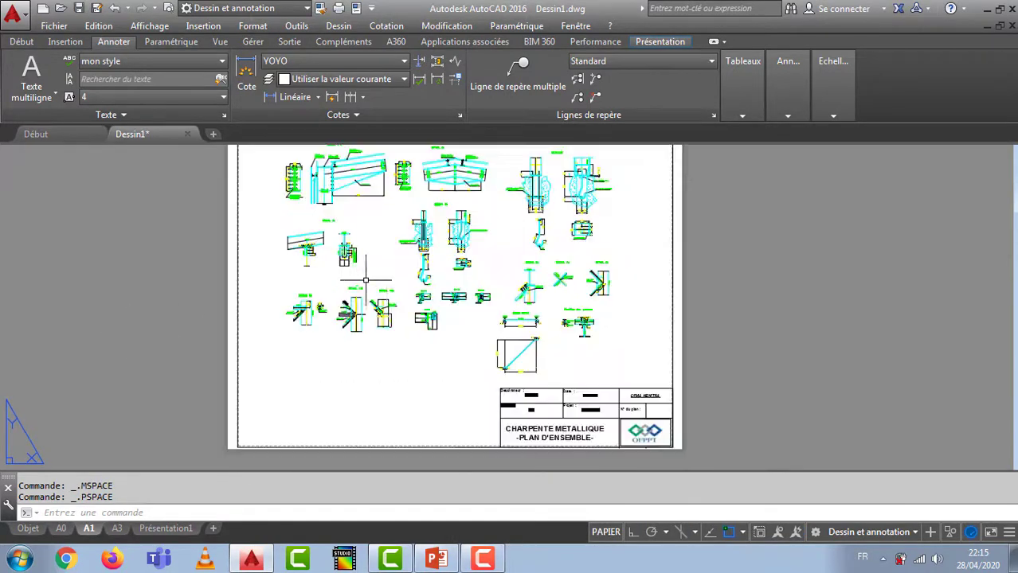
mouse_move(383, 276)
middle_down()
mouse_move(451, 329)
mouse_move(398, 283)
middle_up()
scroll(443, 325, up, 3)
scroll(423, 311, down, 3)
- Activate the A1 viewport and shrink the detail drawings inside it, trying out the real-time Zoom command
double_click(398, 283)
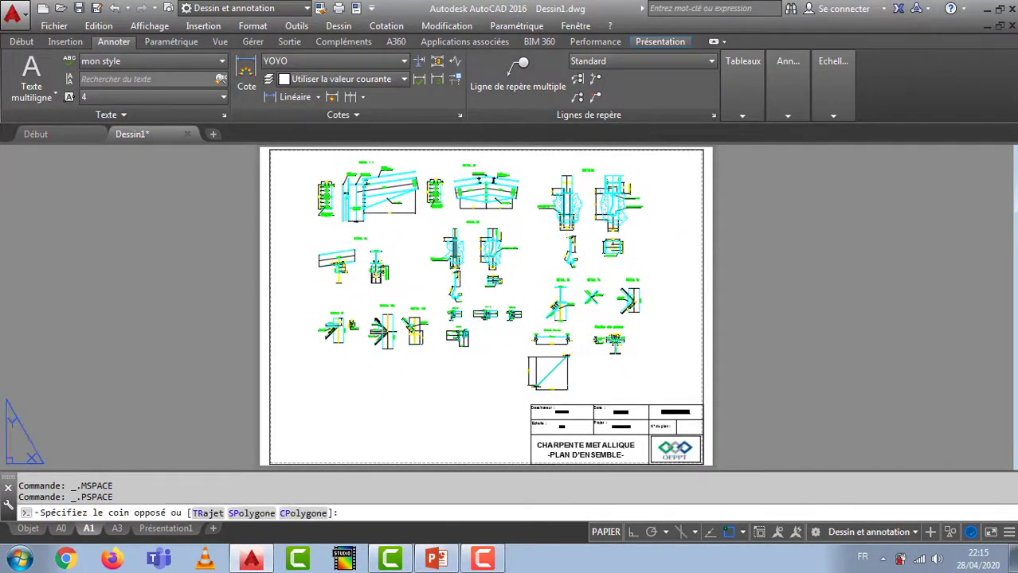
scroll(403, 263, down, 4)
right_click(404, 243)
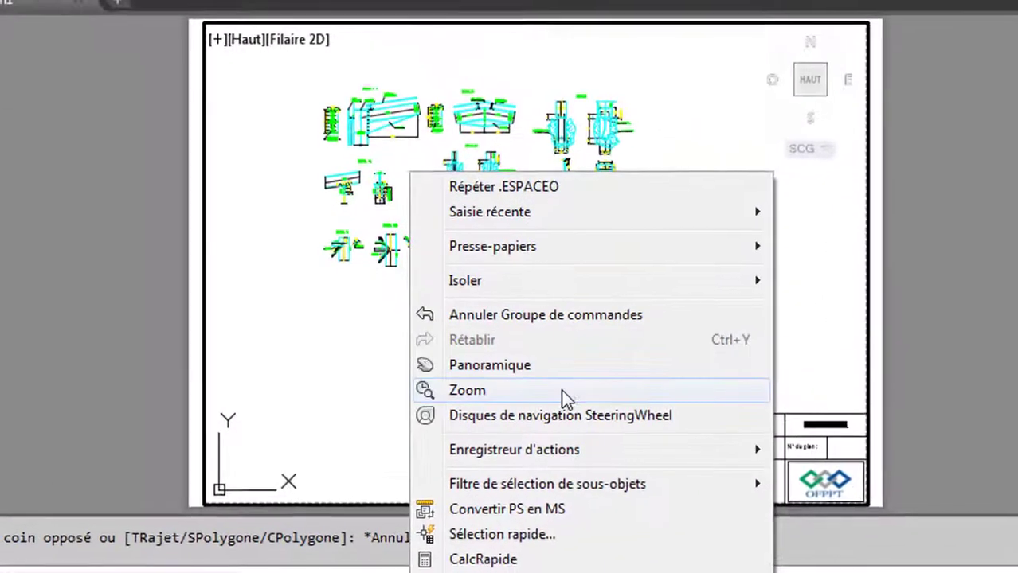
click(563, 391)
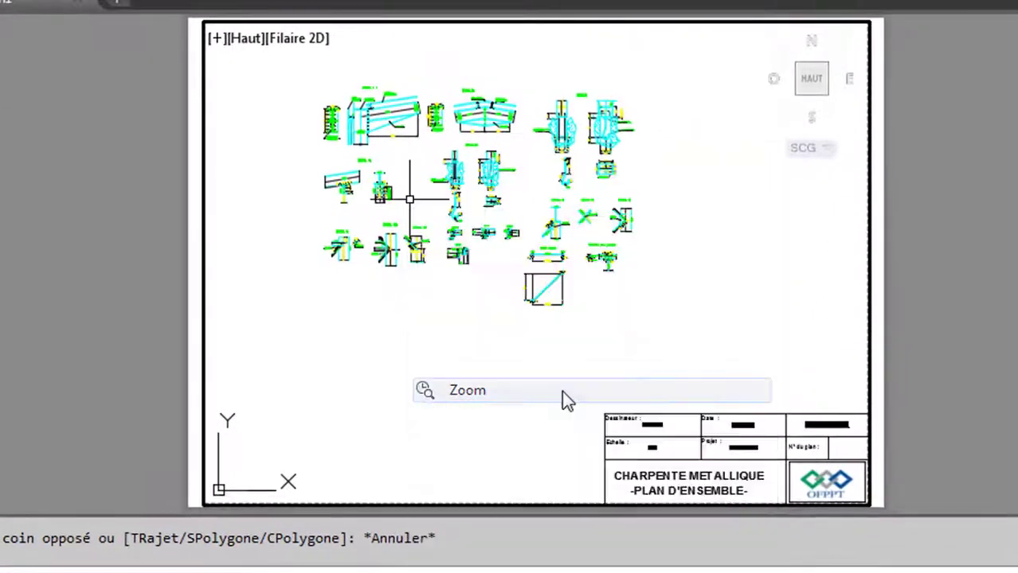
scroll(443, 251, down, 2)
right_click(444, 251)
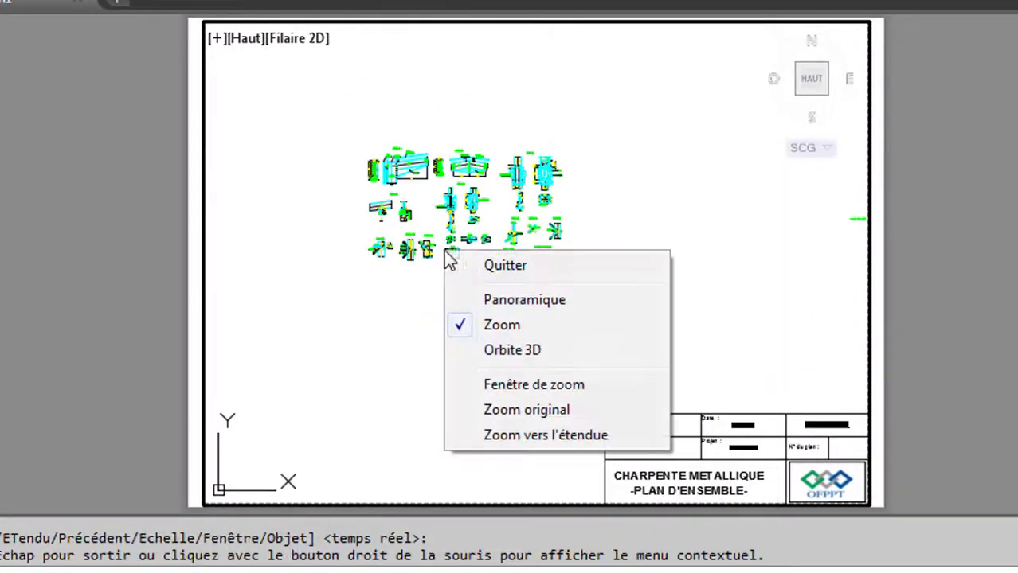
click(320, 188)
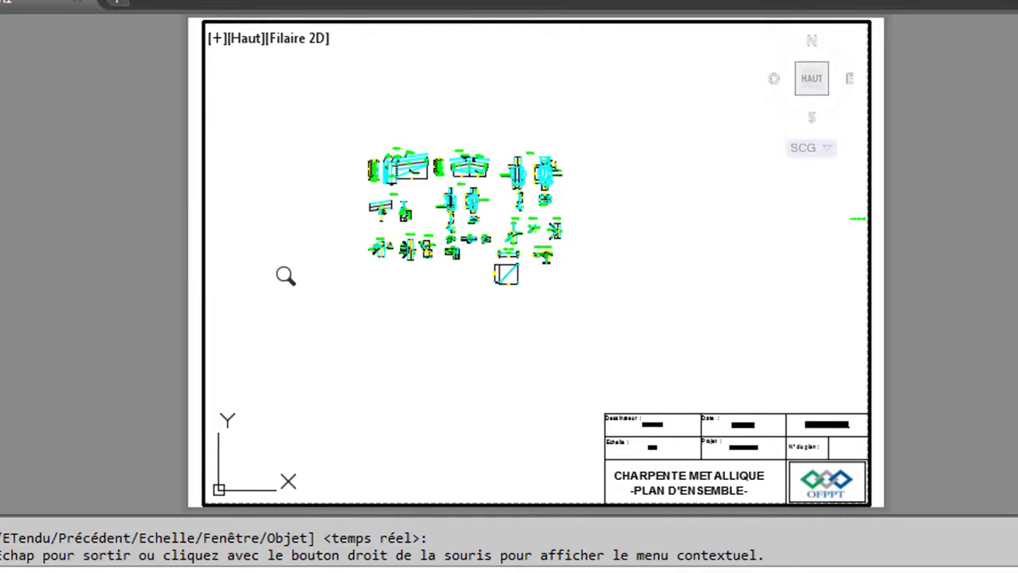
key(Escape)
- Zoom the A1 viewport with a window drawn around all the detail drawings and return to paper space
text(z)
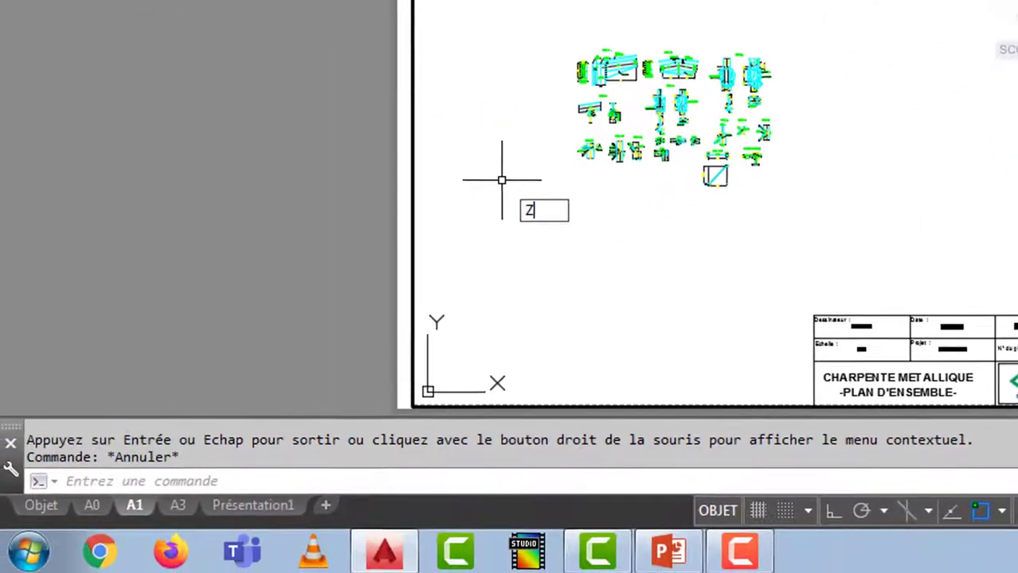
key(Return)
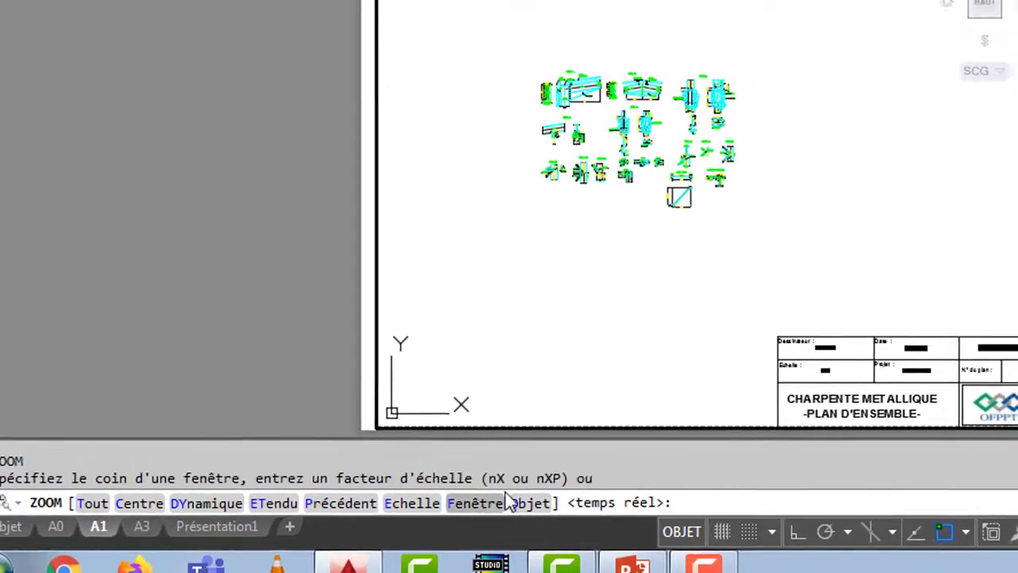
click(513, 481)
click(573, 167)
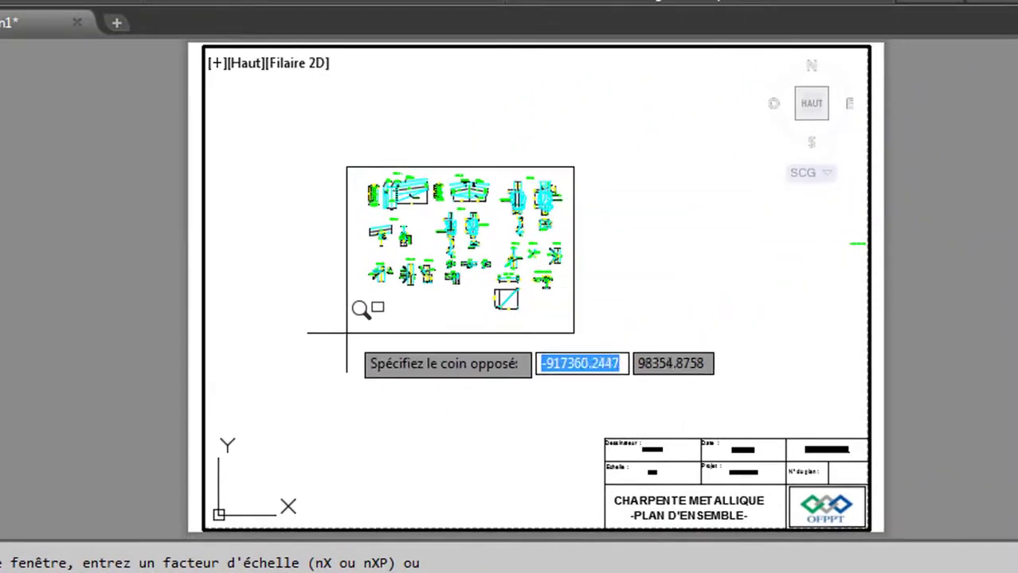
click(347, 322)
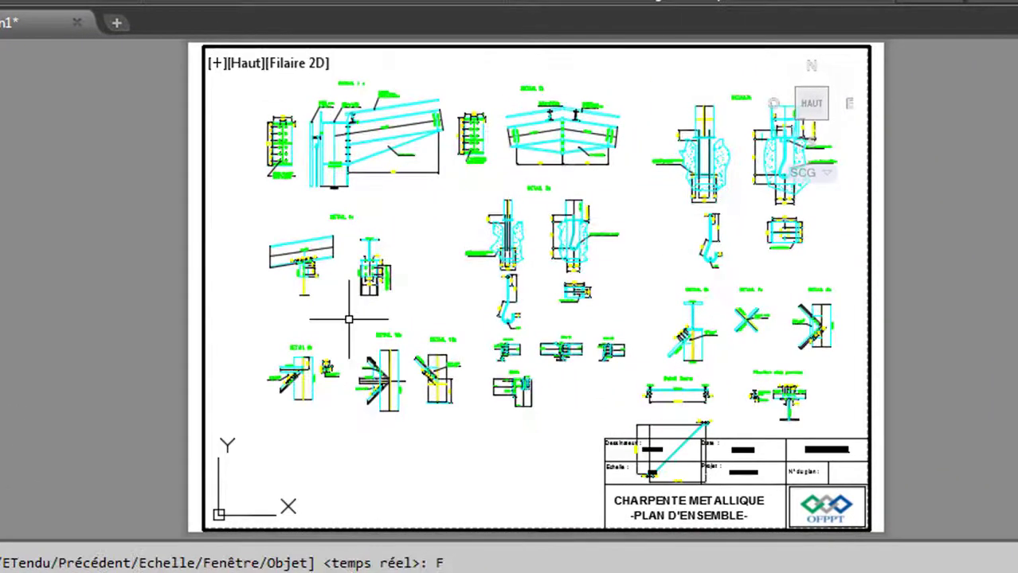
double_click(1011, 249)
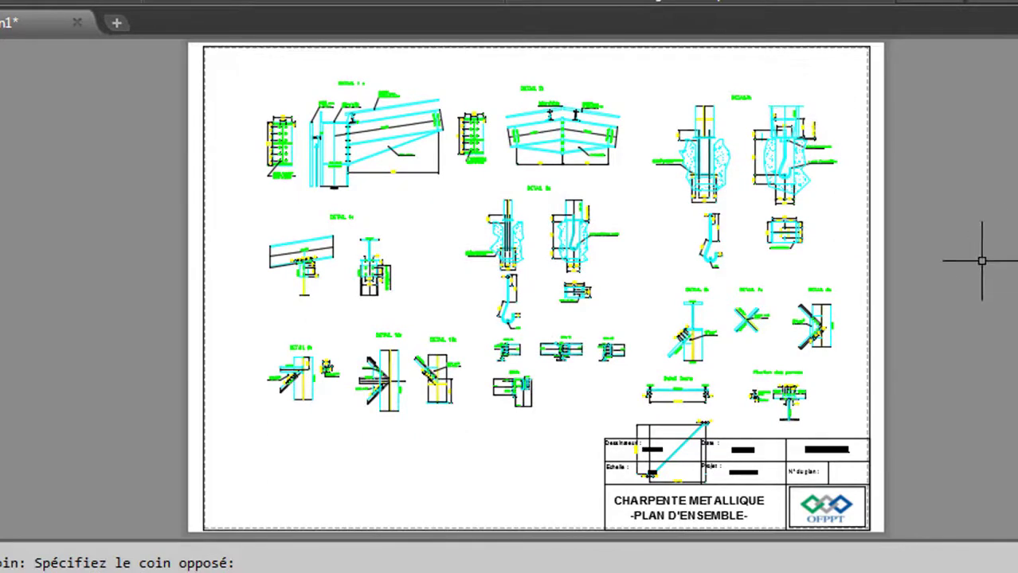
- Reduce and reposition the details inside the A1 viewport so they clear the title block, return to paper space and show the whole sheet
click(488, 196)
double_click(475, 205)
right_click(471, 196)
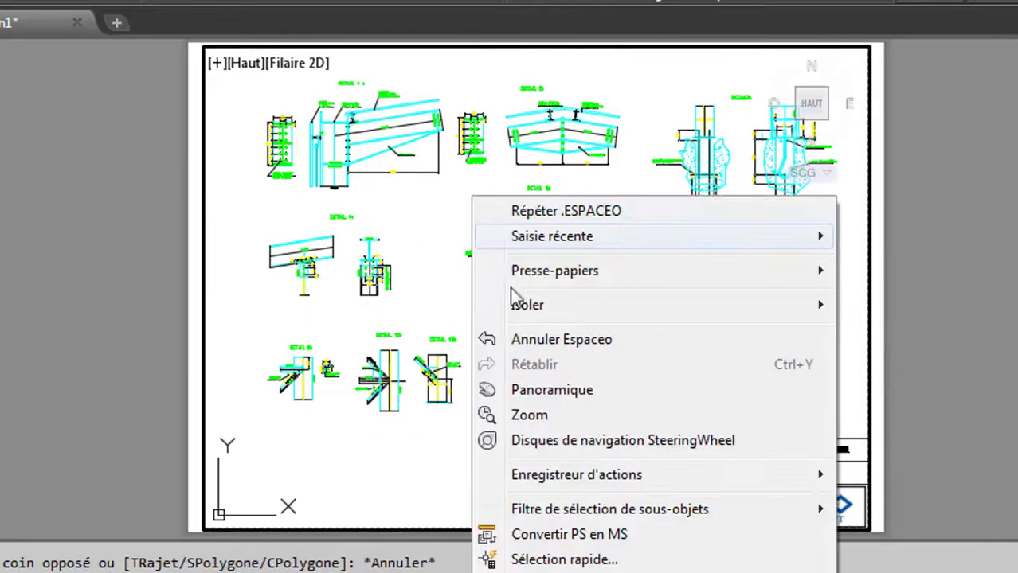
click(532, 417)
drag(482, 286, 482, 322)
drag(480, 266, 479, 293)
mouse_move(454, 282)
middle_down()
mouse_move(466, 255)
mouse_move(453, 250)
middle_up()
drag(453, 250, 451, 239)
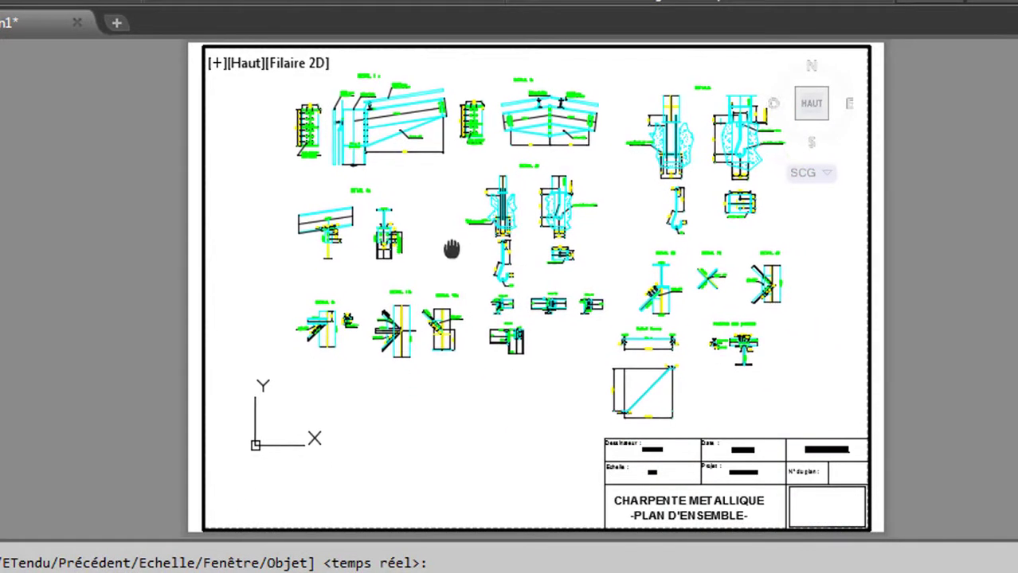
right_click(455, 207)
click(486, 224)
middle_drag(486, 224, 474, 222)
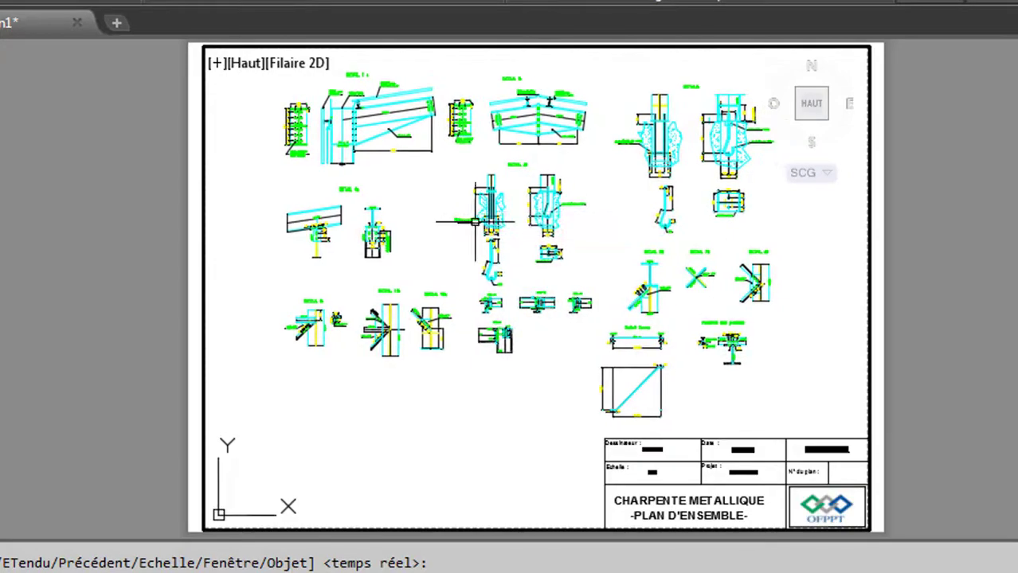
double_click(1017, 255)
middle_click(1017, 254)
middle_click(1017, 255)
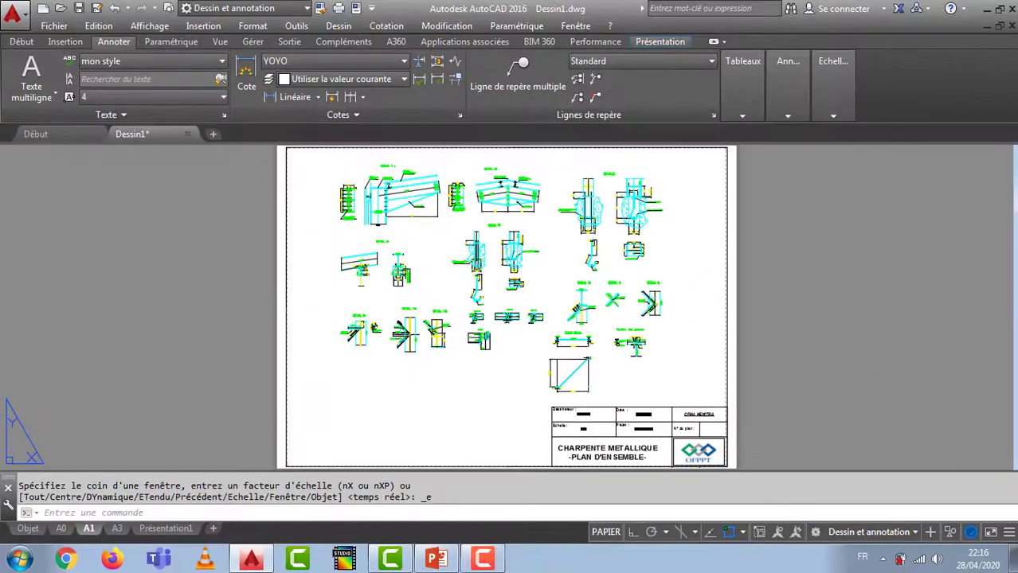
- Change the second line of the A1 title block heading to "-PLAN DE DETAIL-"
scroll(647, 449, up, 6)
middle_drag(555, 455, 509, 288)
click(508, 315)
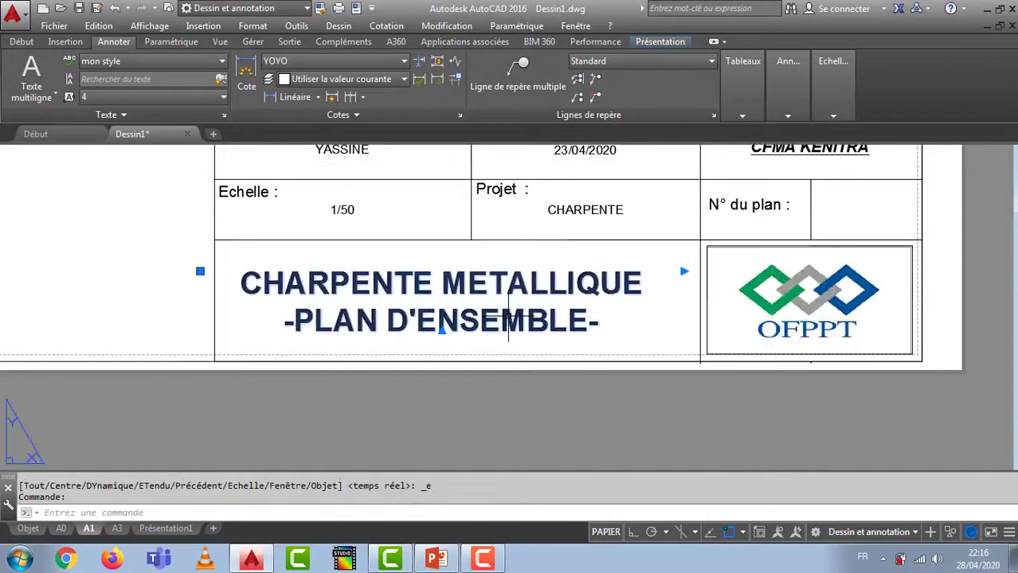
double_click(441, 329)
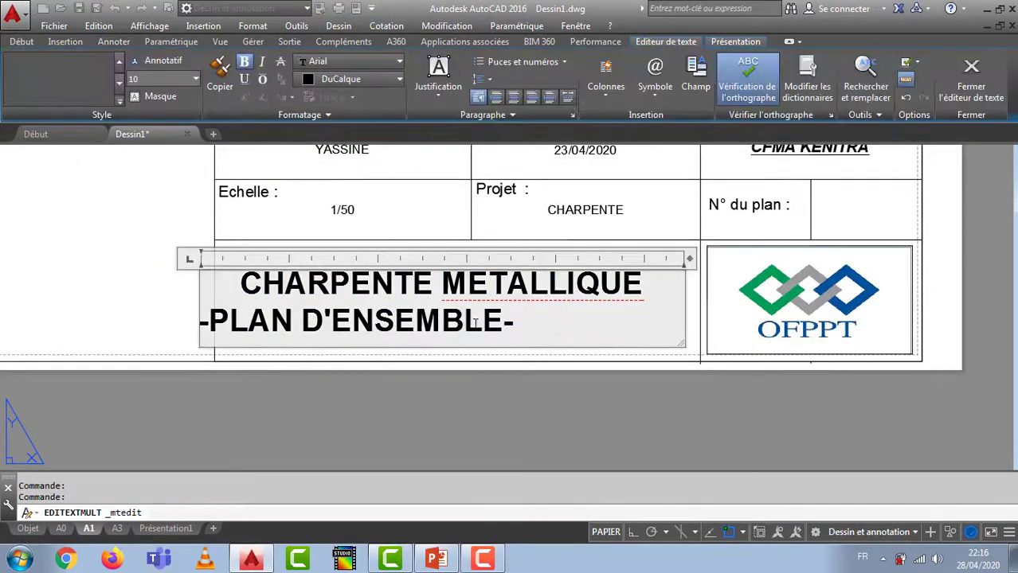
drag(501, 322, 301, 322)
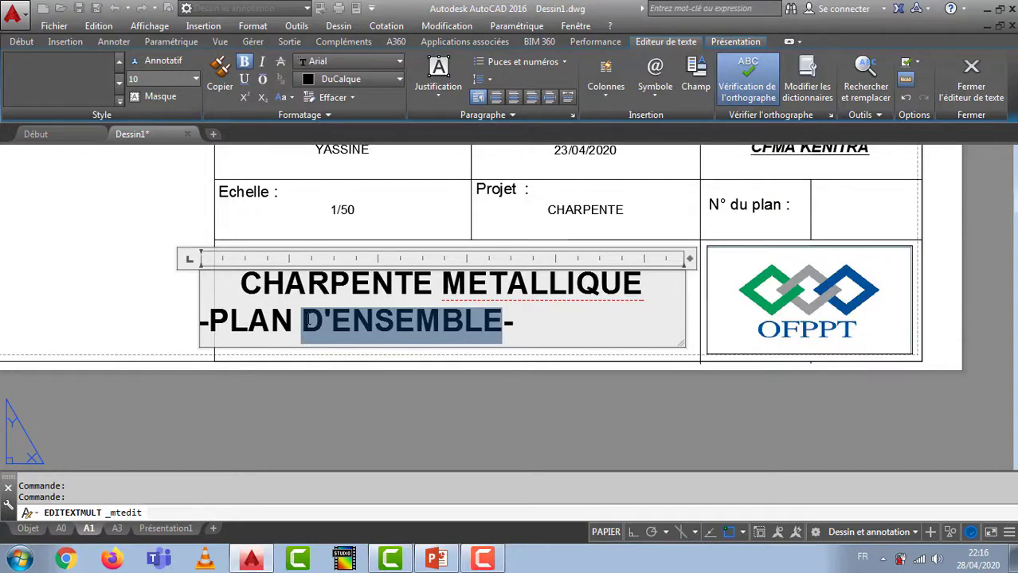
text(DE DETAI)
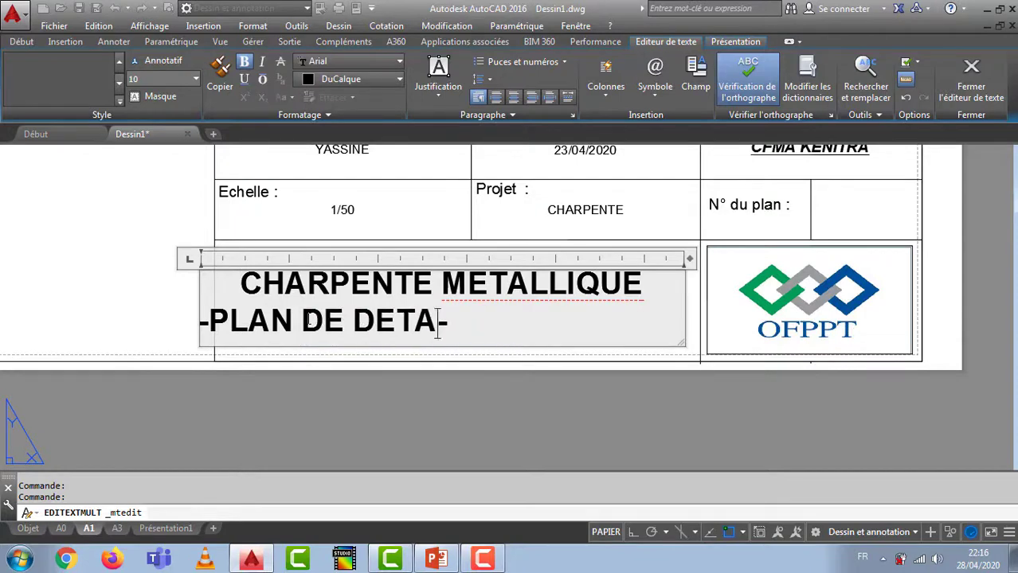
click(490, 453)
- Centre both lines of the A1 title block heading and show the whole sheet
double_click(393, 319)
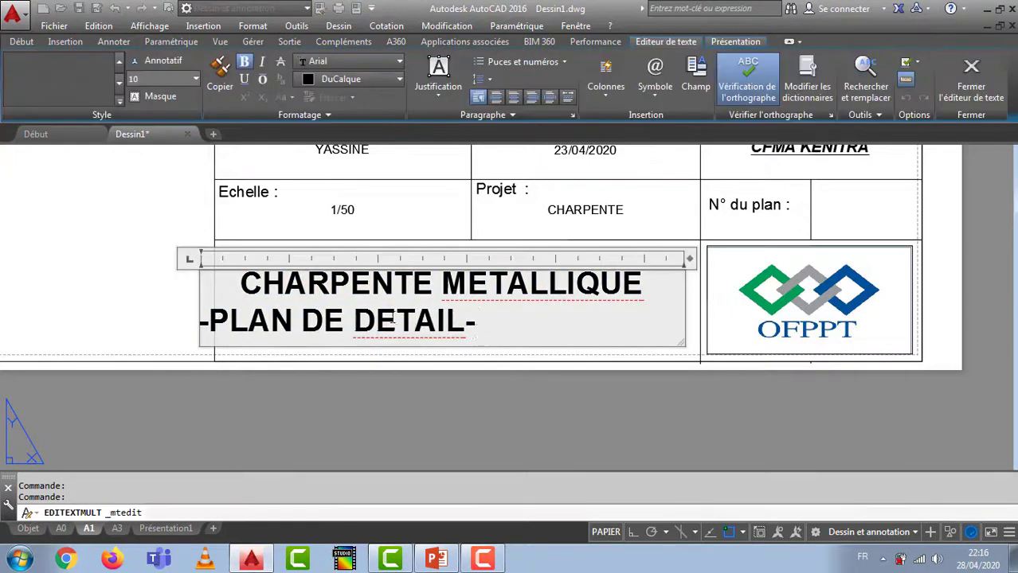
key(ctrl+a)
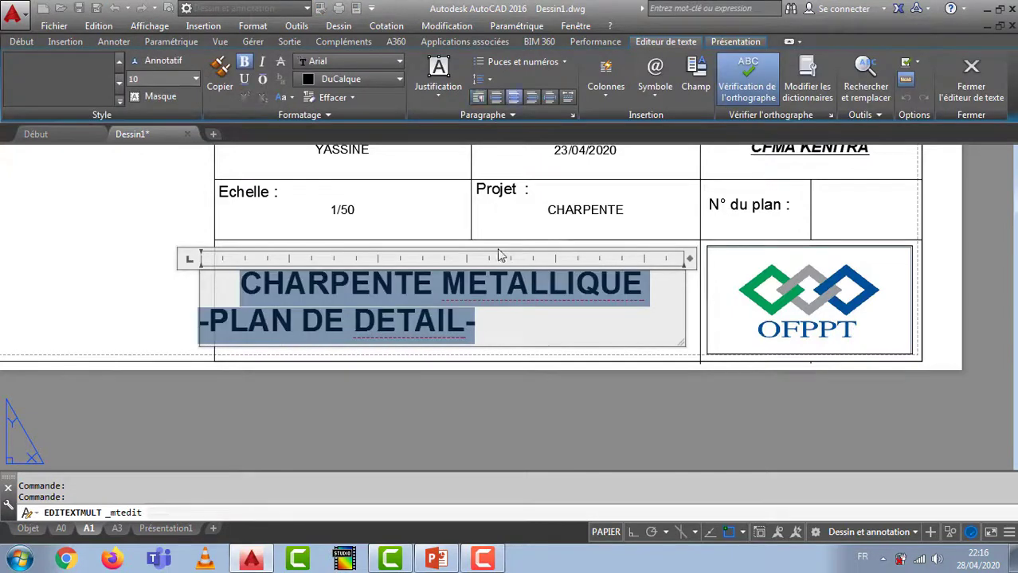
click(516, 98)
click(516, 97)
click(503, 414)
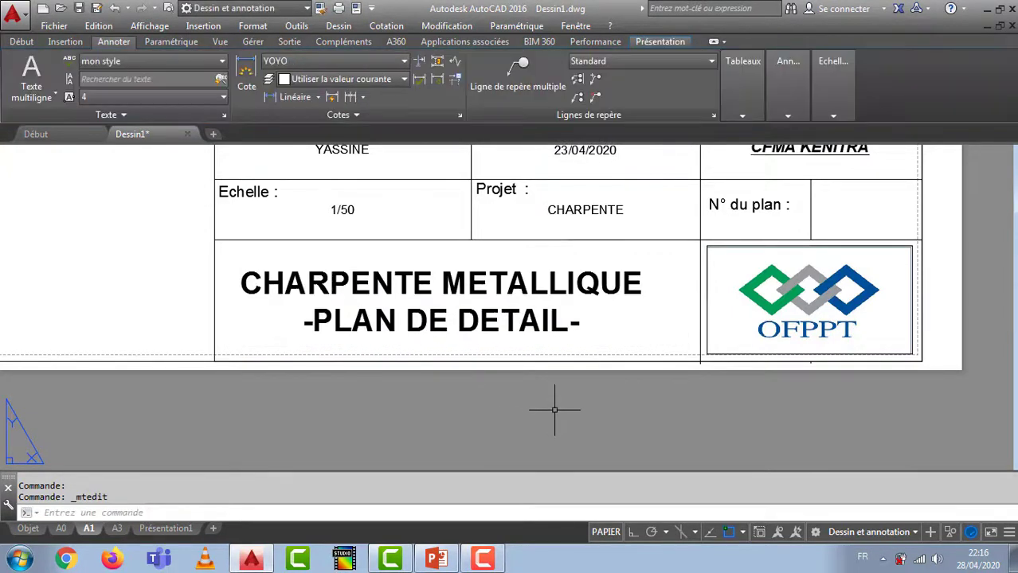
scroll(557, 409, down, 8)
middle_click(201, 256)
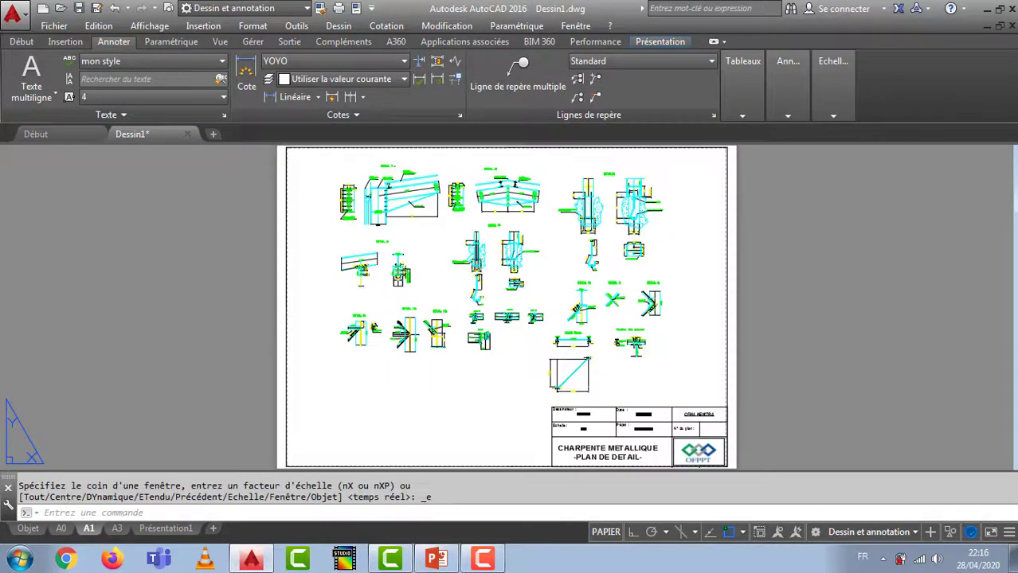
- On layout A3, activate the viewport and use Zoom with the Object option to fill it with the "Fixation des pannes" detail
click(117, 529)
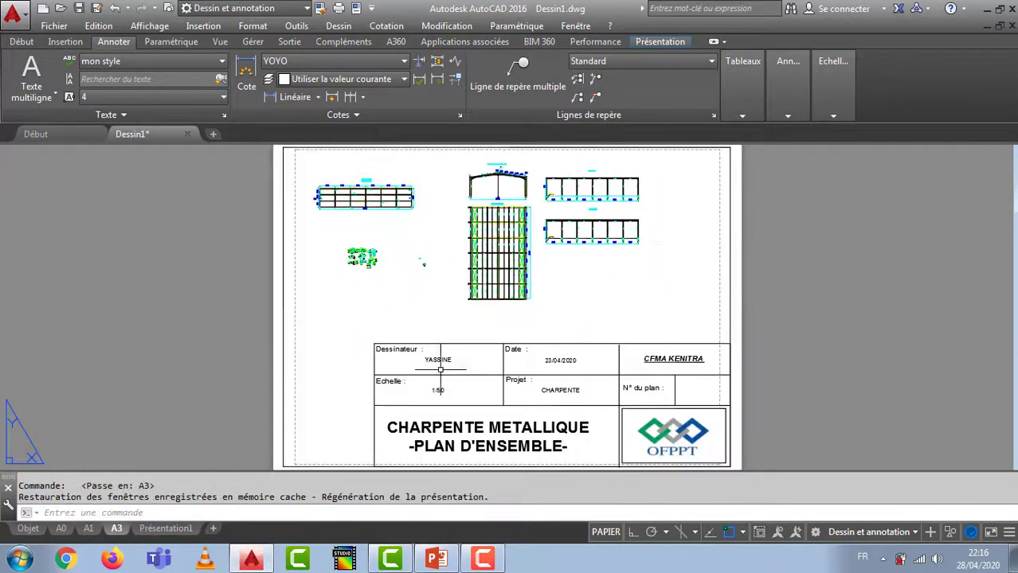
double_click(356, 244)
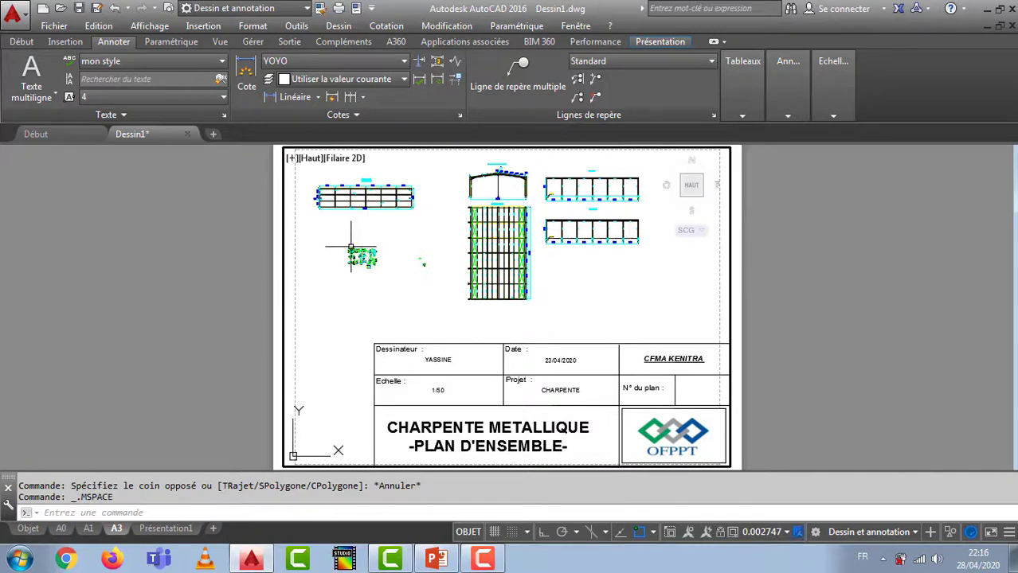
right_click(350, 245)
click(331, 257)
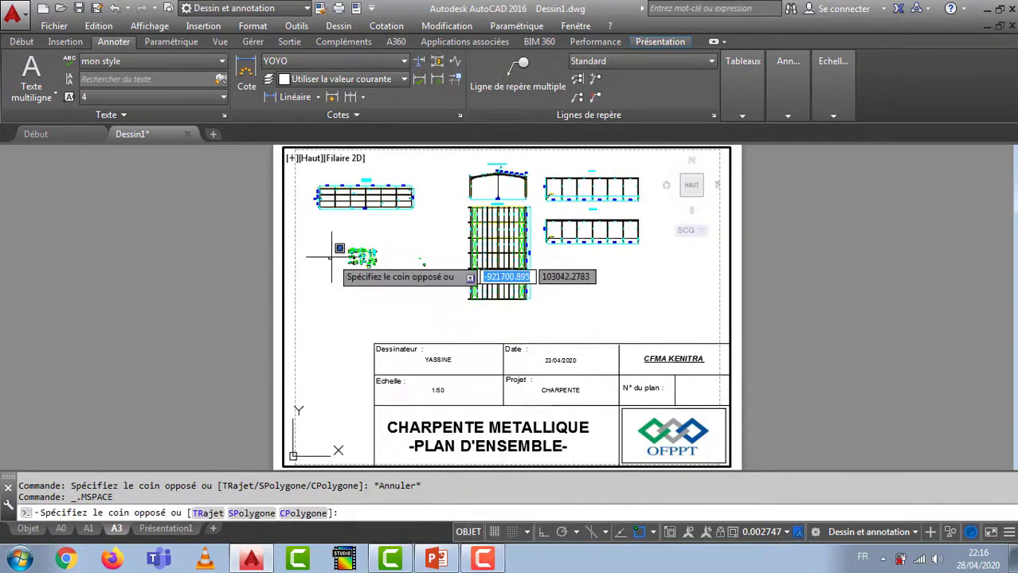
text(Z)
key(Return)
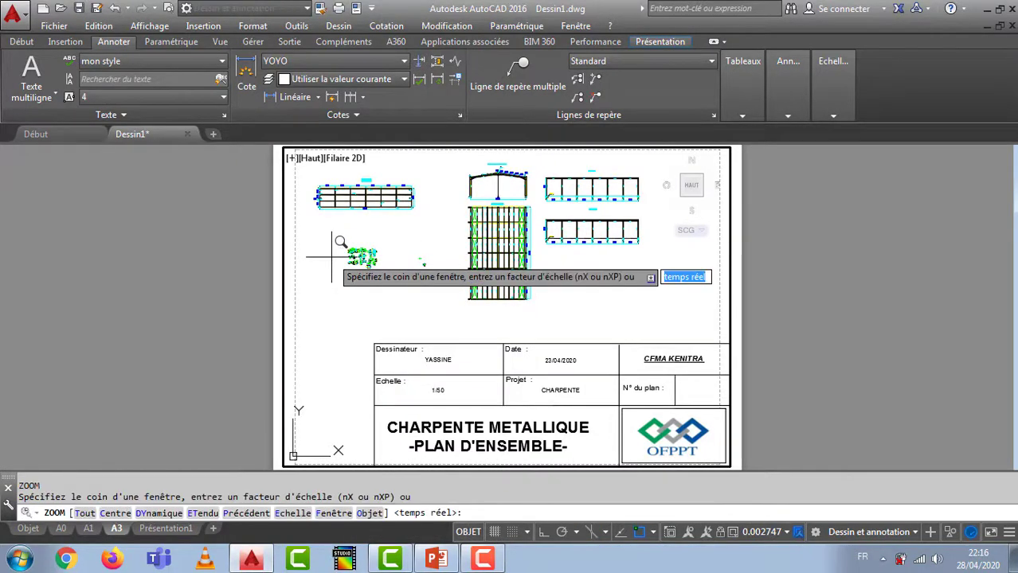
click(362, 516)
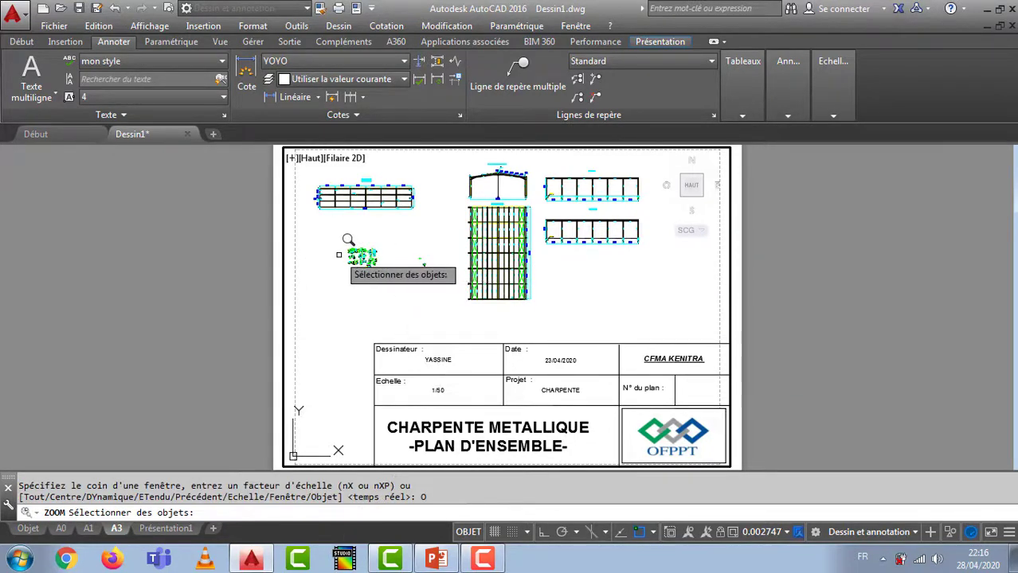
scroll(351, 262, up, 4)
scroll(351, 268, up, 1)
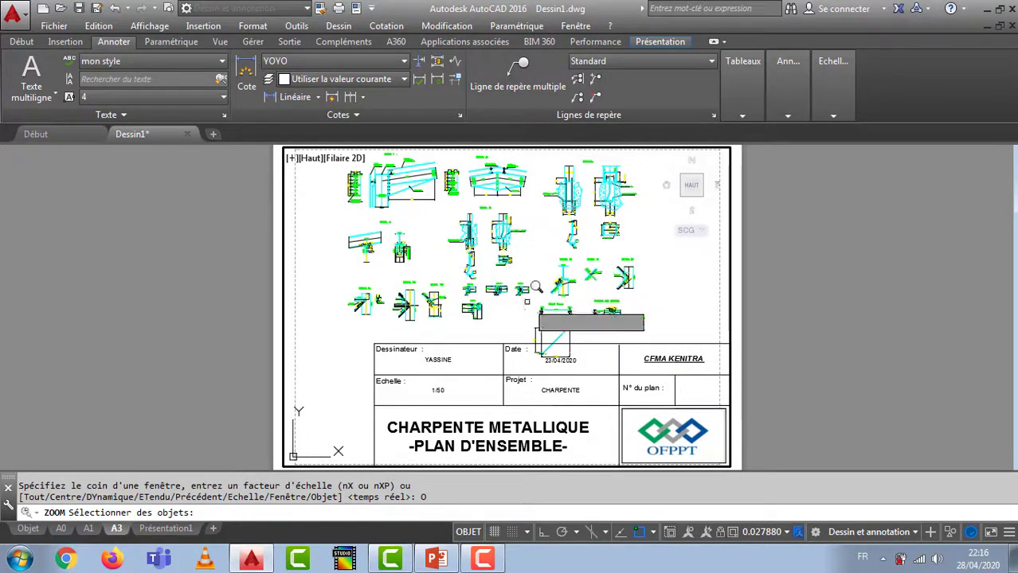
click(634, 295)
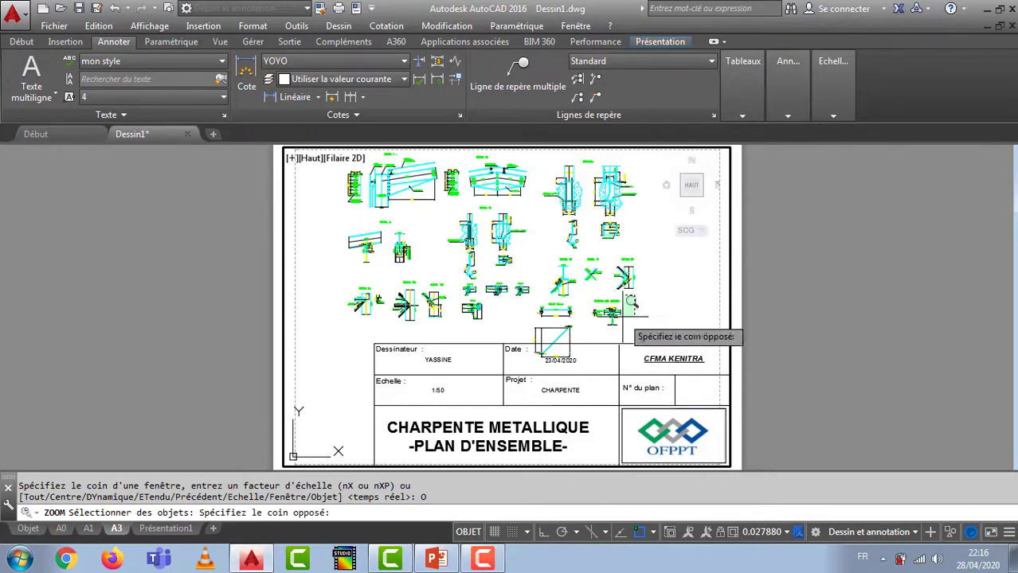
click(590, 317)
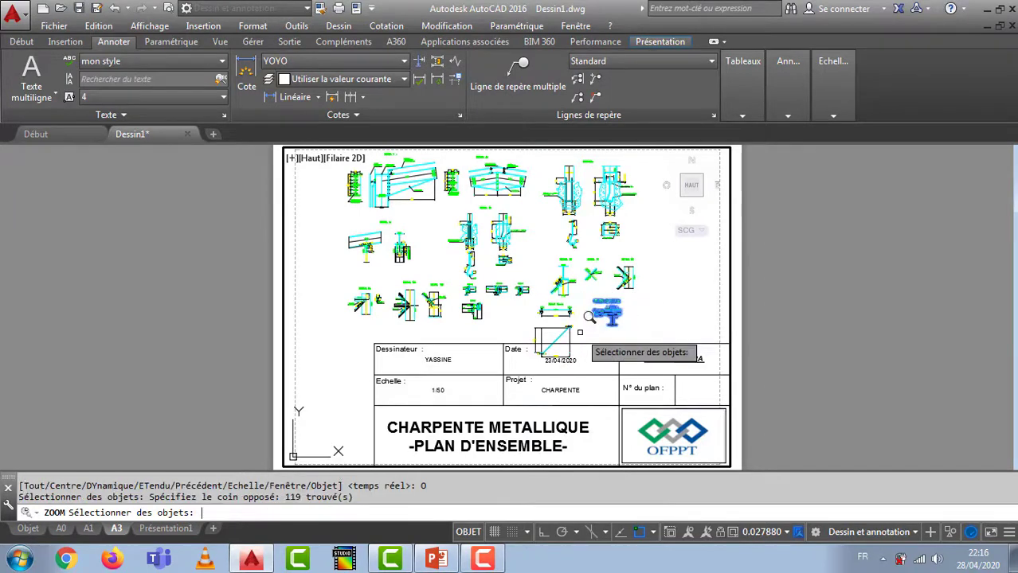
key(Return)
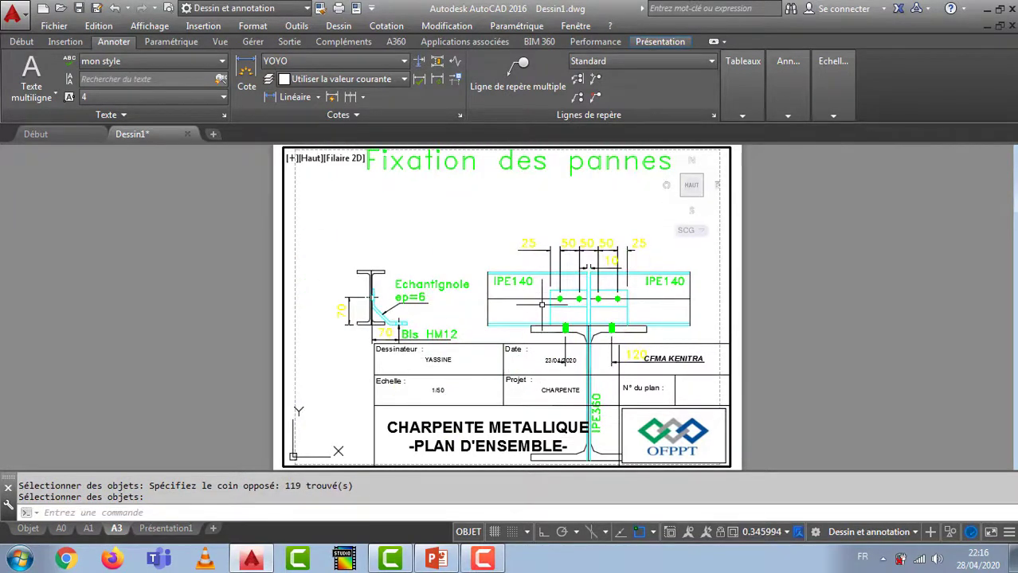
- Reduce and reposition the purlin fixing detail inside the A3 viewport so it clears the title block, return to paper space and show the whole sheet
middle_drag(507, 287, 478, 204)
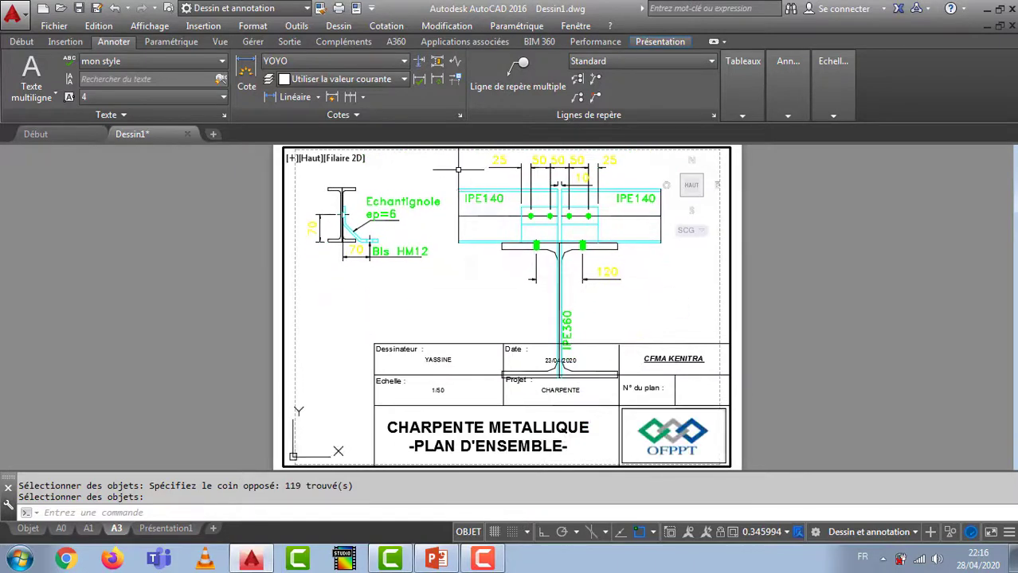
right_click(458, 169)
click(480, 375)
drag(440, 255, 442, 310)
middle_drag(444, 299, 444, 268)
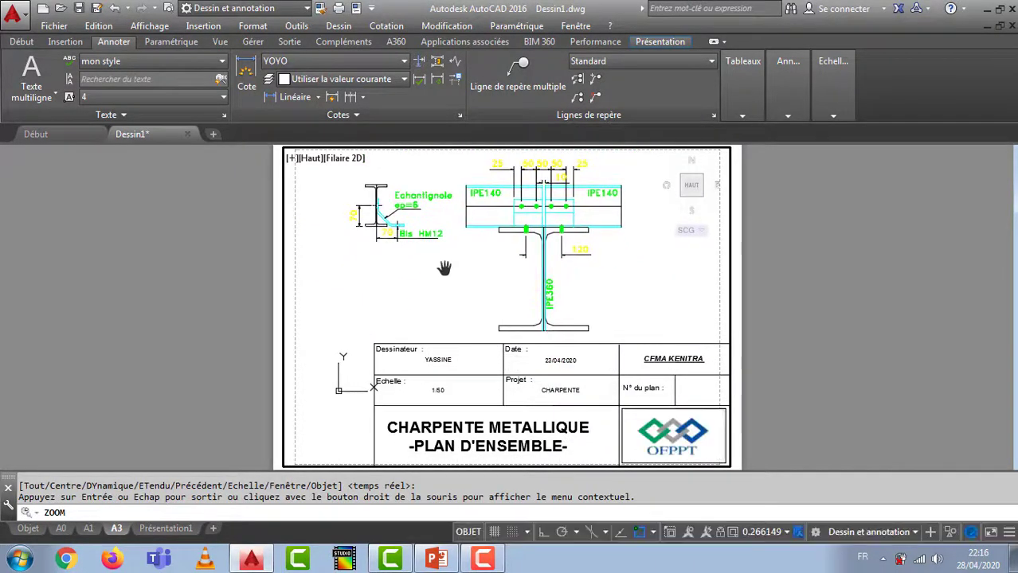
right_click(348, 242)
click(364, 253)
double_click(812, 287)
scroll(147, 306, down, 4)
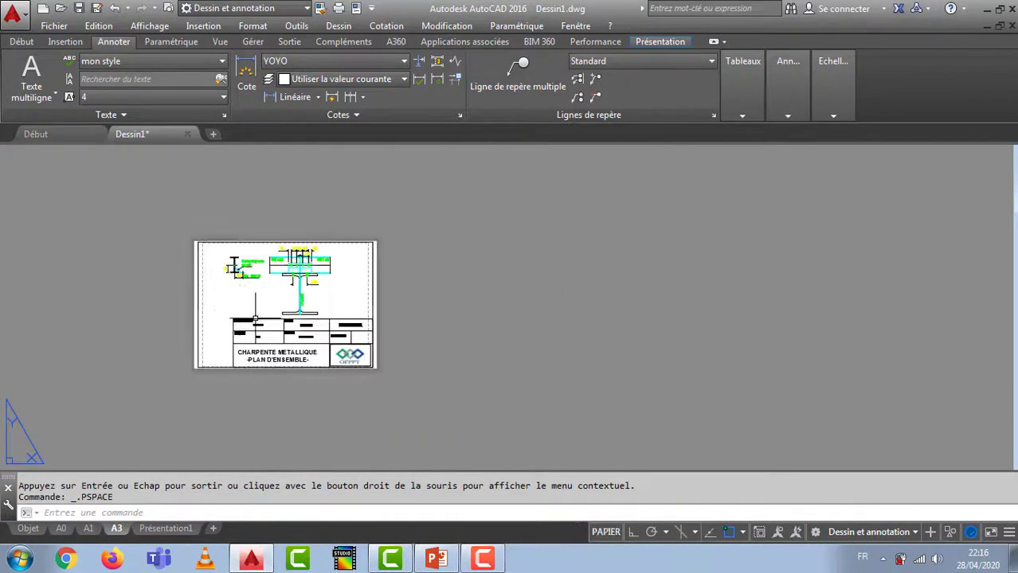
middle_click(154, 294)
middle_click(154, 295)
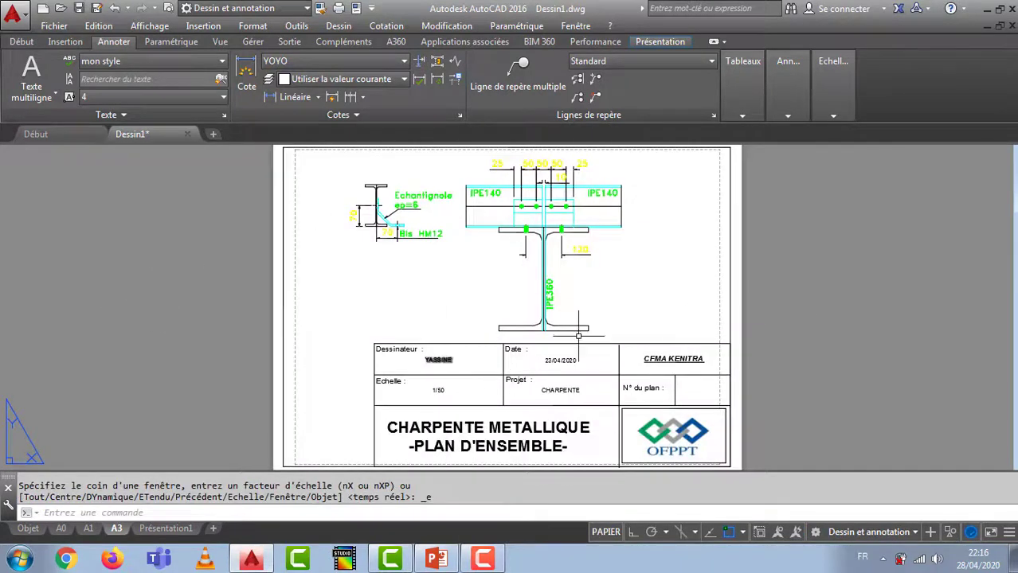